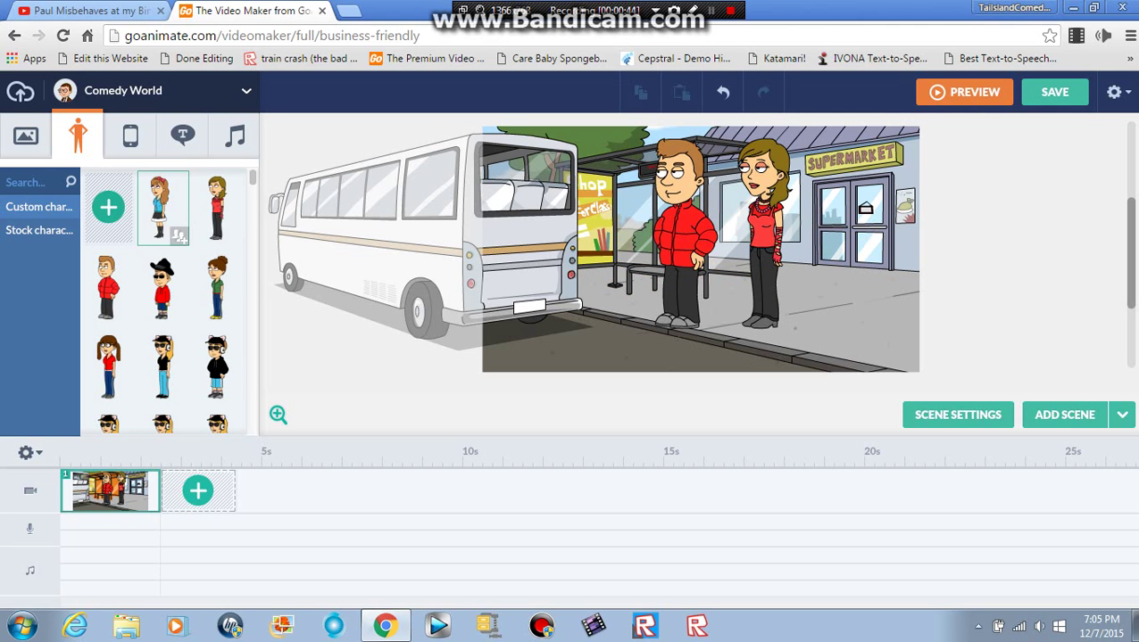
scroll(167, 223, down, 3)
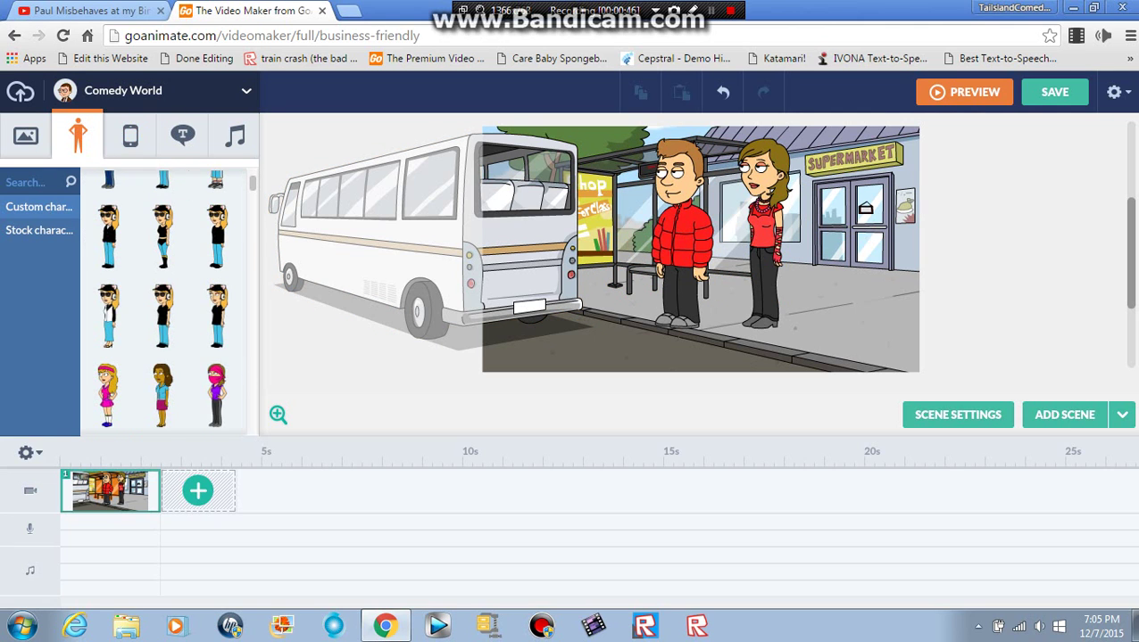
scroll(178, 234, up, 3)
click(635, 223)
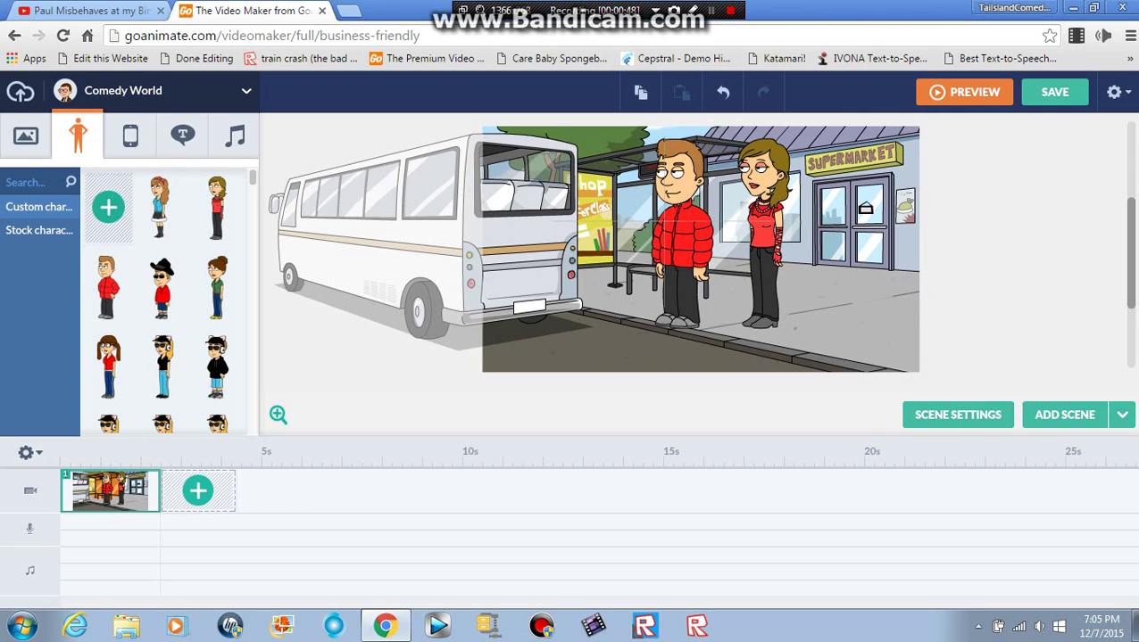
Start a text-to-speech voice for the man in the red jacket, using the voice Zack
click(680, 234)
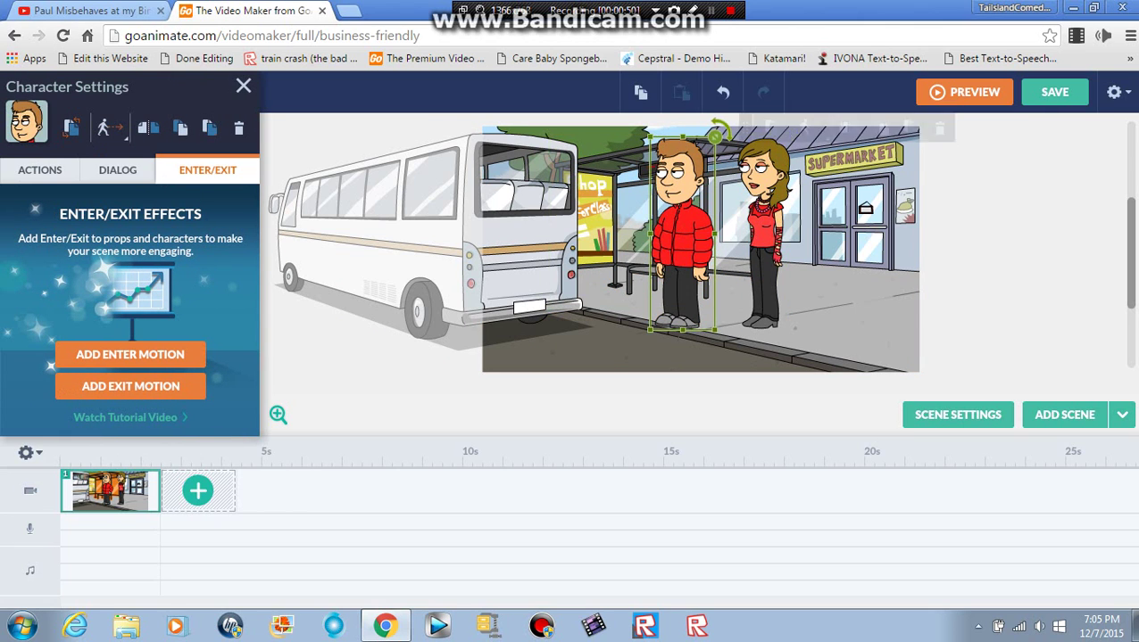
click(117, 170)
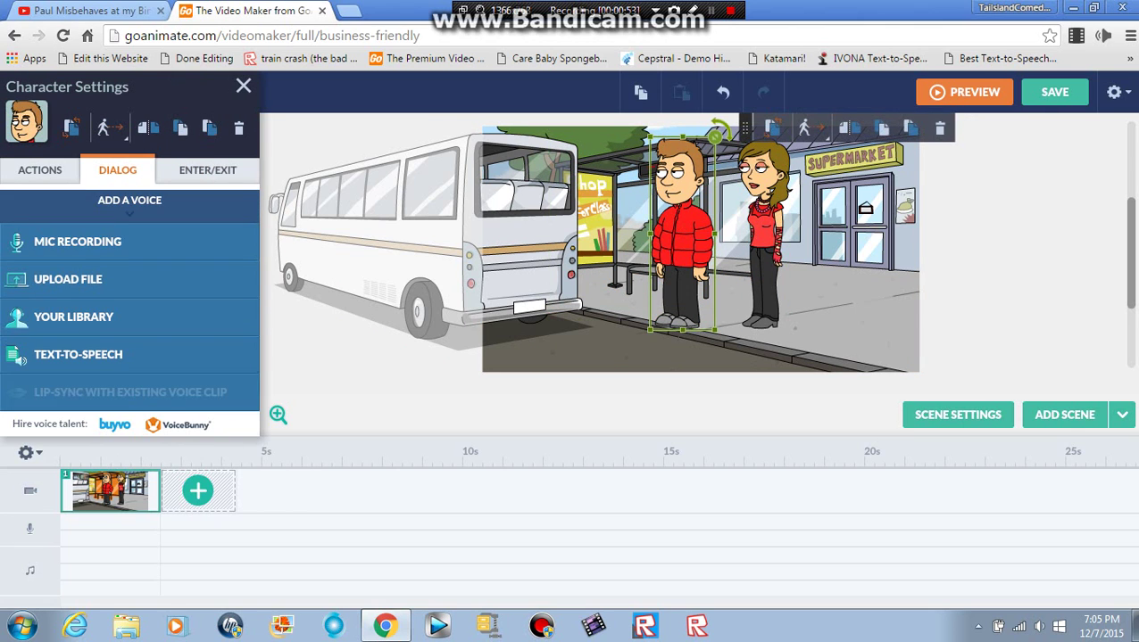
click(79, 355)
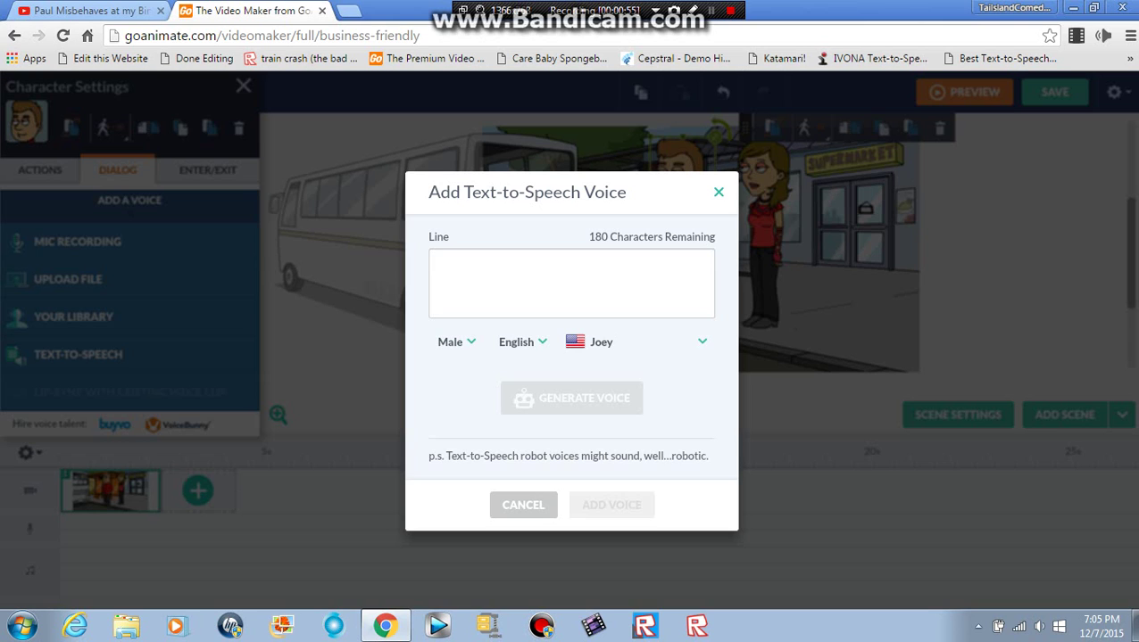
click(635, 341)
click(631, 514)
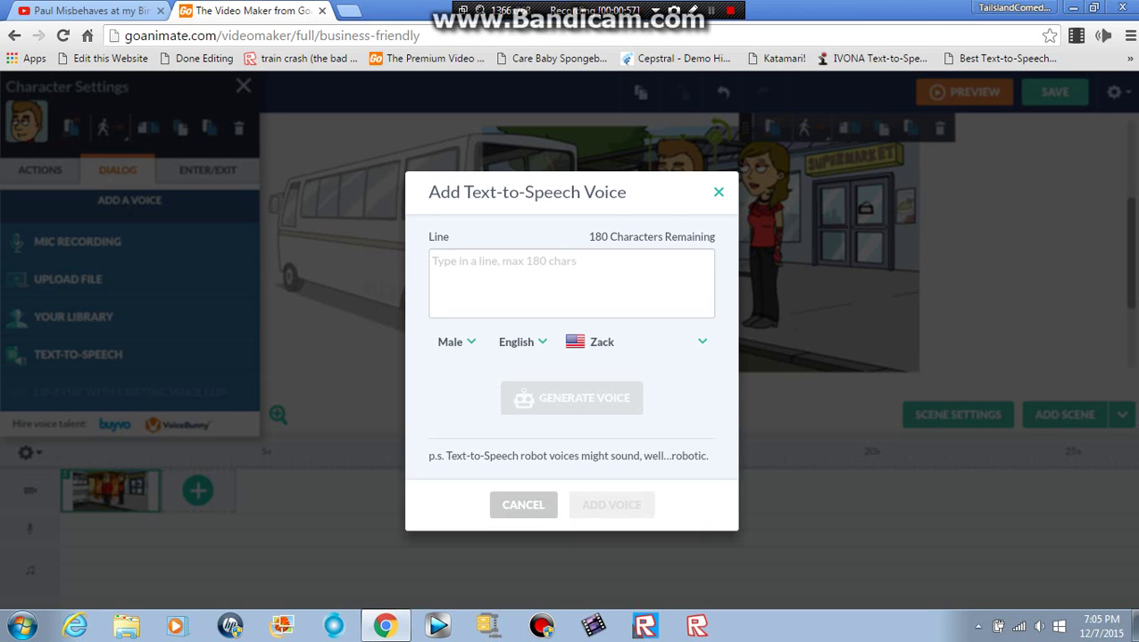
Generate and add the man's line "Hey (woman's name), wanna go on a date with me?"
click(433, 261)
text(H)
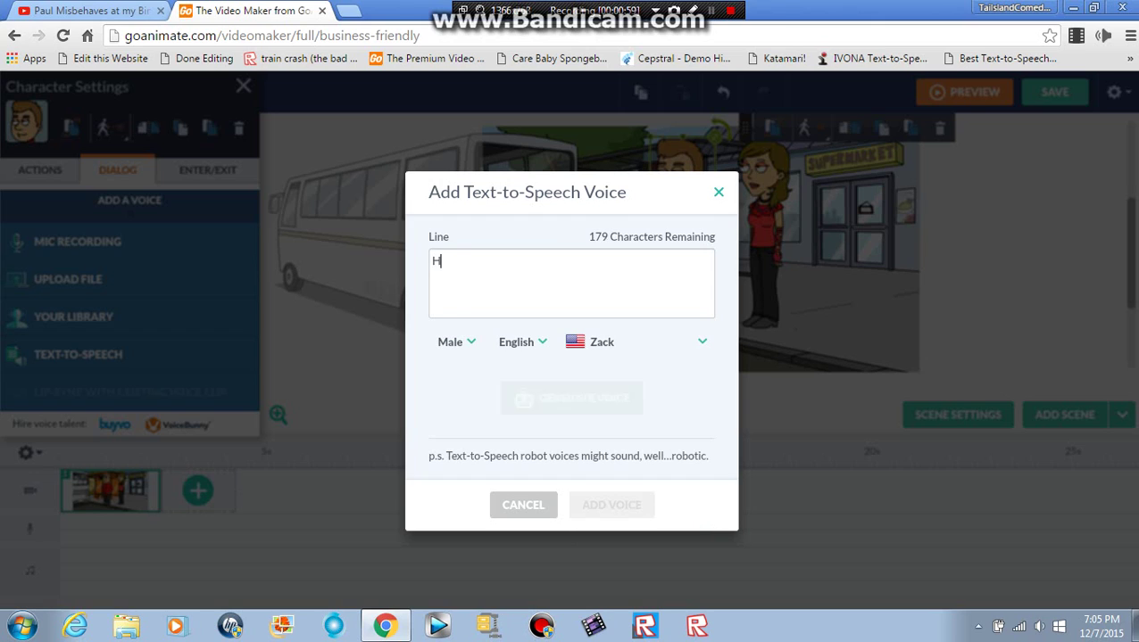
text(ey Annabelle,)
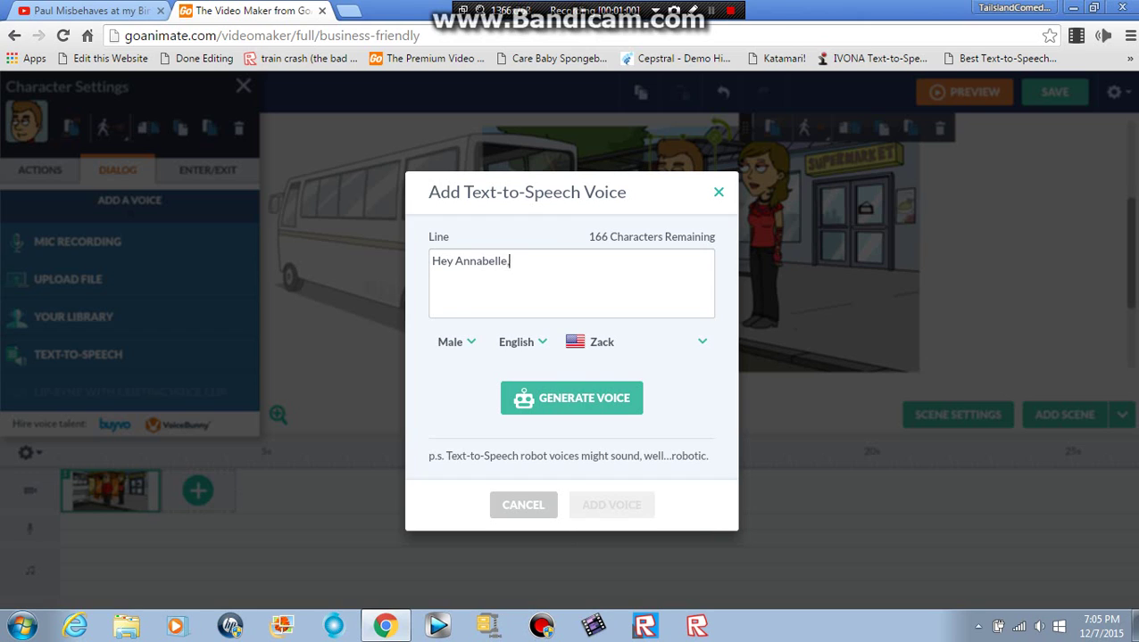
text( wanna go on a date with me?)
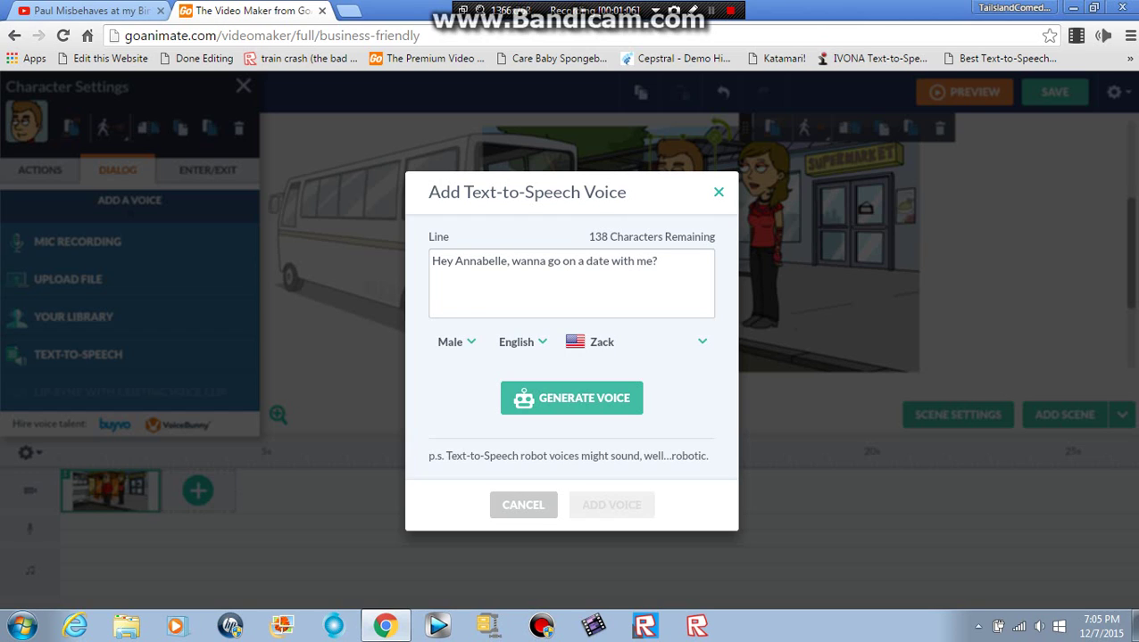
click(571, 398)
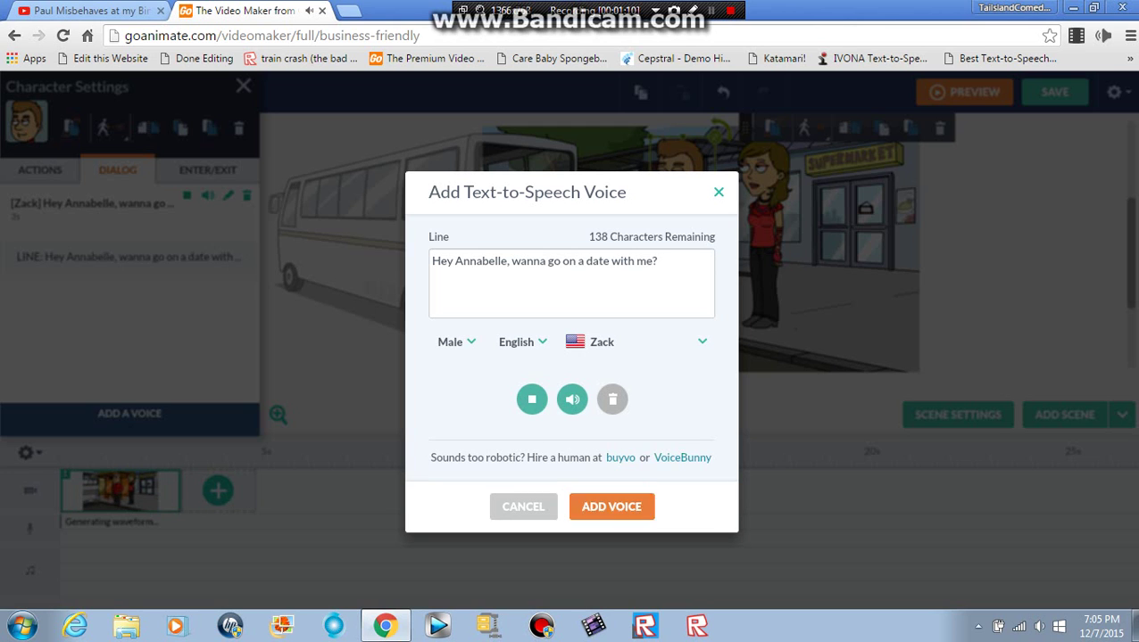
click(611, 506)
Add a second scene and start a text-to-speech voice for the woman, using the female English voice Princess
click(218, 490)
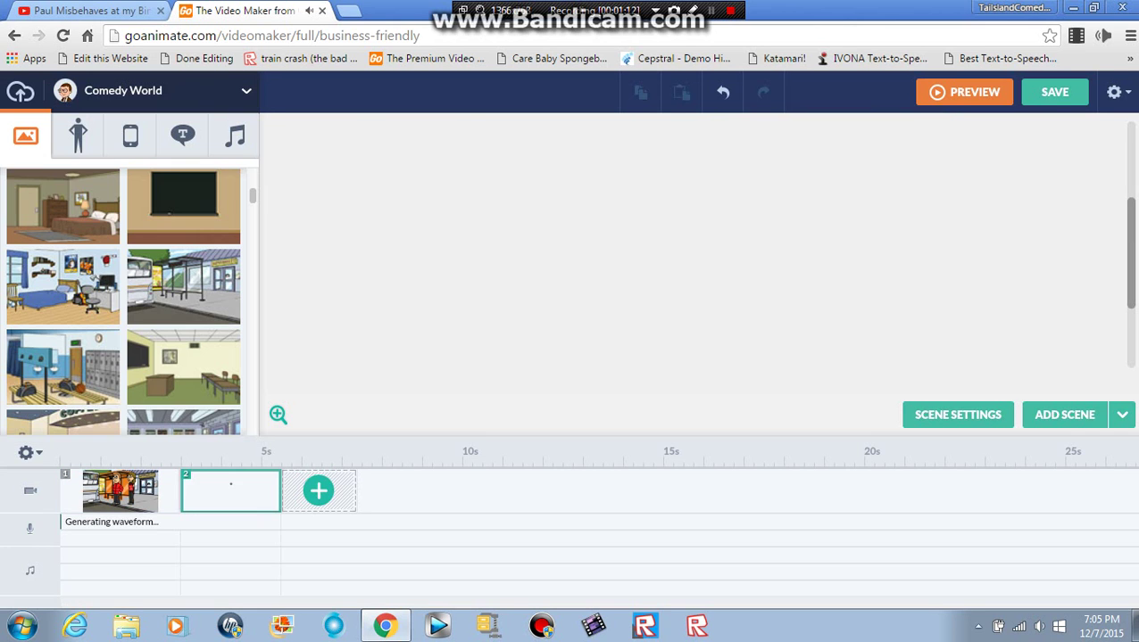
click(769, 191)
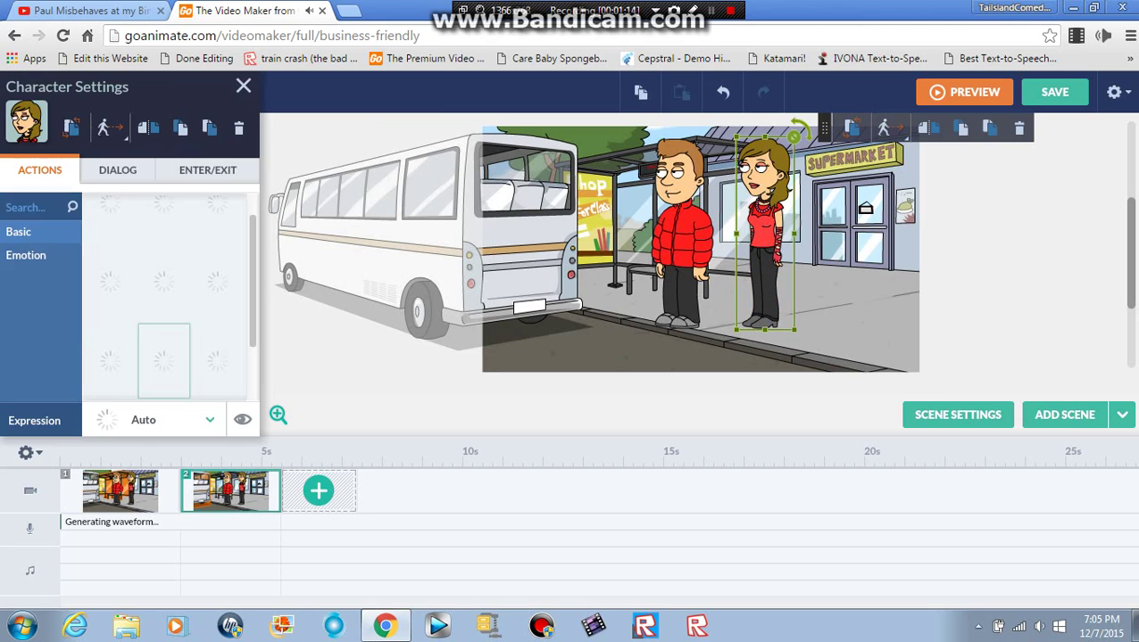
click(118, 170)
click(78, 354)
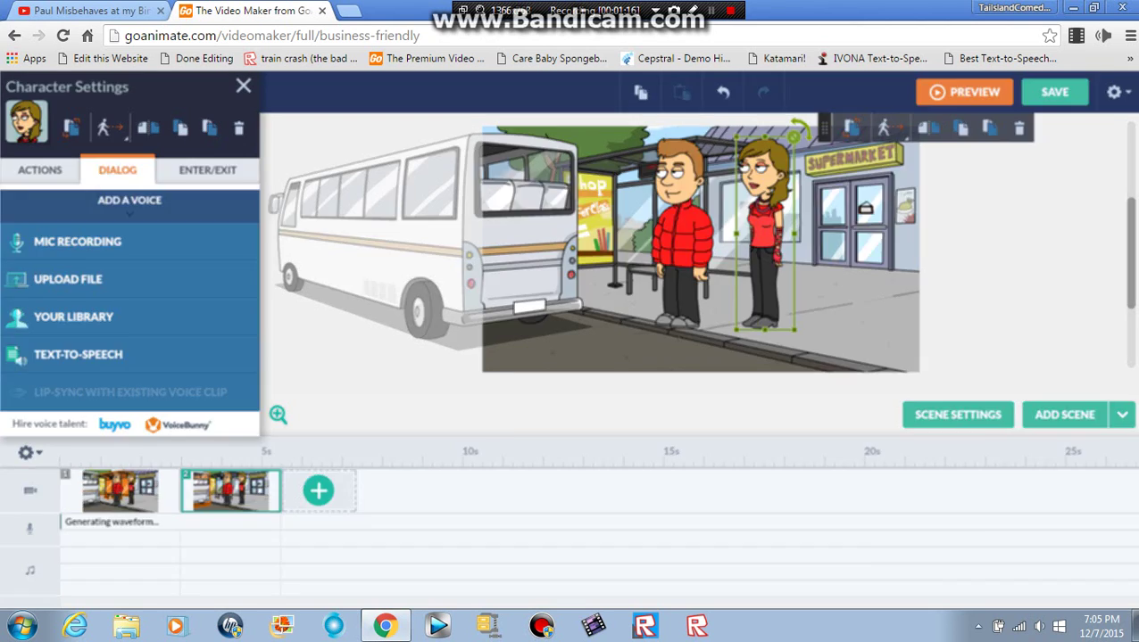
click(455, 331)
click(458, 384)
click(702, 330)
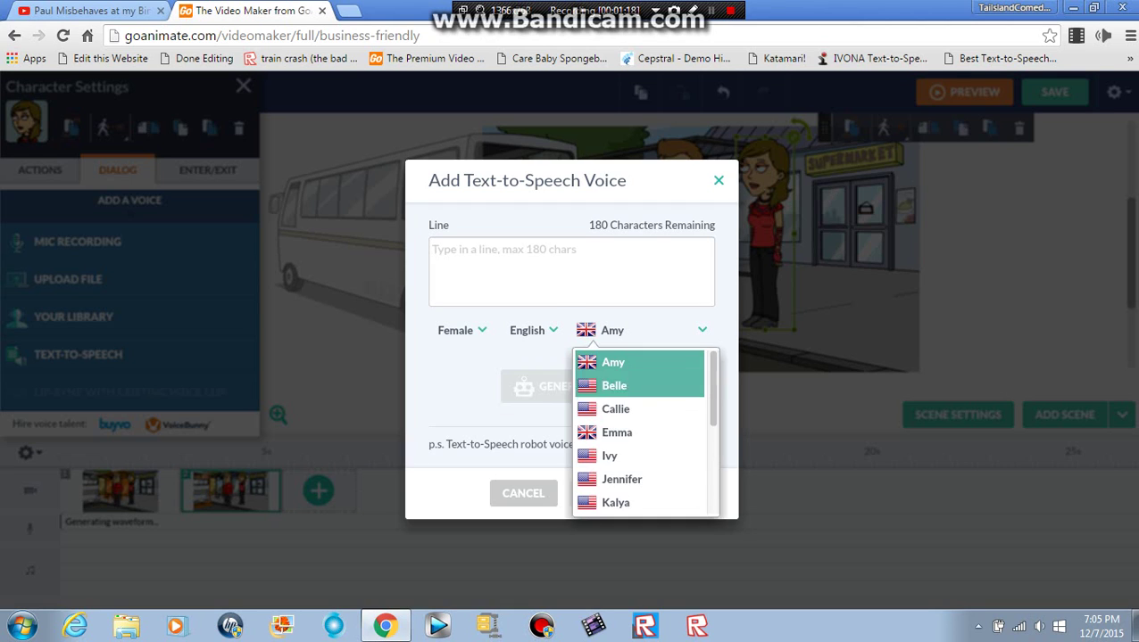
scroll(639, 432, down, 3)
click(621, 456)
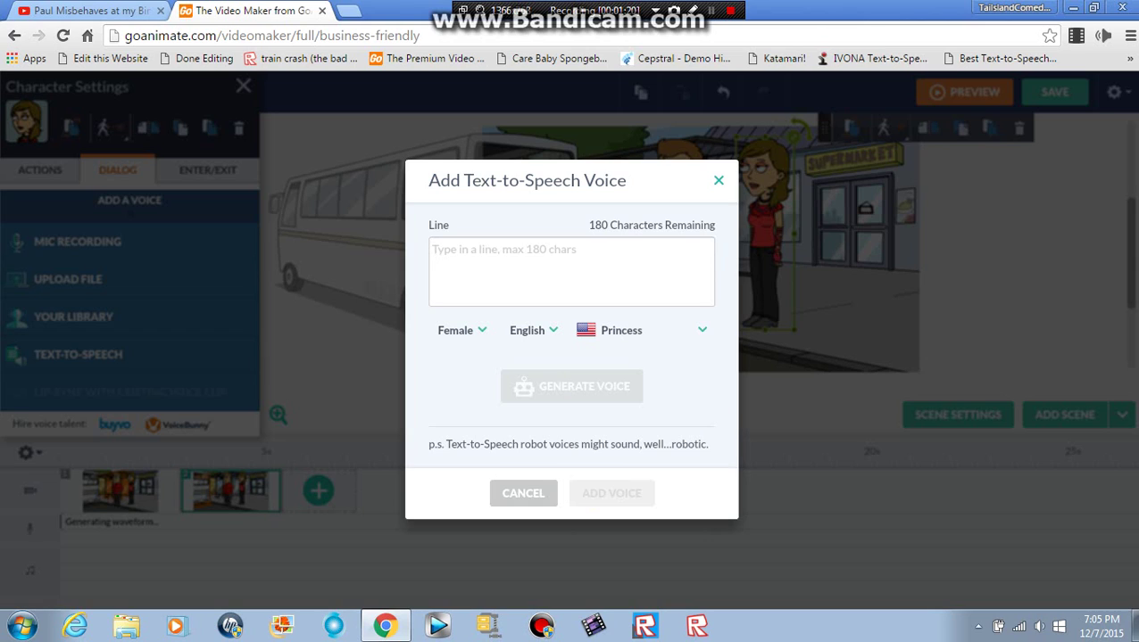
Generate and add the woman's line "Yes (man's name), where do we want to go?", then close her settings
click(433, 250)
text(Yes Fer)
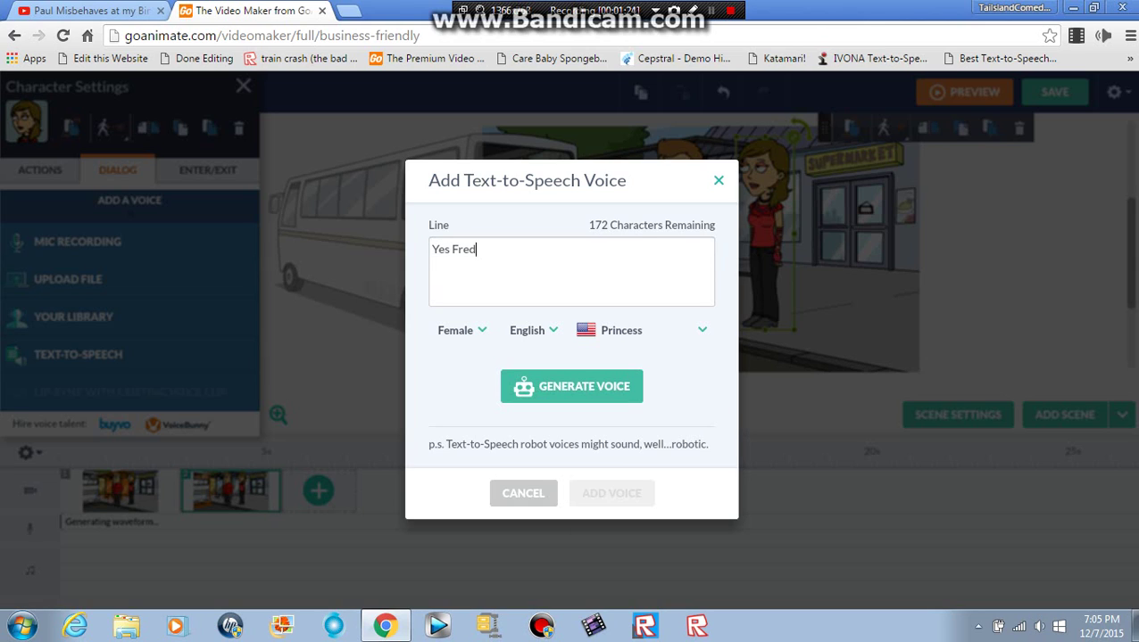
text(ddy, where do we want to go?)
click(571, 386)
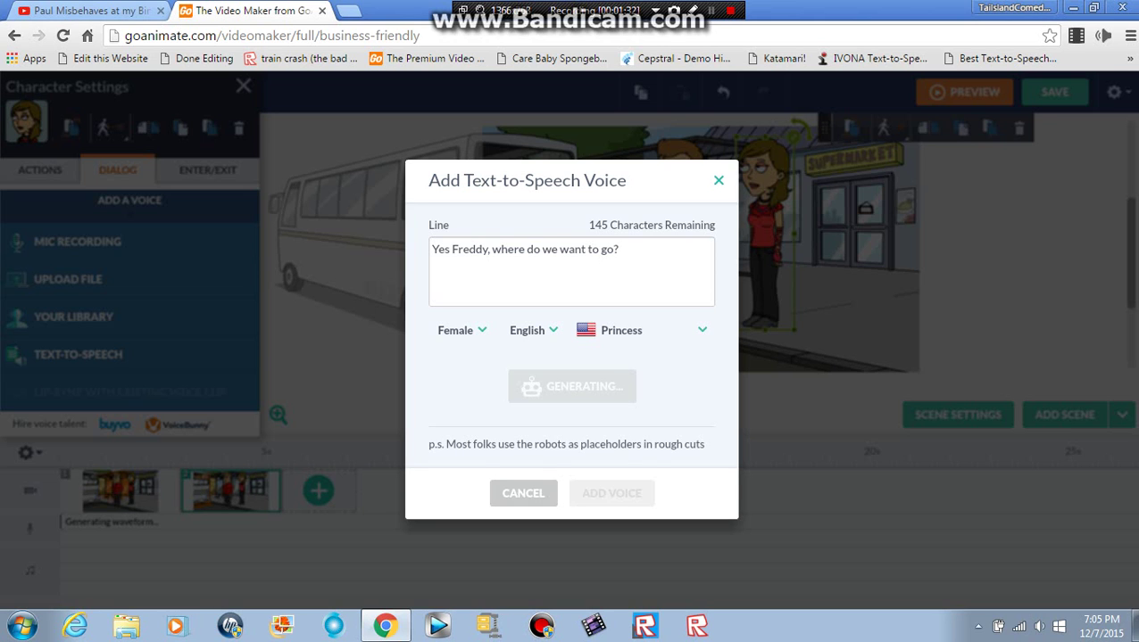
click(611, 495)
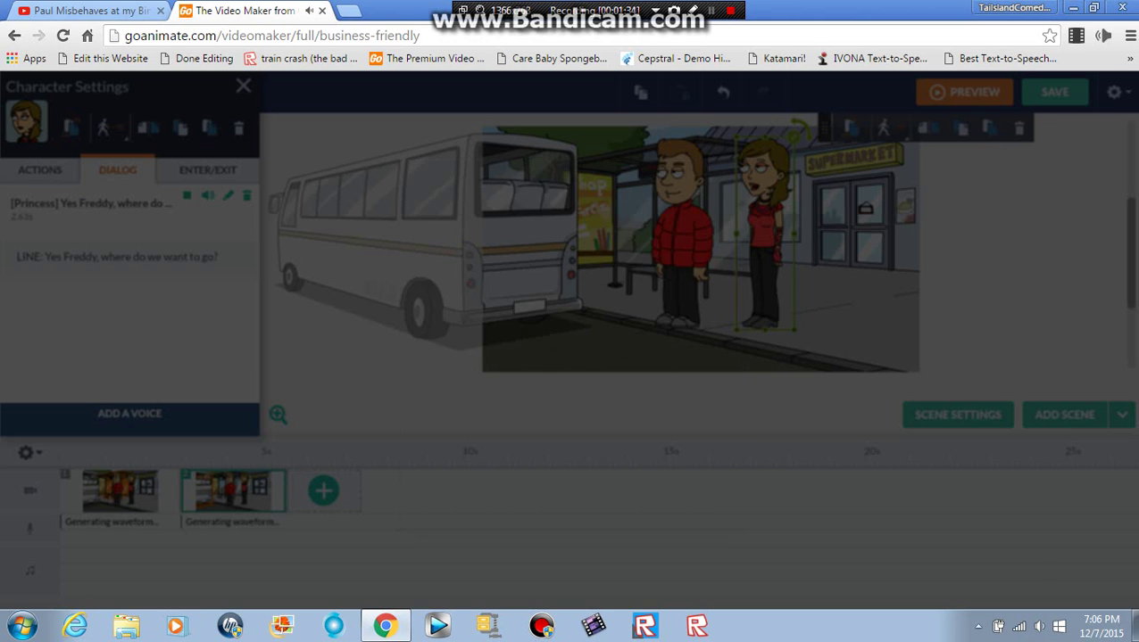
click(243, 86)
Add a third scene and start a text-to-speech voice for the man in the red jacket
click(323, 491)
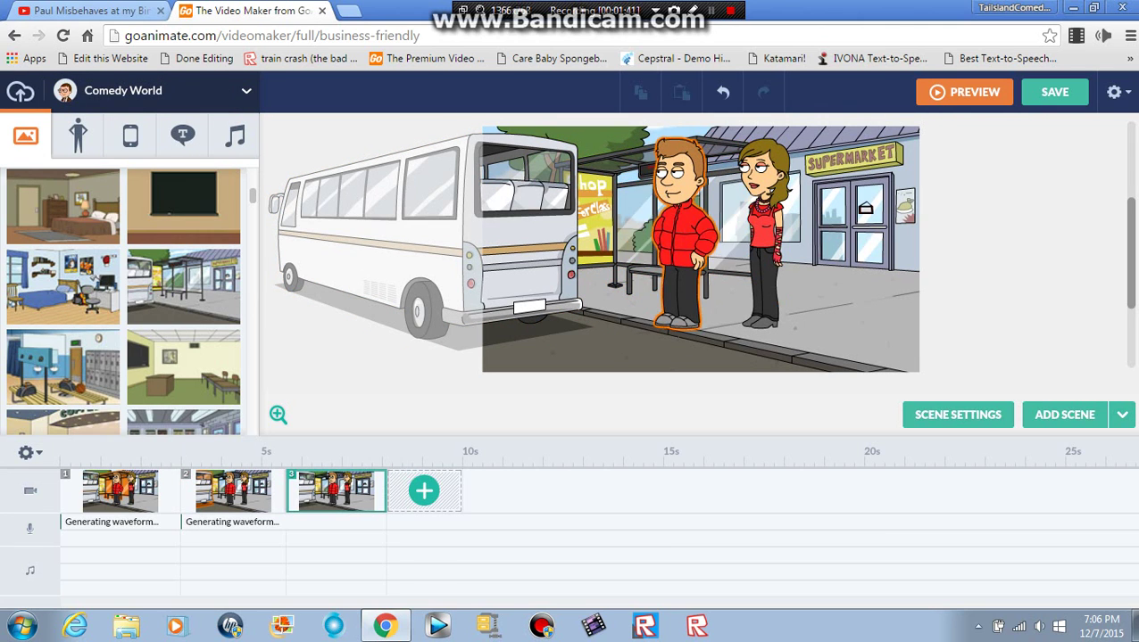
click(682, 234)
click(117, 169)
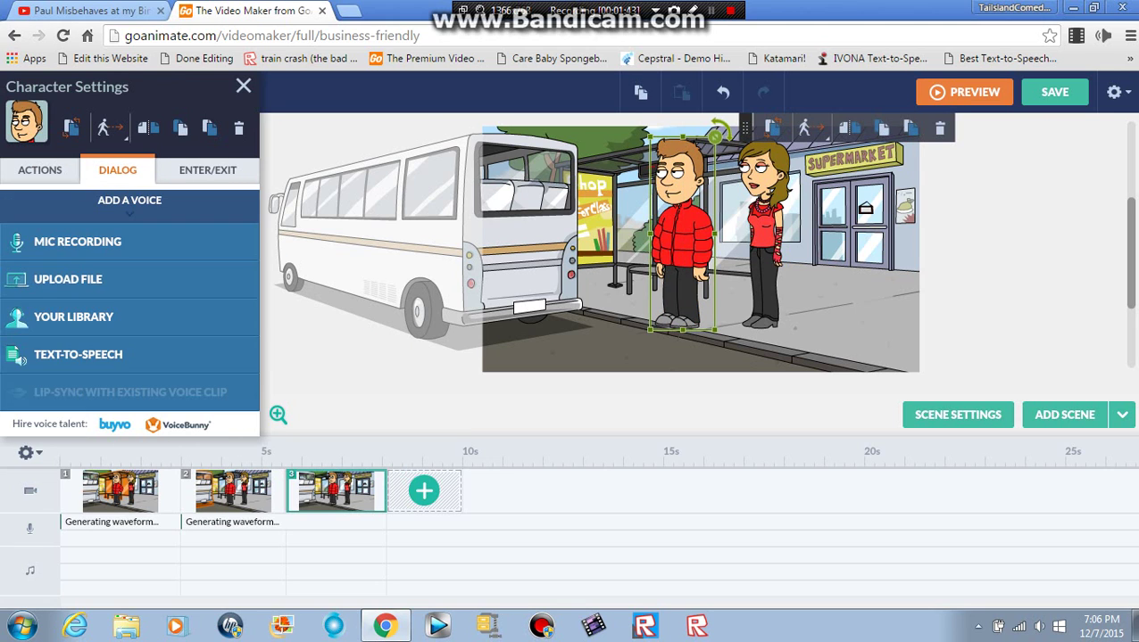
click(78, 354)
Generate the line "I know, let's go to the mall." with the Zack voice and add it to the man
text(I k)
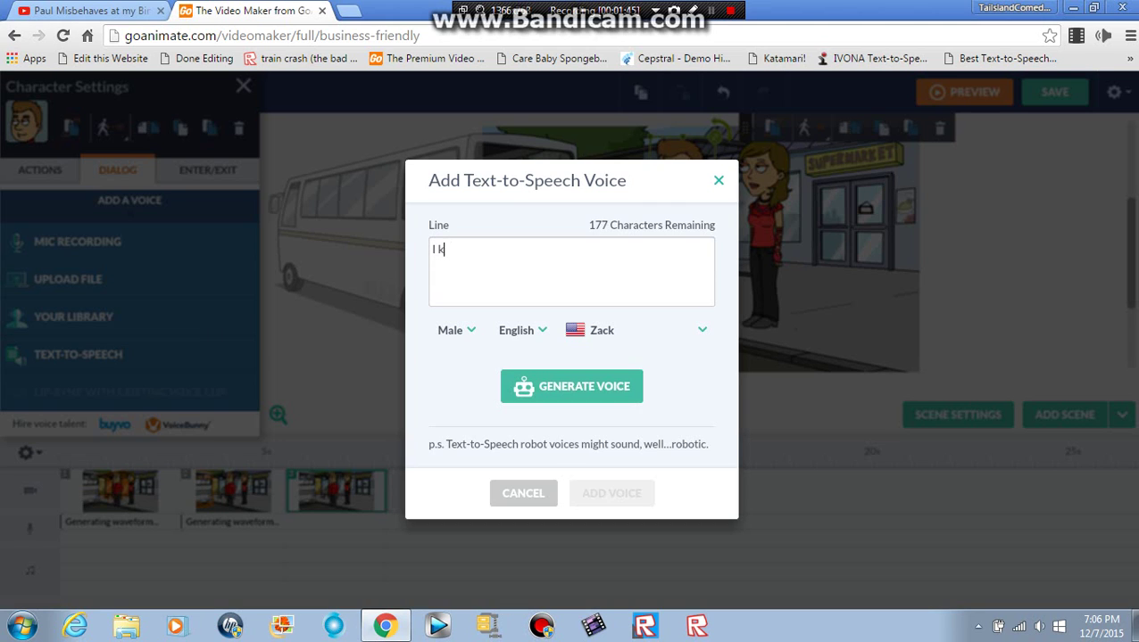
text(now, let's go to)
key(BackSpace)
key(BackSpace)
key(BackSpace)
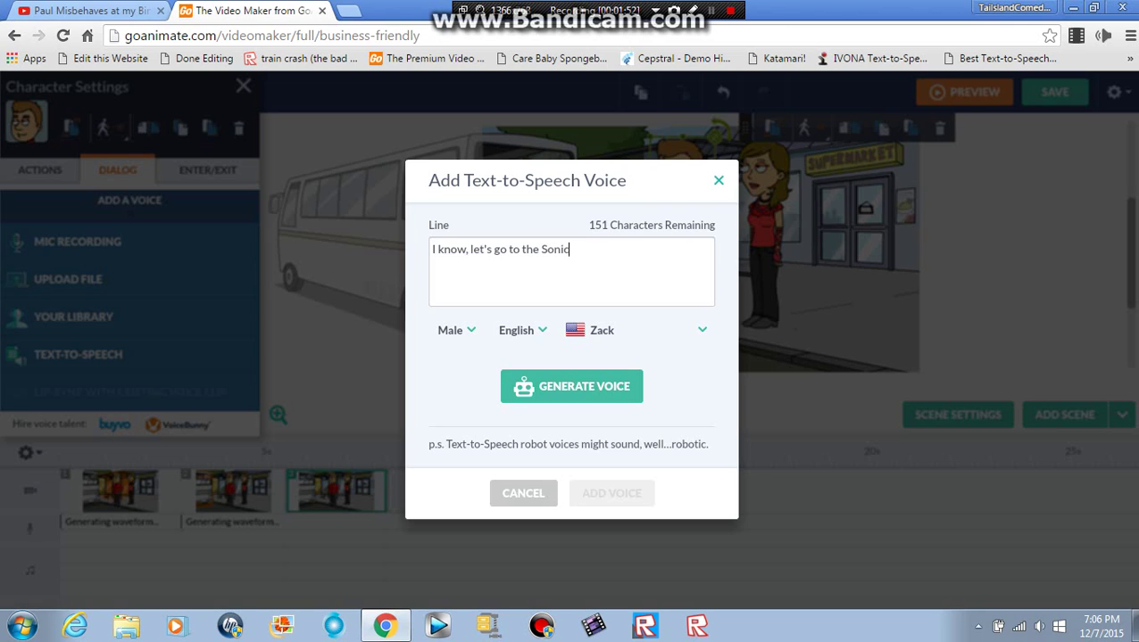
text(the Sonic Palac)
key(BackSpace)
key(BackSpace)
key(BackSpace)
key(BackSpace)
key(BackSpace)
key(BackSpace)
key(BackSpace)
key(BackSpace)
key(BackSpace)
key(BackSpace)
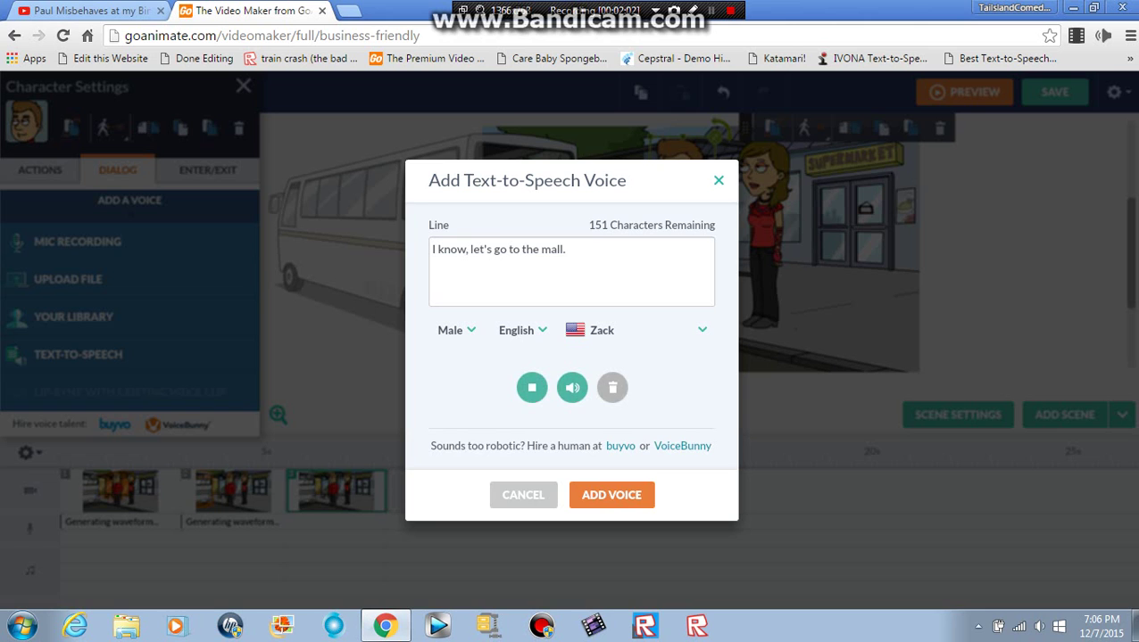
click(612, 495)
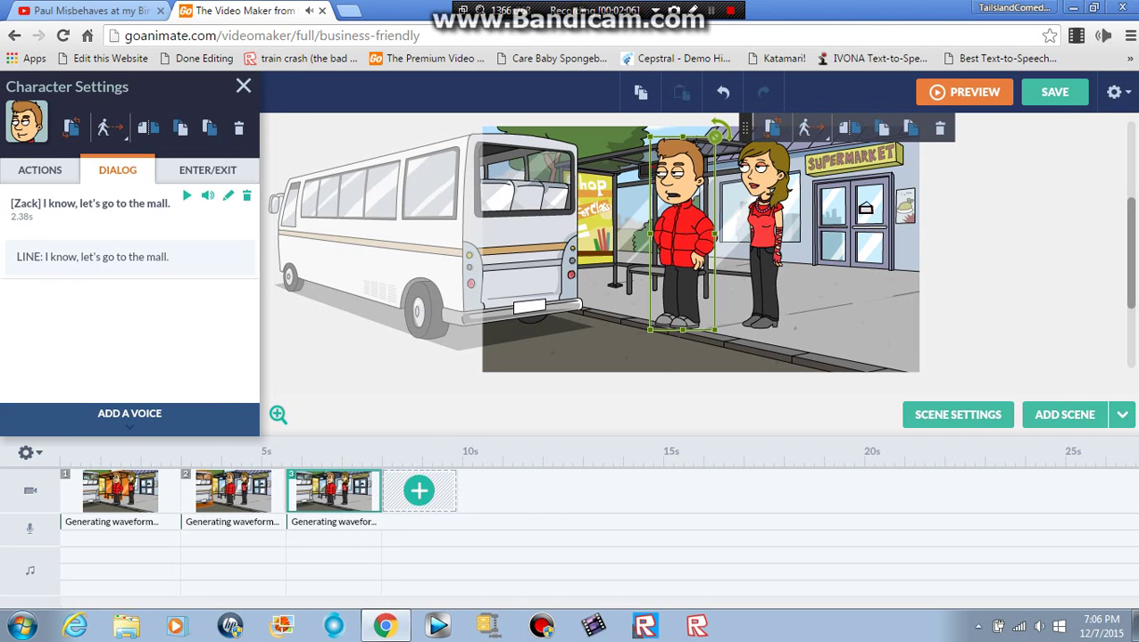
Add a fourth scene and replace its background with the Hallway from the Chibi Peepz theme
click(418, 490)
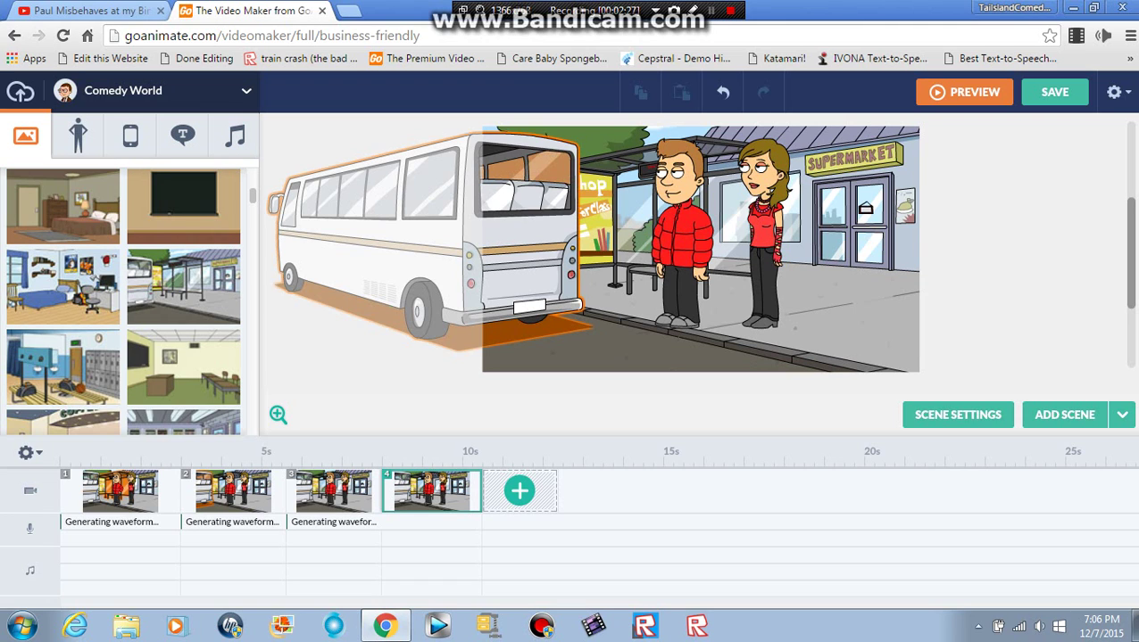
scroll(183, 285, down, 5)
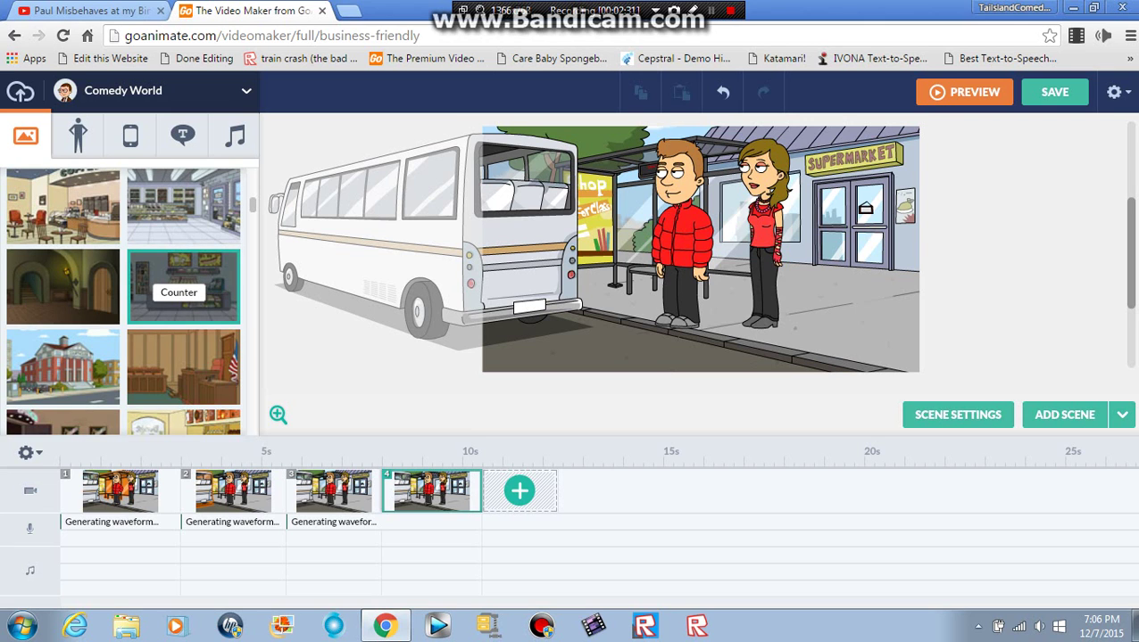
scroll(183, 285, down, 5)
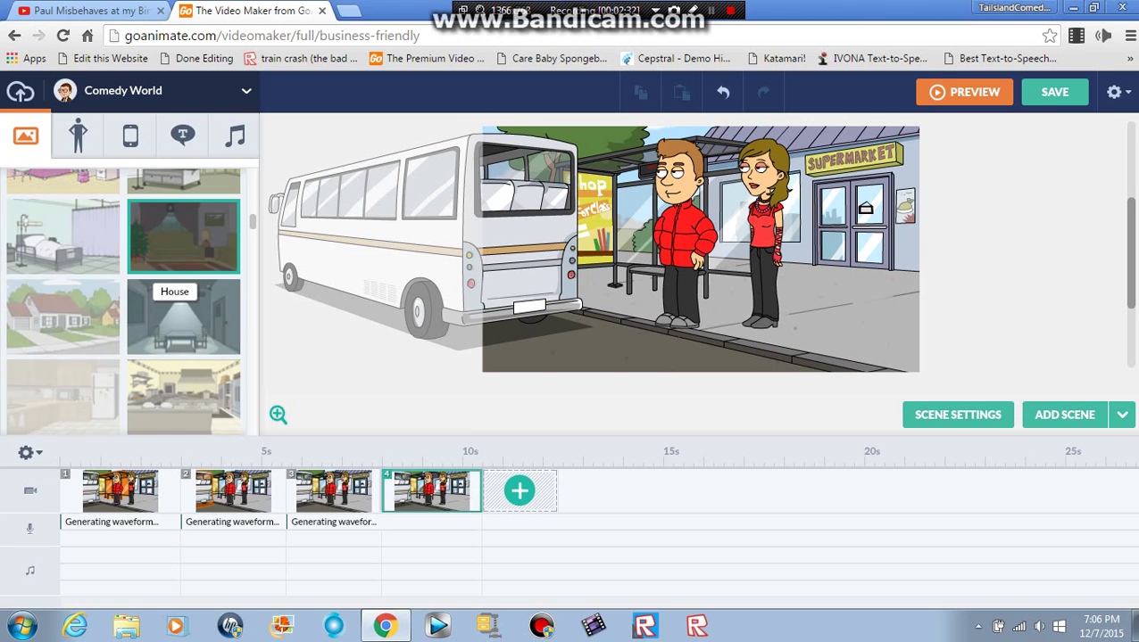
scroll(183, 286, down, 5)
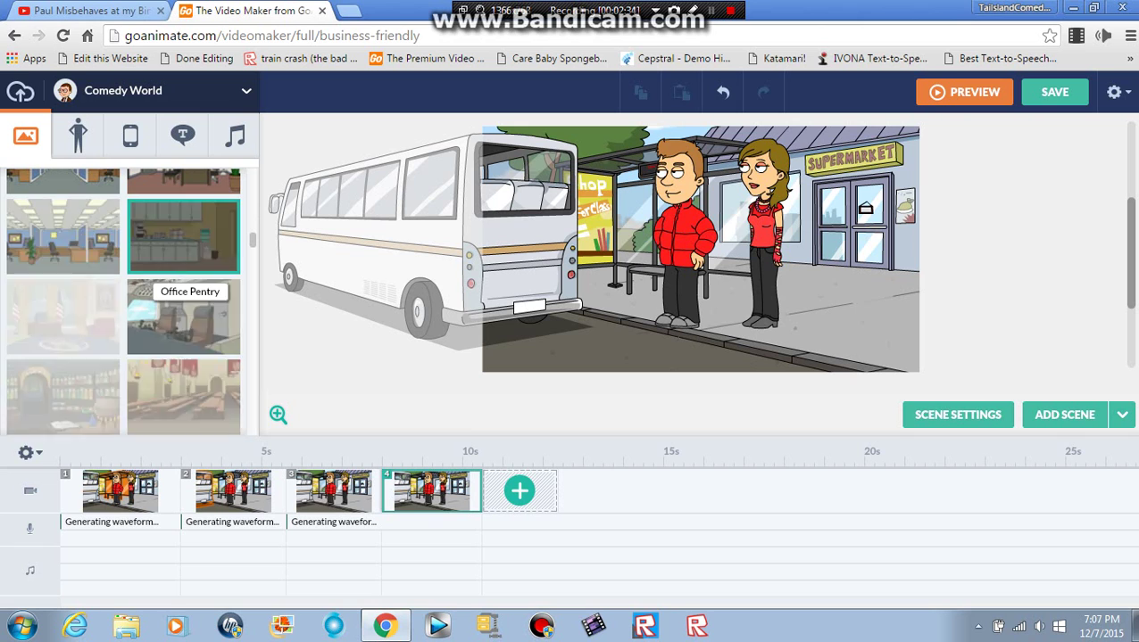
click(123, 90)
mouse_move(125, 406)
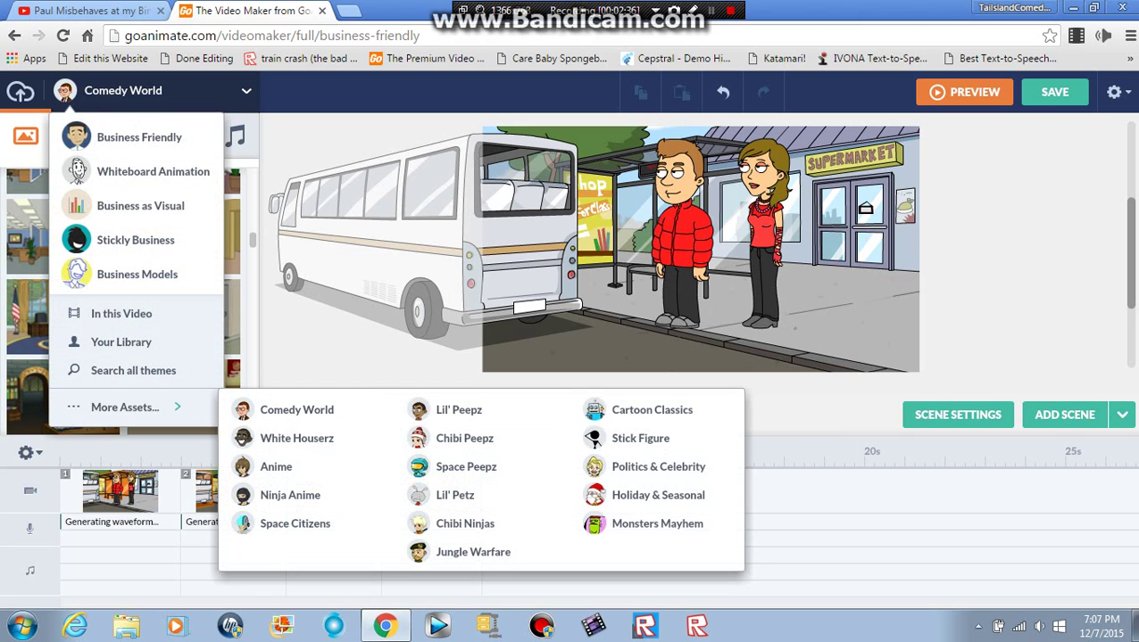
click(464, 439)
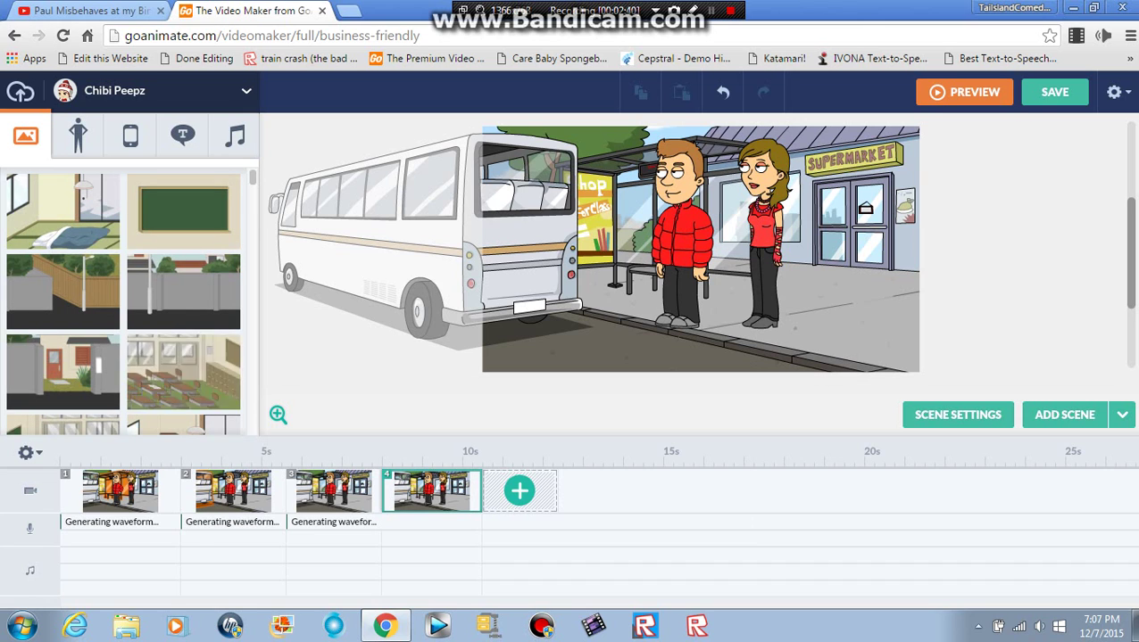
scroll(182, 357, down, 3)
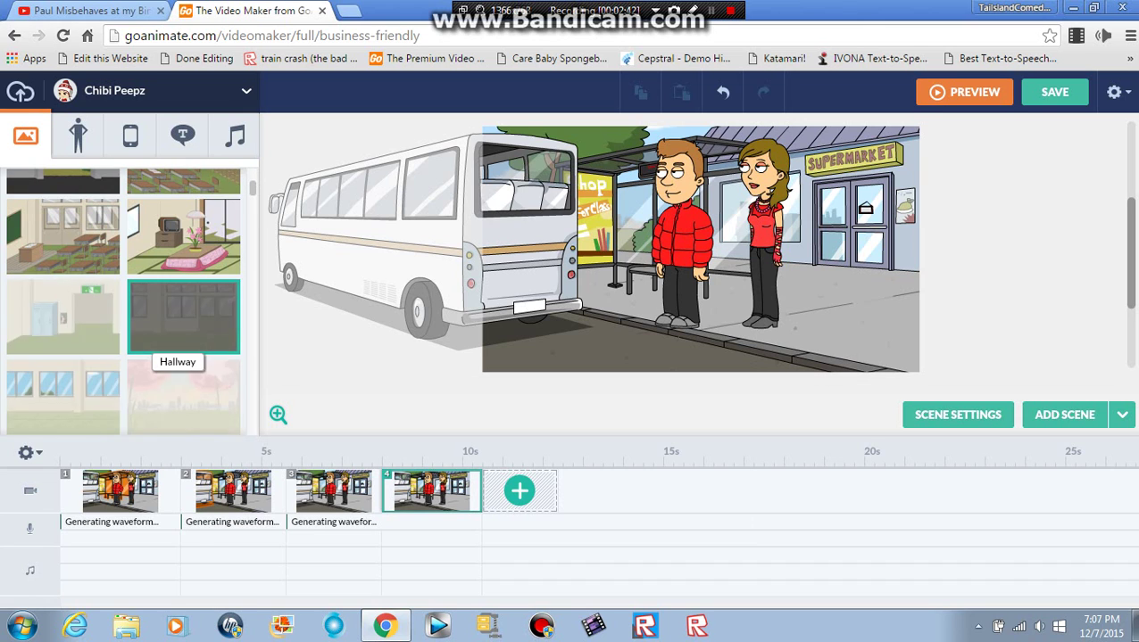
click(183, 317)
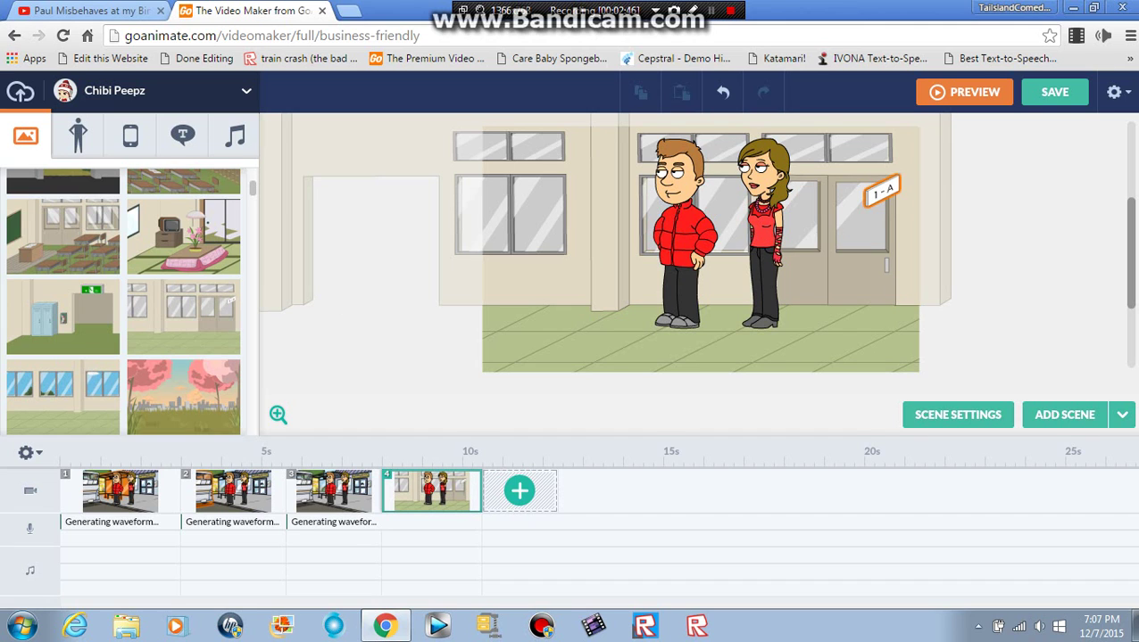
Try the front, empty and side states on the 1-A sign by the hallway door and delete the sign
click(882, 192)
click(129, 204)
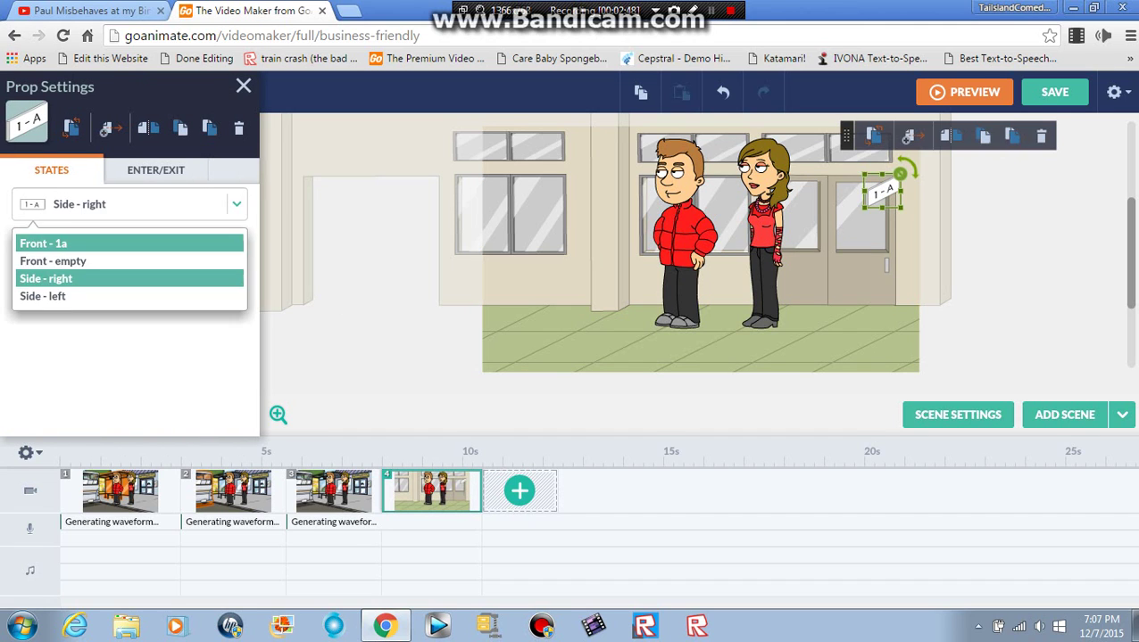
click(43, 244)
click(129, 204)
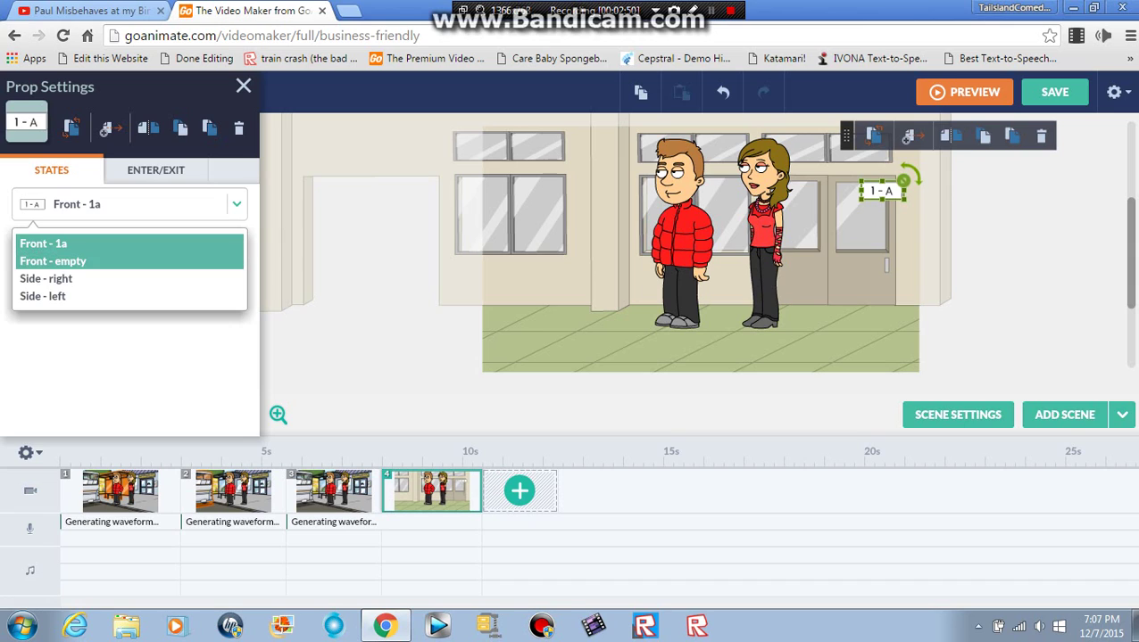
click(53, 260)
click(130, 204)
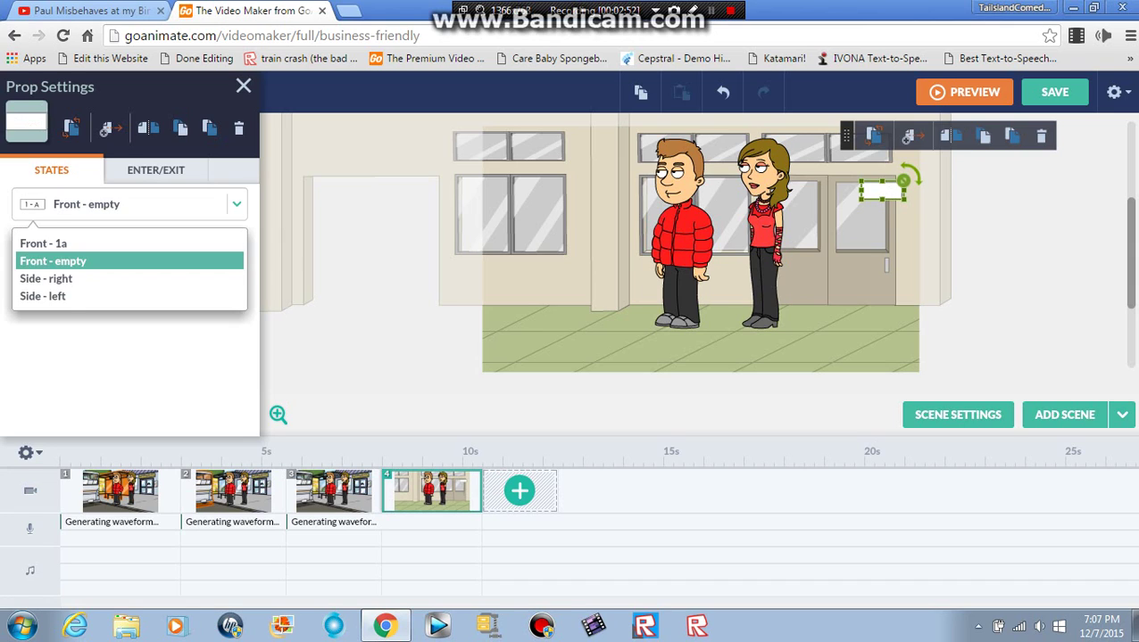
click(43, 295)
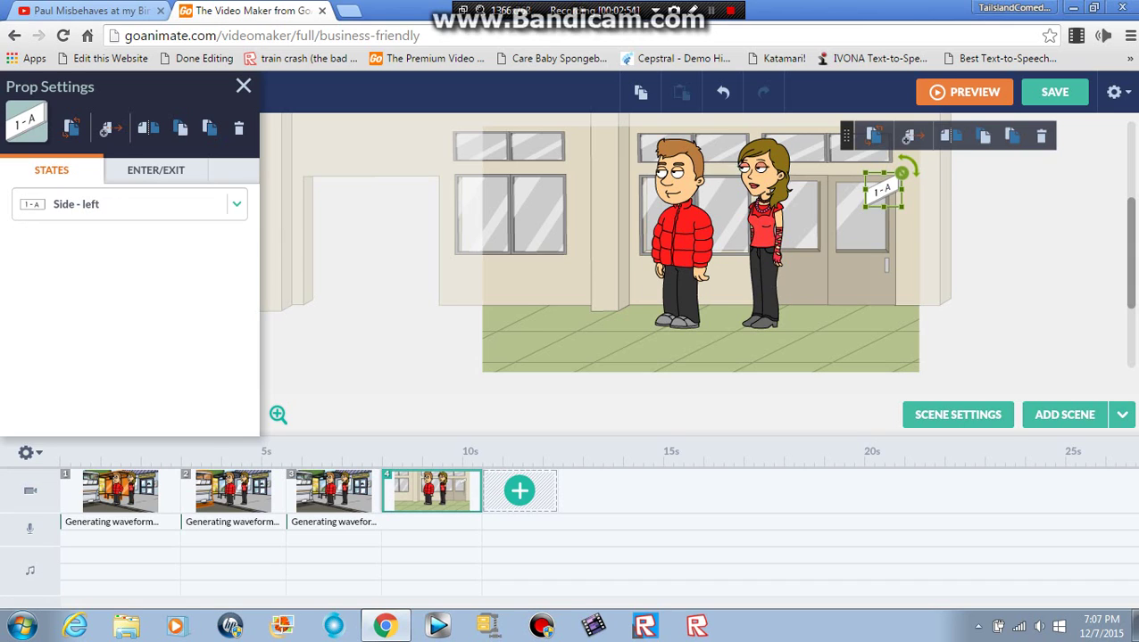
click(129, 205)
click(45, 278)
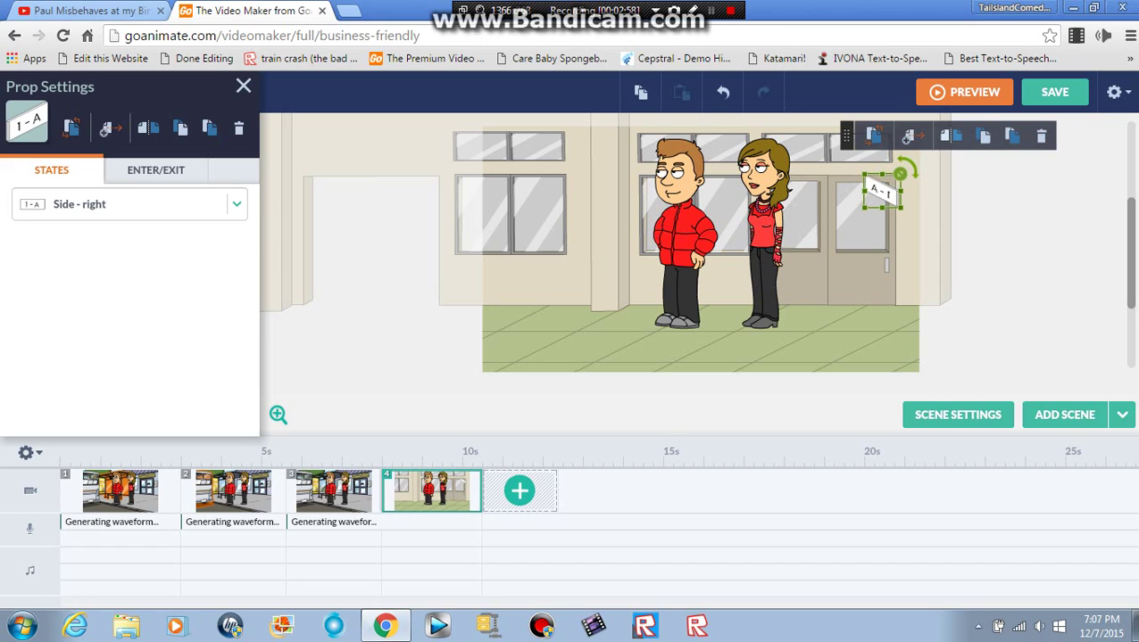
click(130, 204)
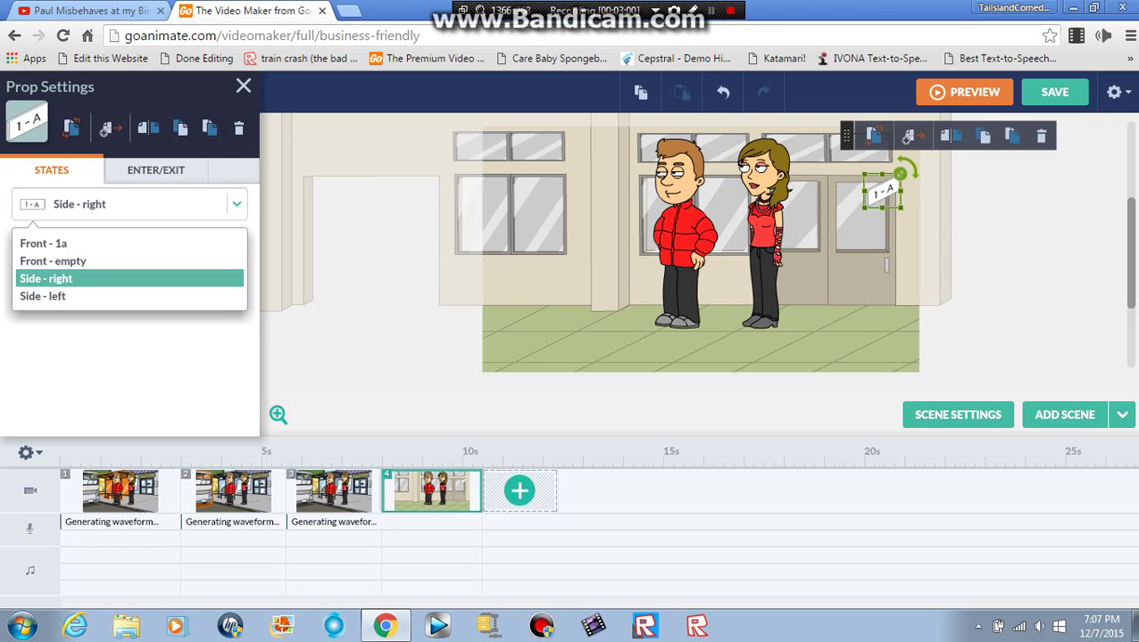
click(46, 295)
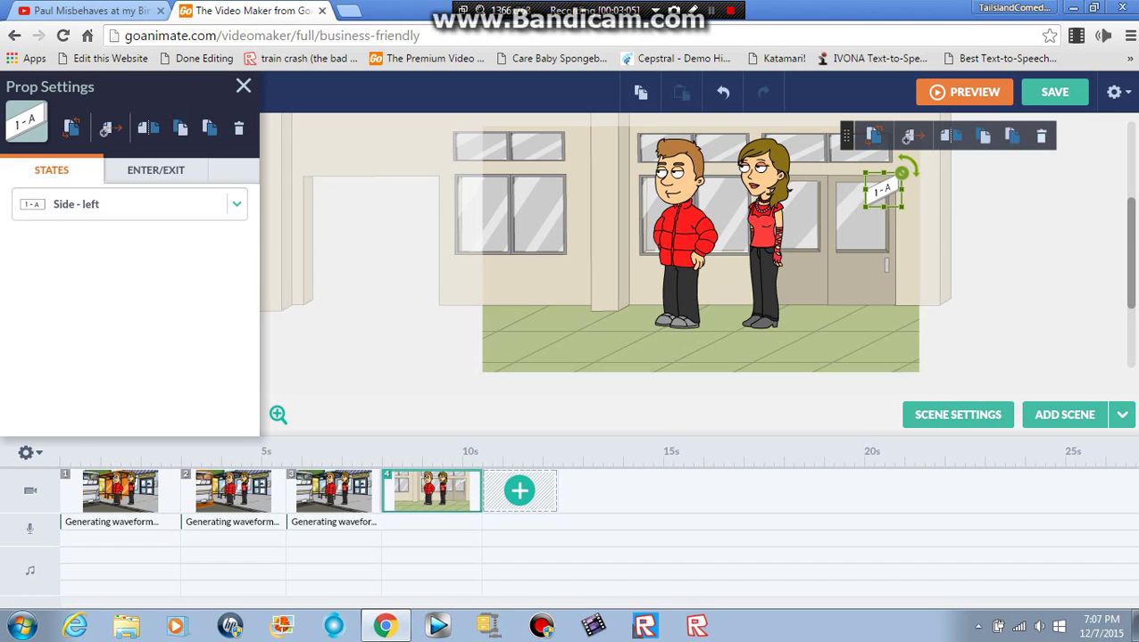
key(Delete)
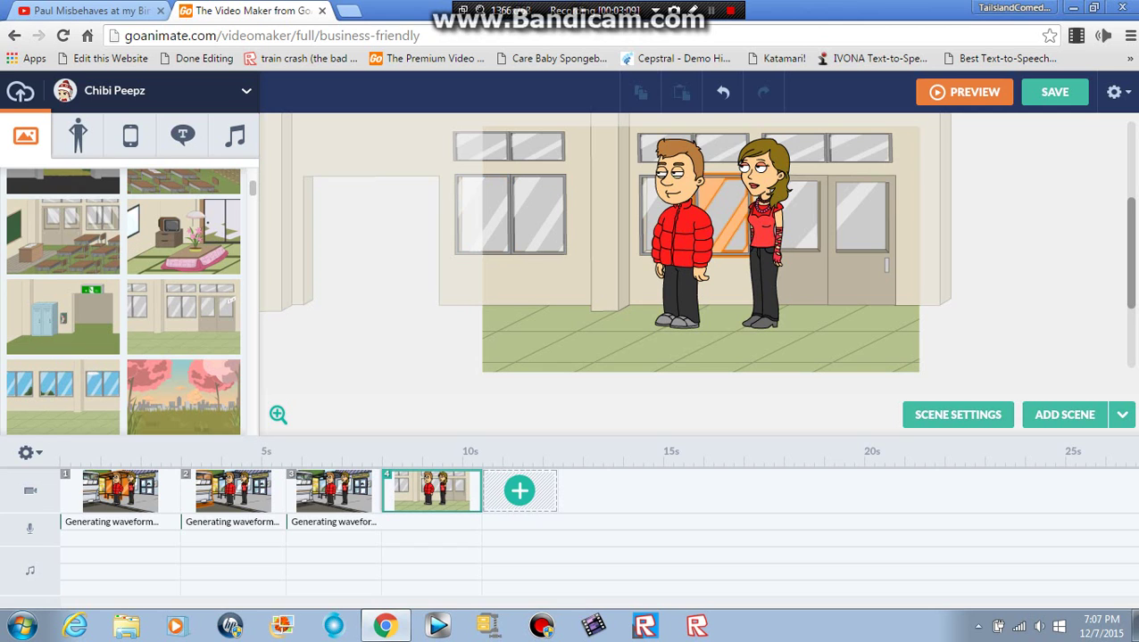
Move both characters away from the hallway doors with the woman behind the man, and flip them to face the doors
drag(681, 234, 643, 240)
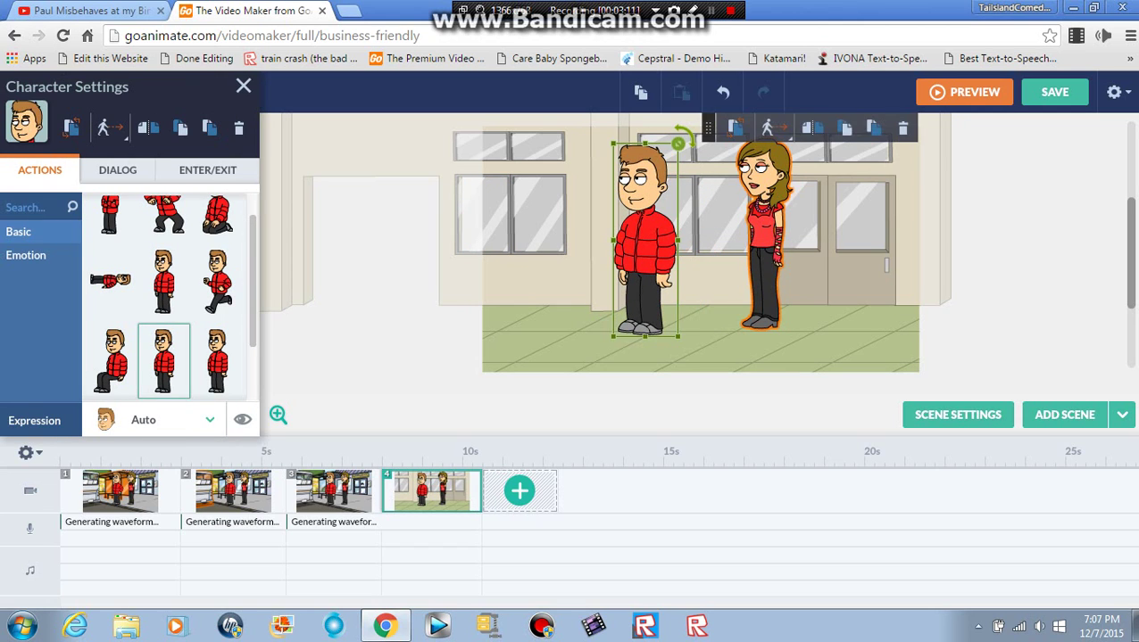
drag(764, 234, 682, 241)
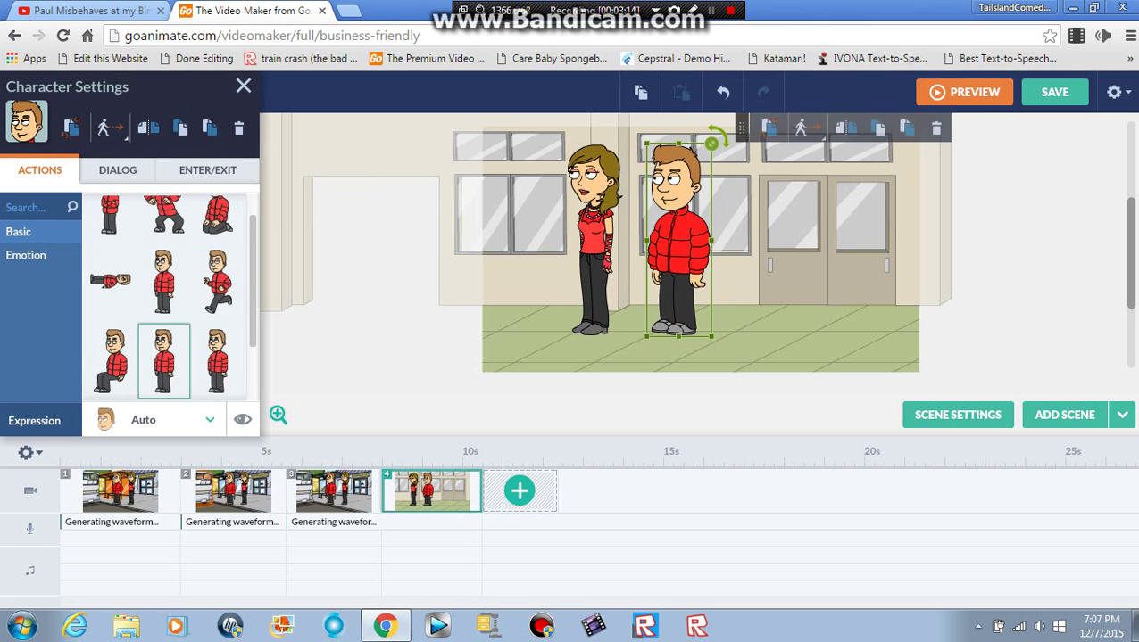
click(841, 128)
click(595, 223)
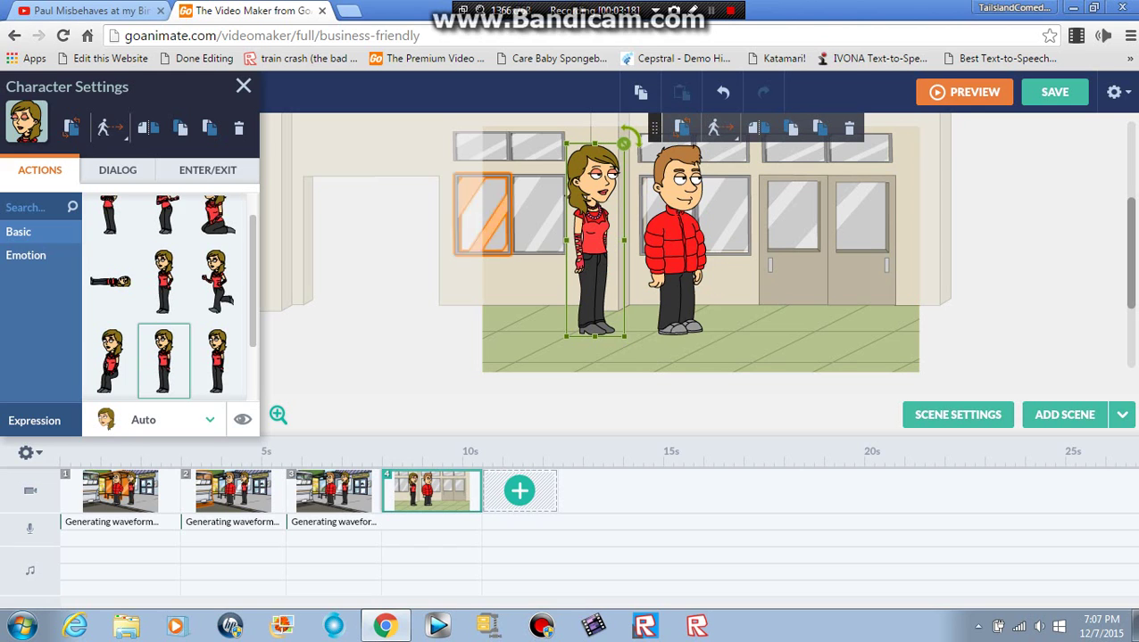
key(Escape)
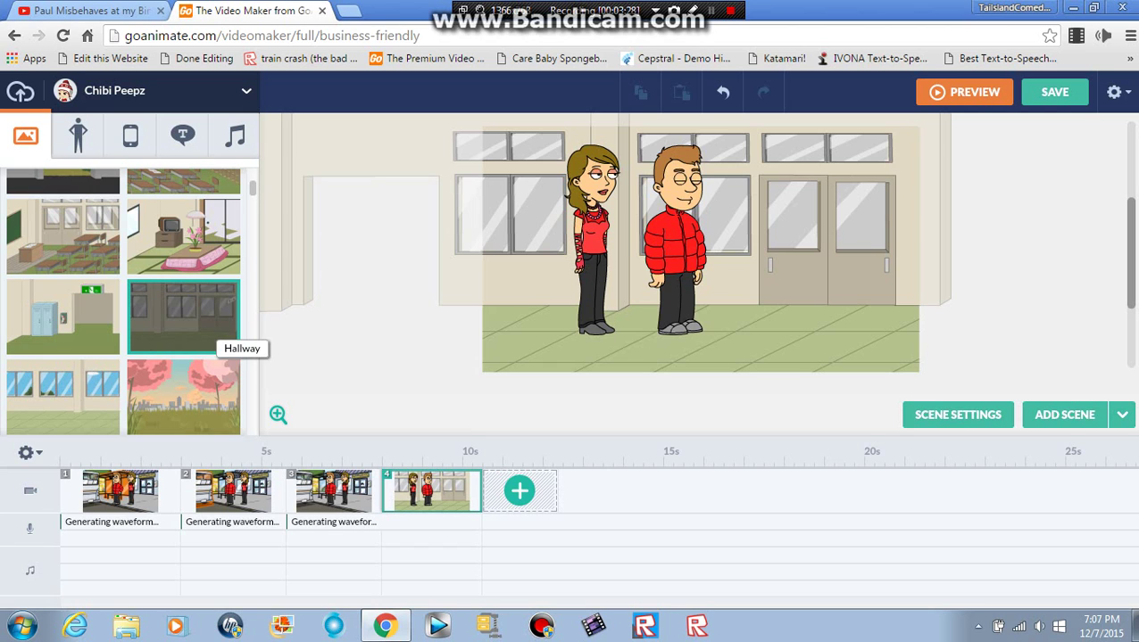
Add the man's text-to-speech line "We'll start off with Shopkins." in the Zack voice and shorten the fourth scene to about 2 seconds
scroll(183, 317, down, 3)
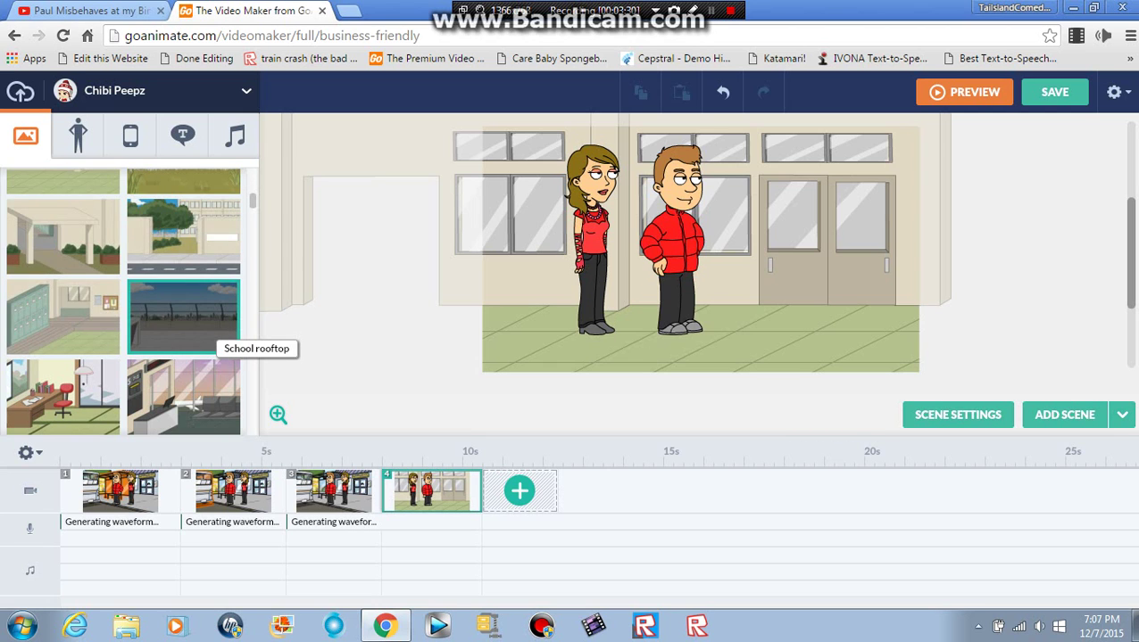
scroll(183, 317, up, 2)
click(675, 250)
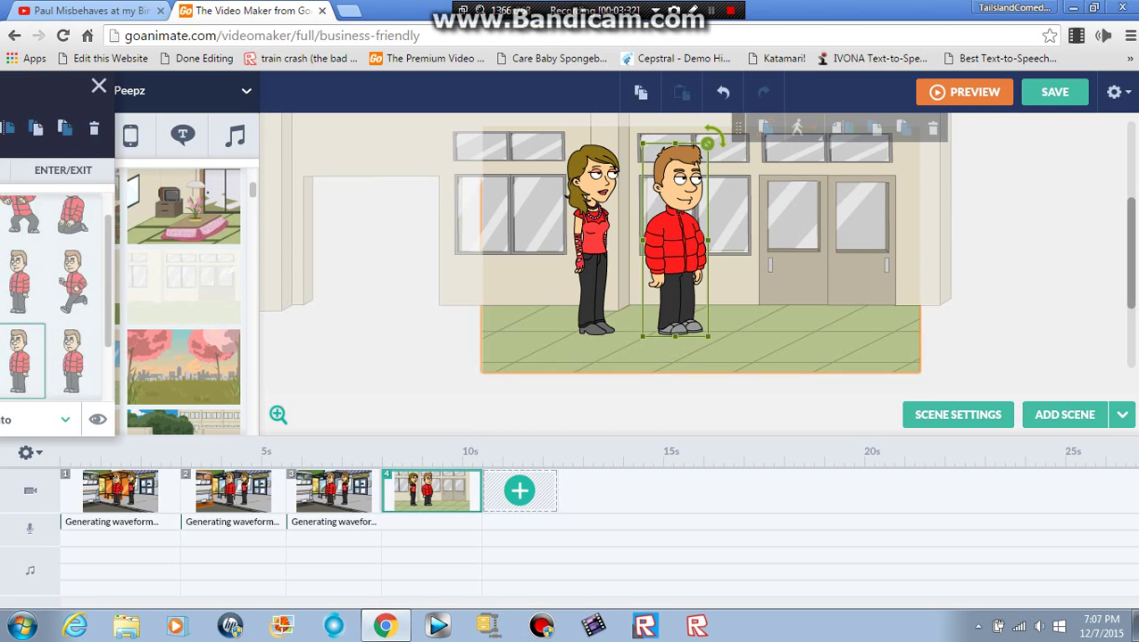
click(117, 169)
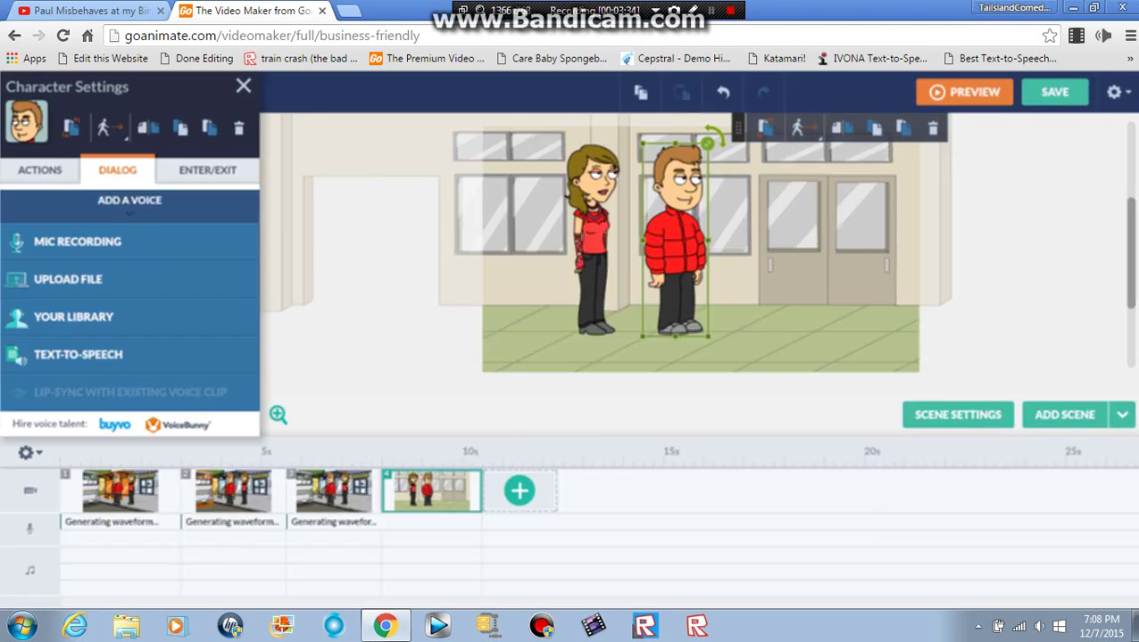
click(79, 354)
text(We'll start of)
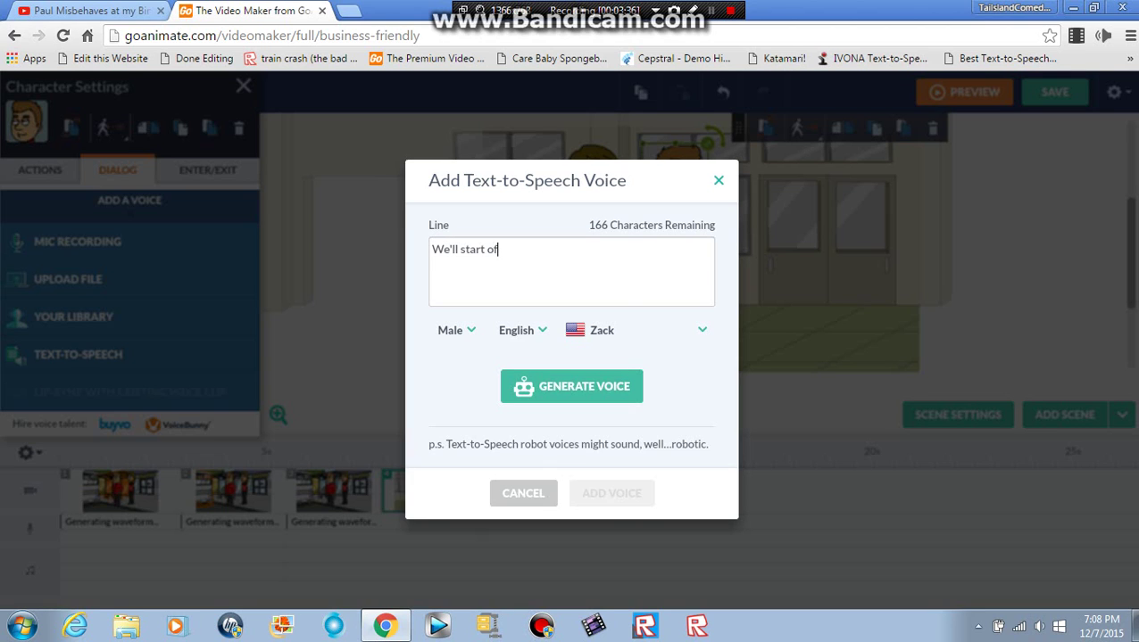
text(f with Shopkins.)
click(571, 387)
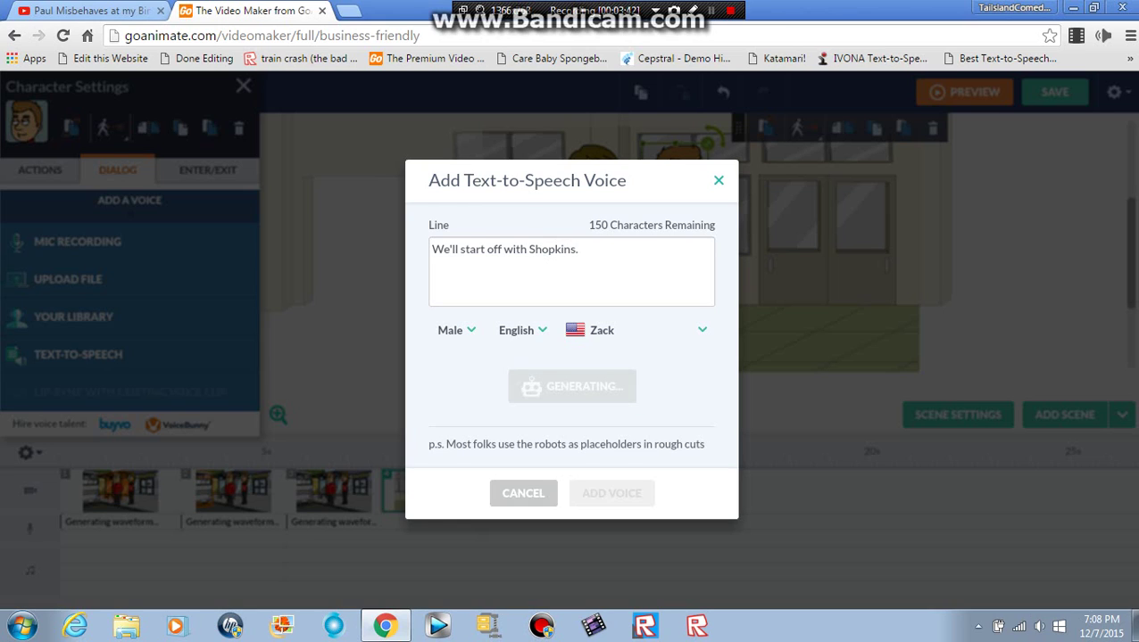
click(611, 494)
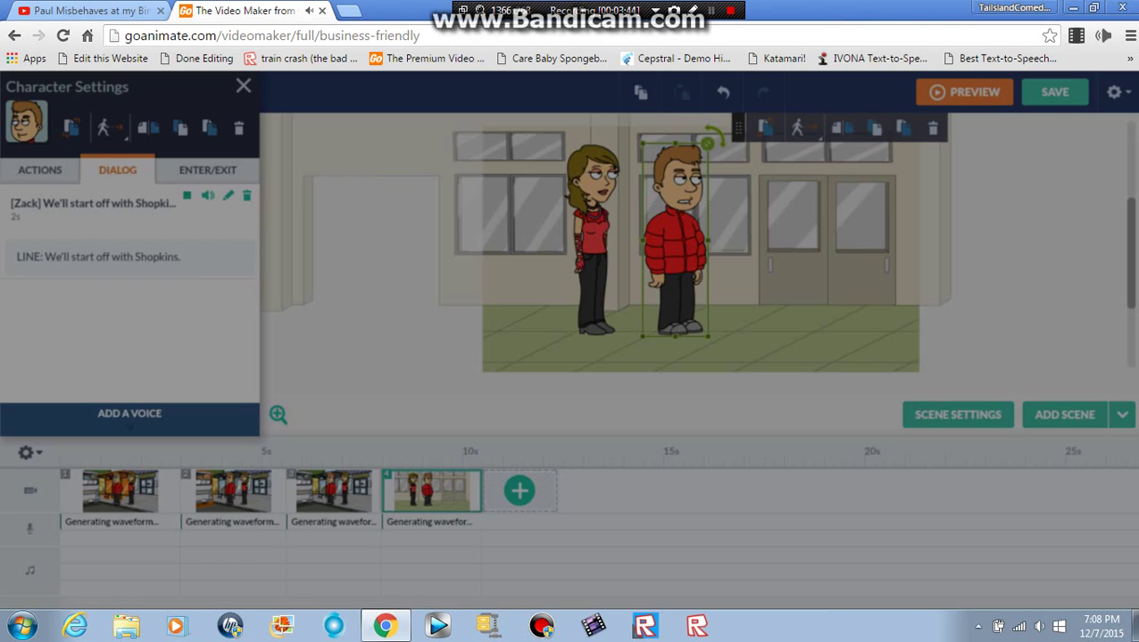
drag(480, 490, 462, 491)
Add a fifth scene and set its hallway door to the Front - opened state
click(499, 490)
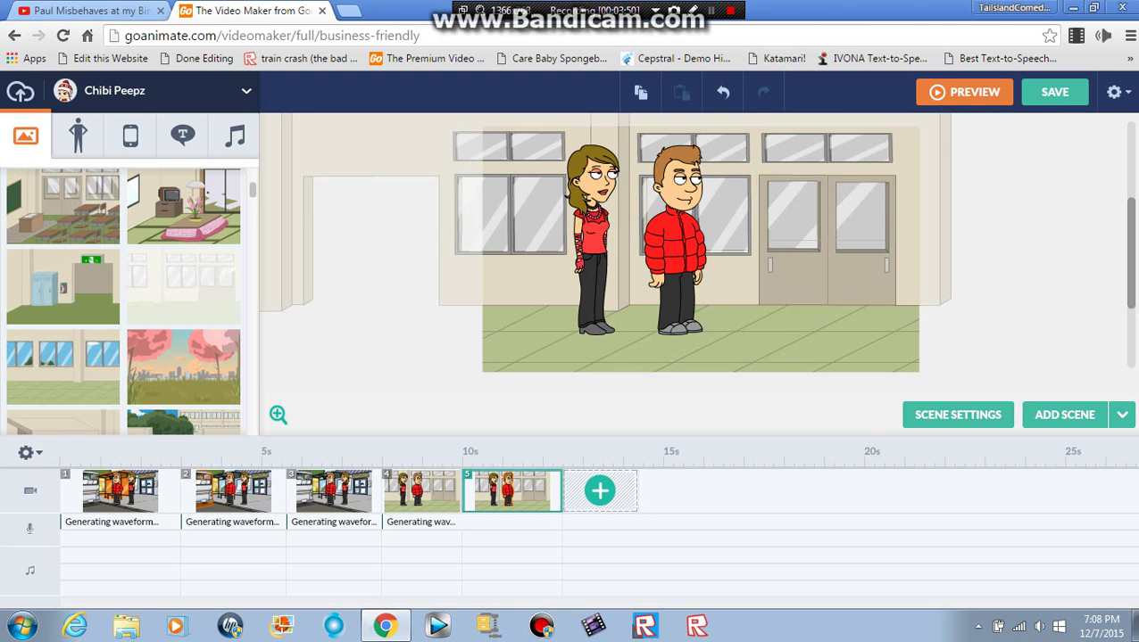
click(826, 239)
click(130, 204)
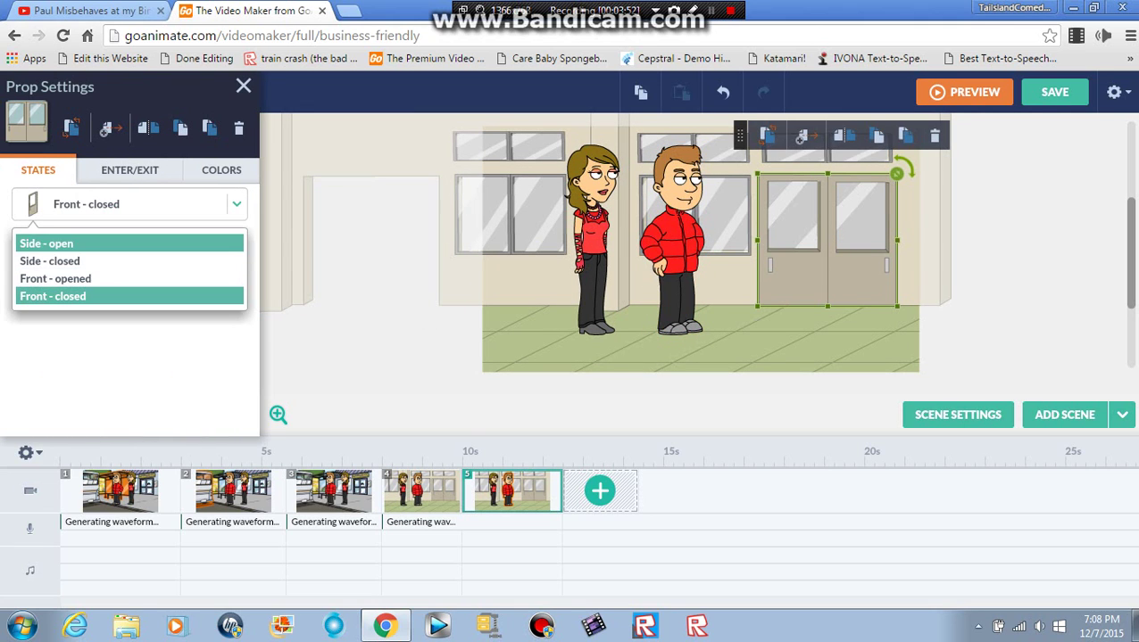
click(47, 244)
click(130, 204)
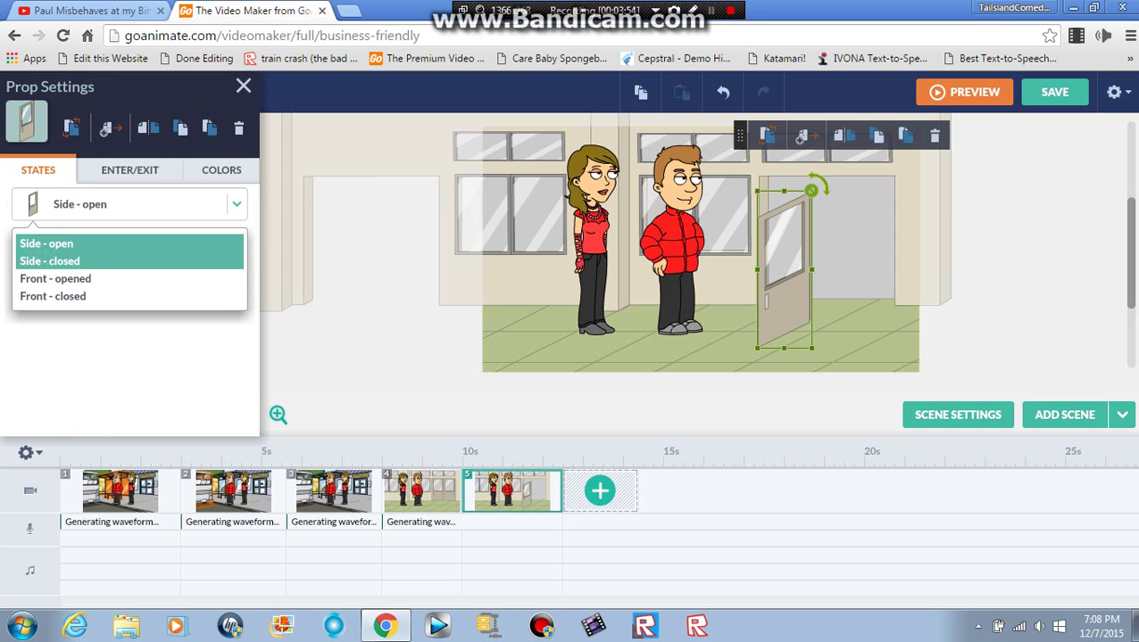
click(46, 280)
click(129, 204)
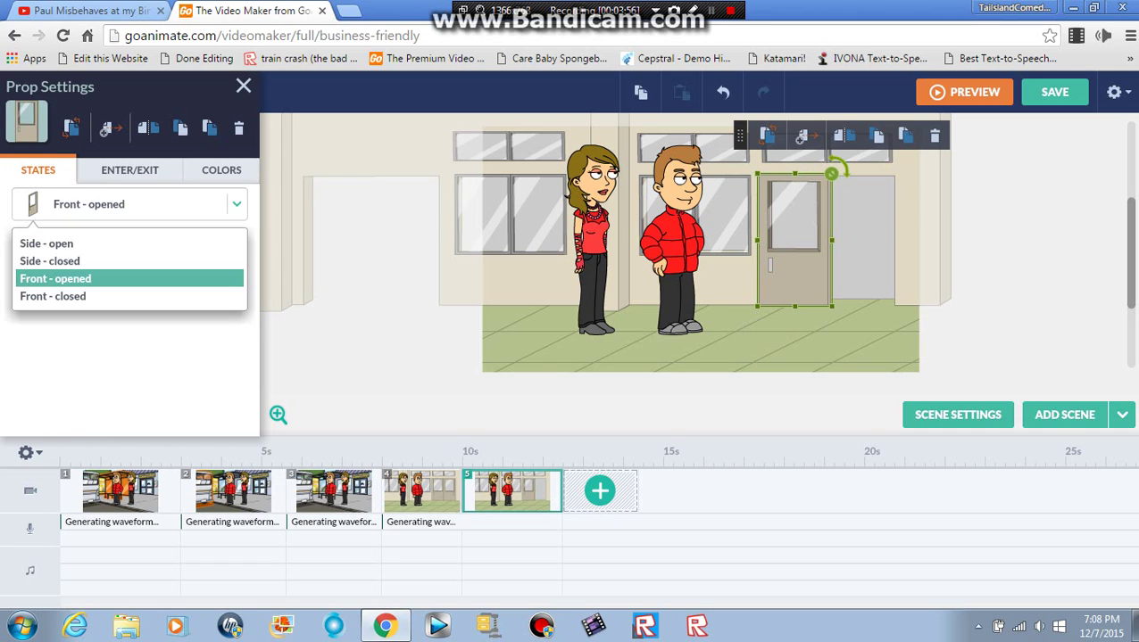
key(Escape)
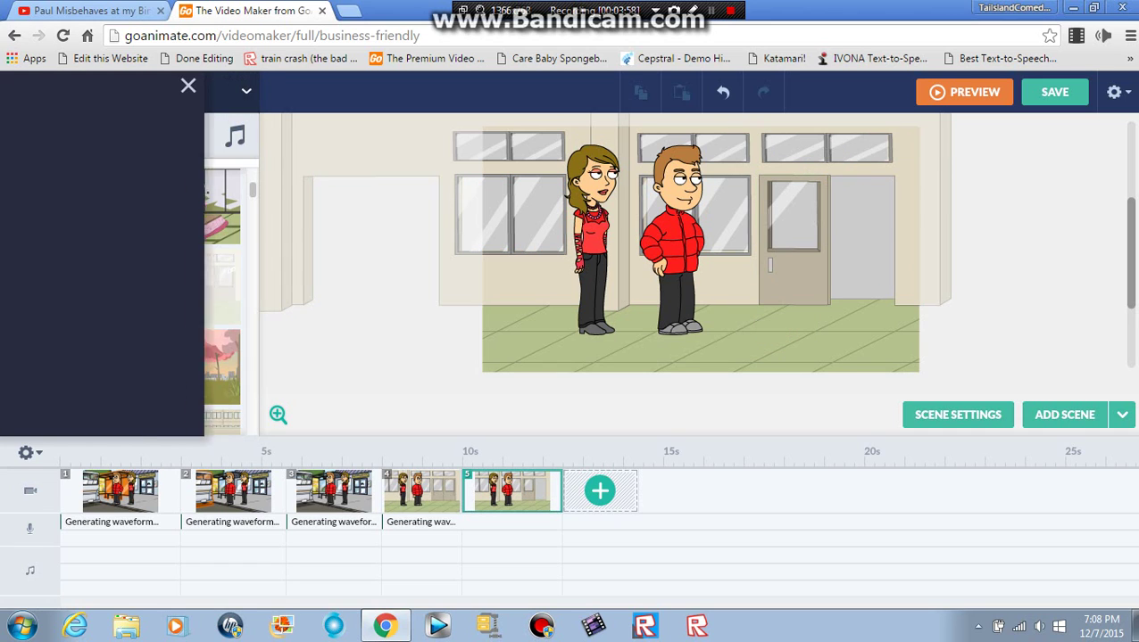
Add the woman's text-to-speech line "Let's go inside." in the Princess voice and shorten the fifth scene to about 1.5 seconds
click(592, 171)
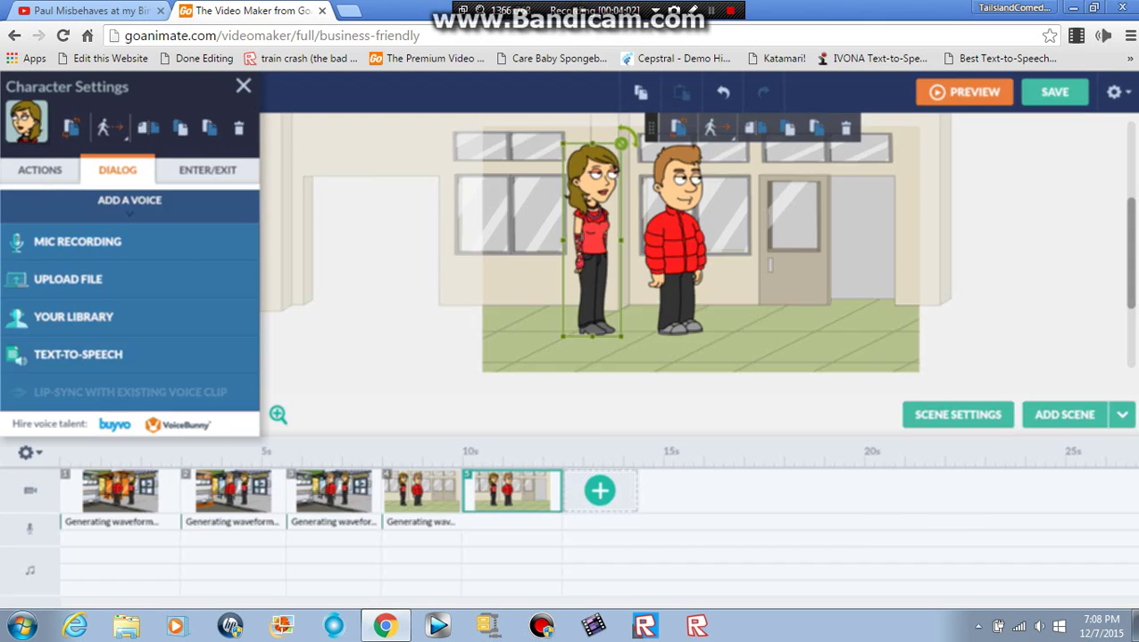
click(79, 354)
text(Let's go inside.)
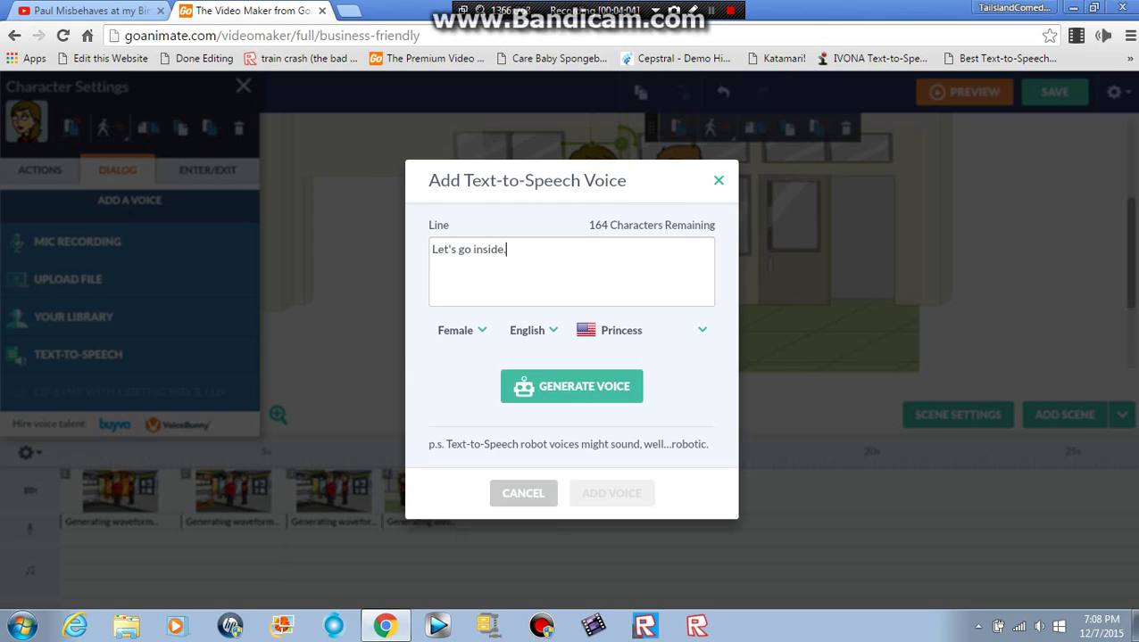
click(571, 386)
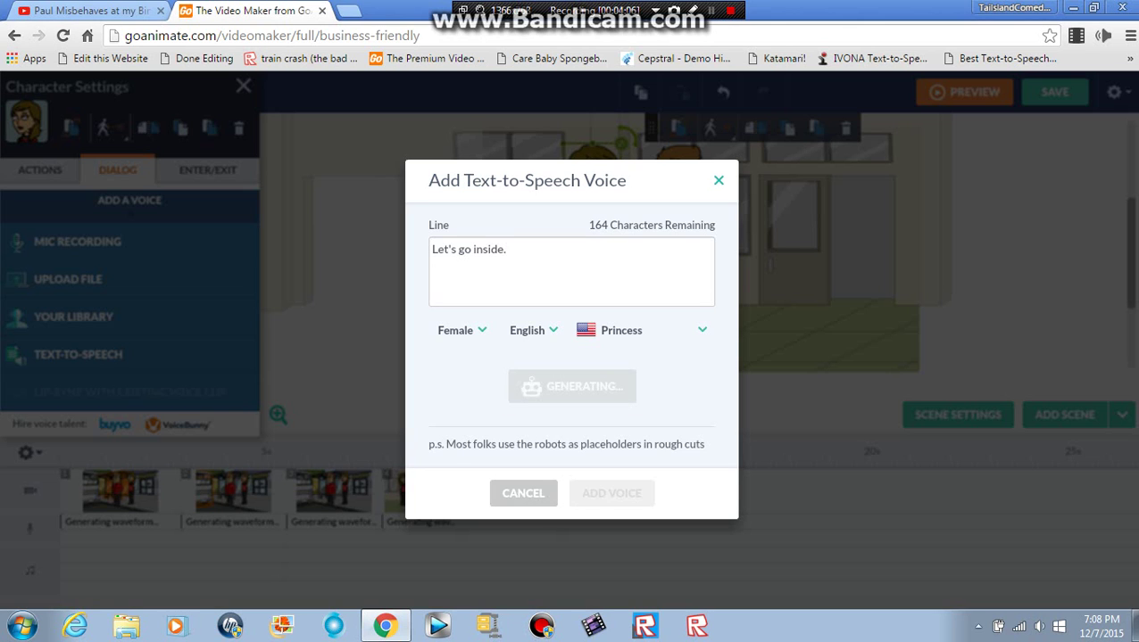
click(612, 494)
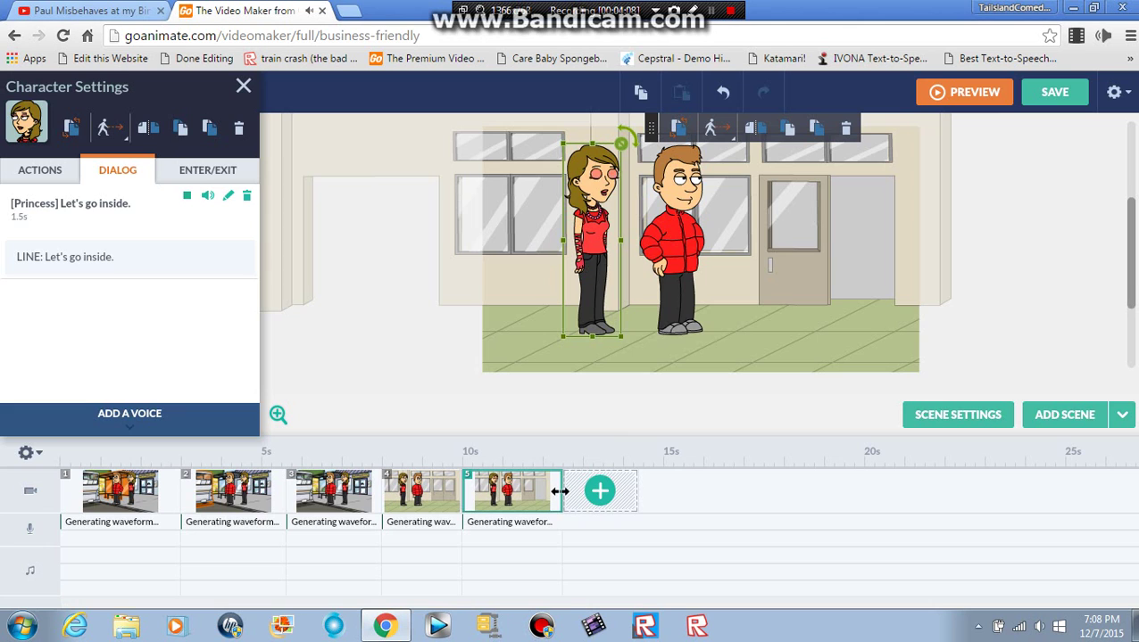
drag(560, 491, 522, 492)
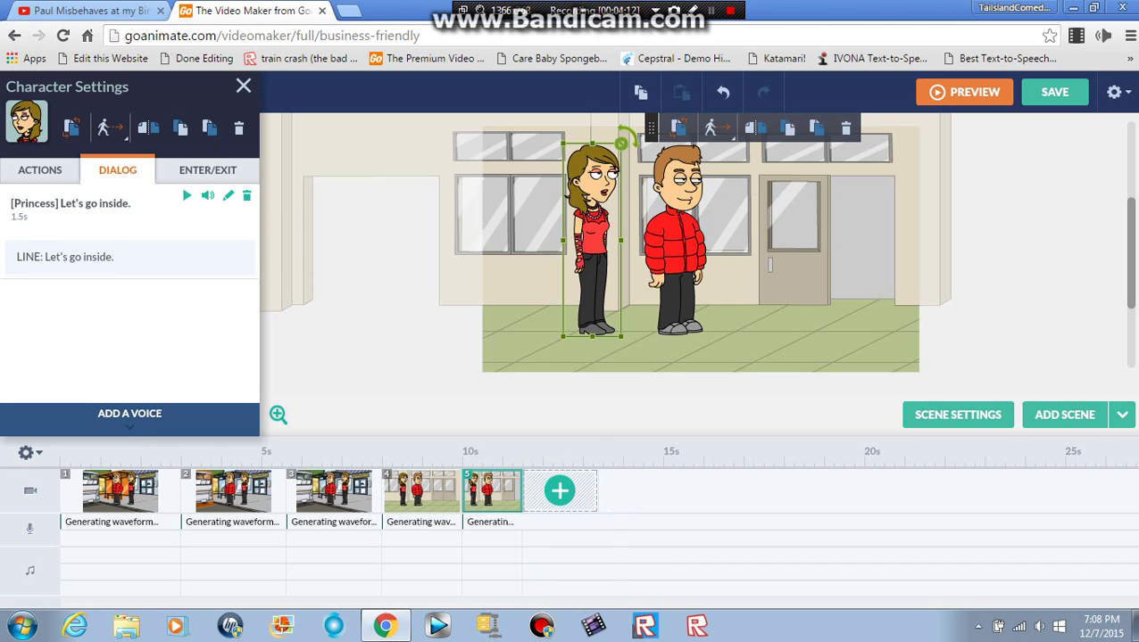
Add a sixth scene and replace its background with the Hallway that has blue windows
click(559, 491)
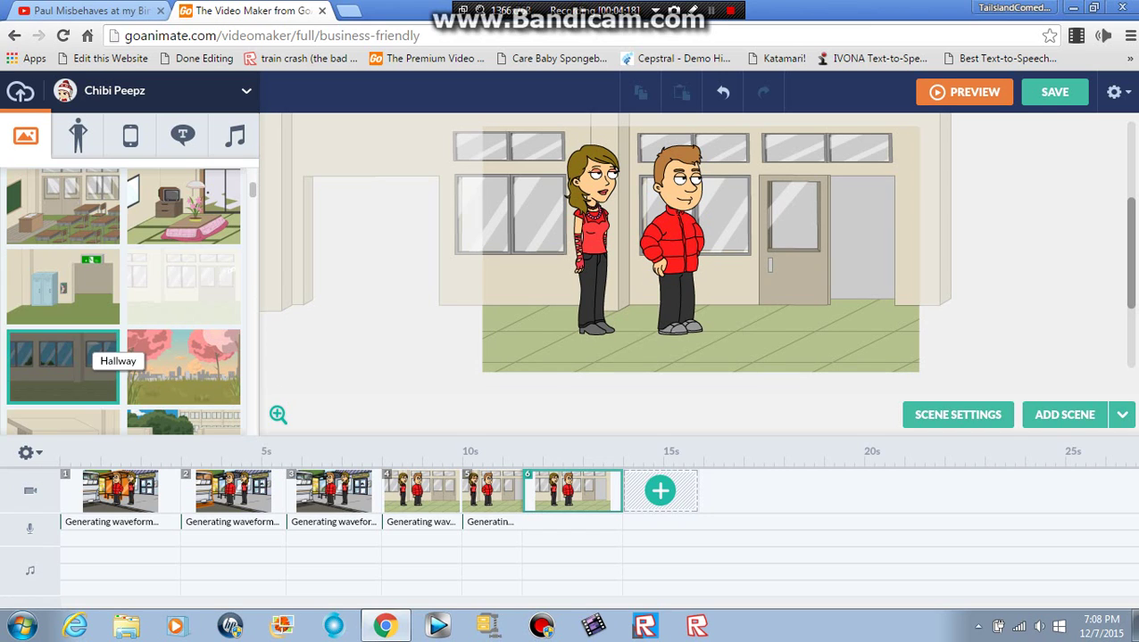
click(63, 366)
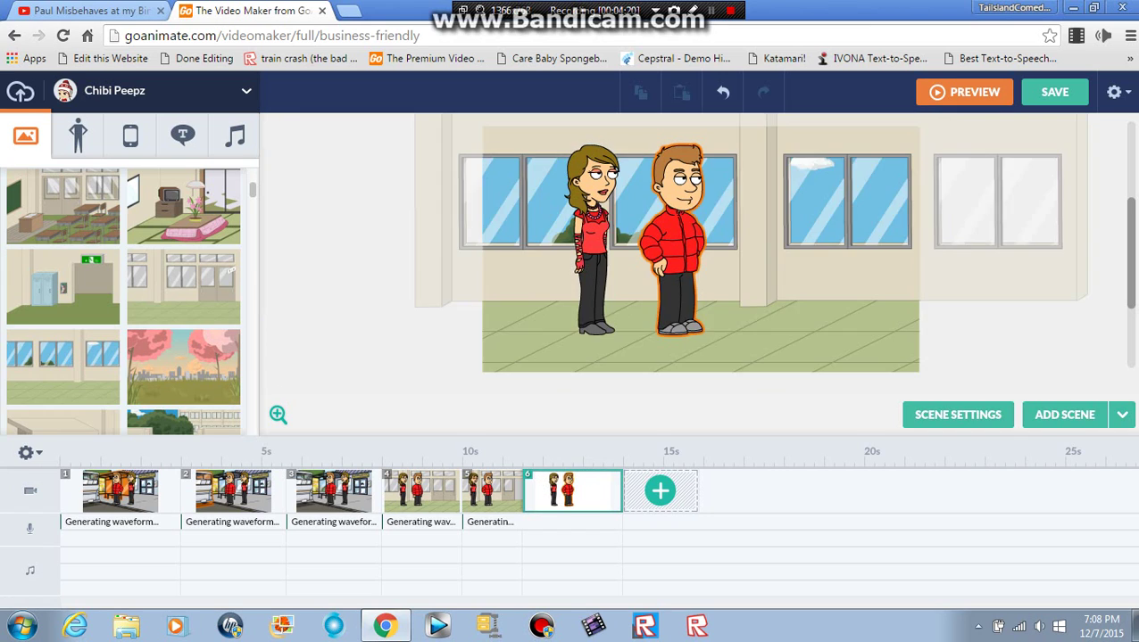
Generate the line "Okay, okay, where do we want to go next?" with the Zack voice and add it to the man in the sixth scene
click(675, 239)
click(117, 170)
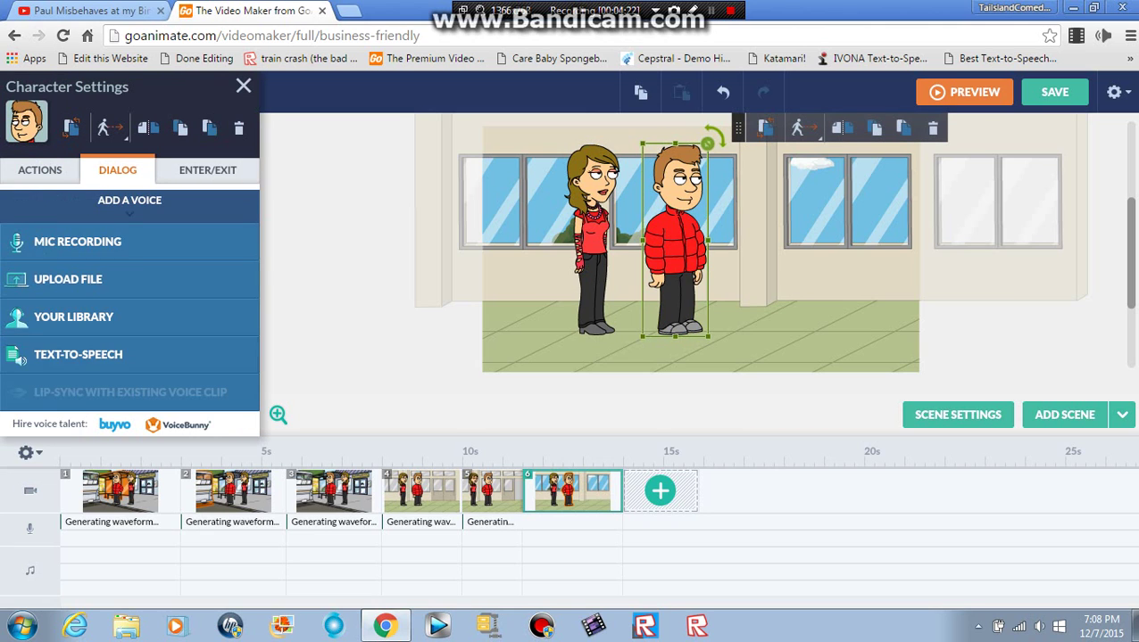
click(79, 355)
text(Okay, )
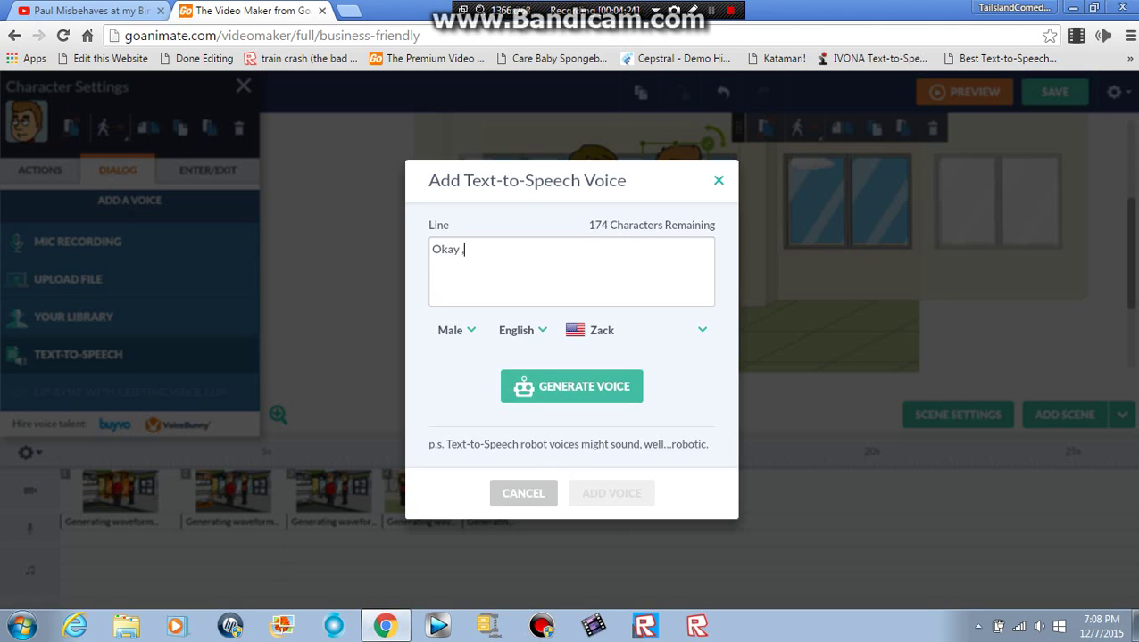
text(okay,)
text( whe)
key(BackSpace)
text(here do we want to go next?)
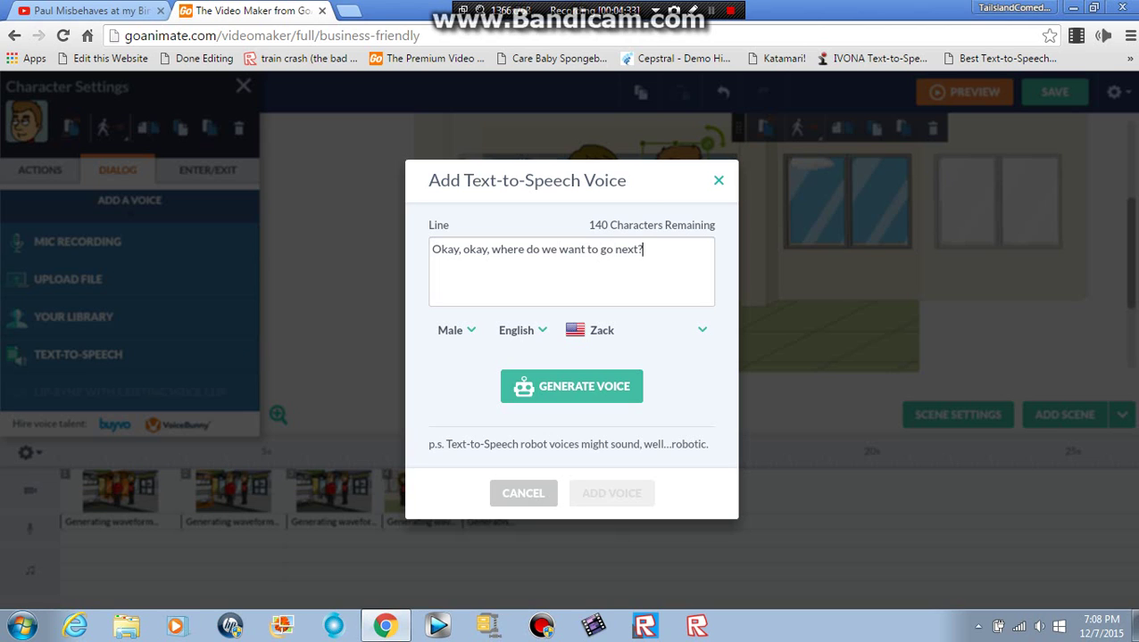
click(571, 387)
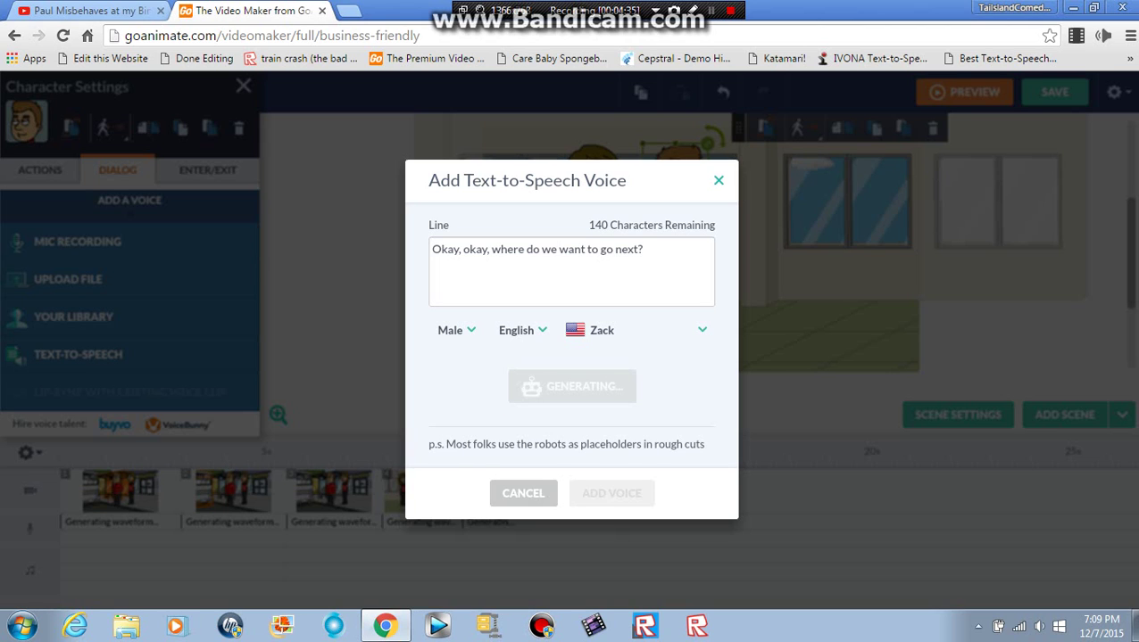
click(611, 494)
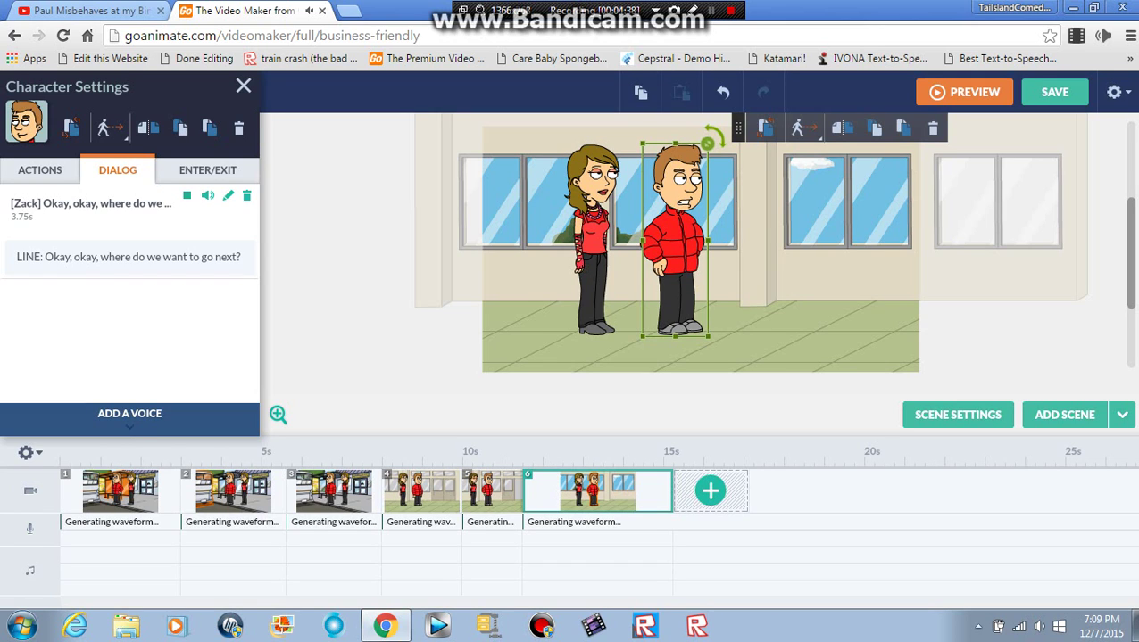
Add a seventh scene and give the woman the Princess-voice line "I think Claire's, because they have the world's bestest sales in this store, let's go!"
click(710, 491)
click(591, 241)
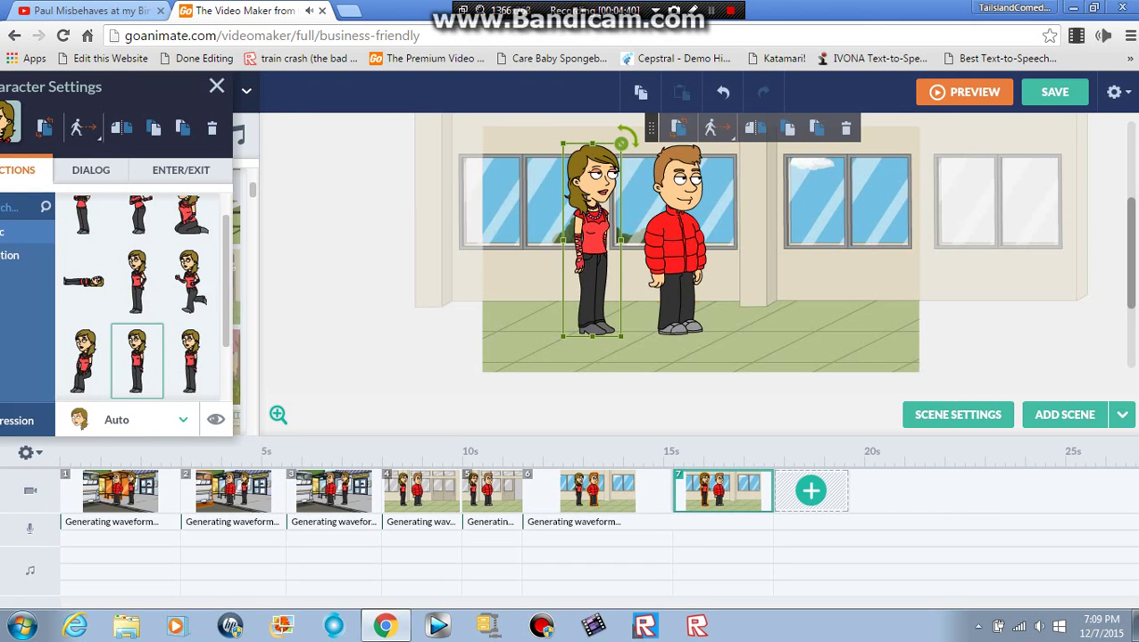
click(117, 170)
click(79, 354)
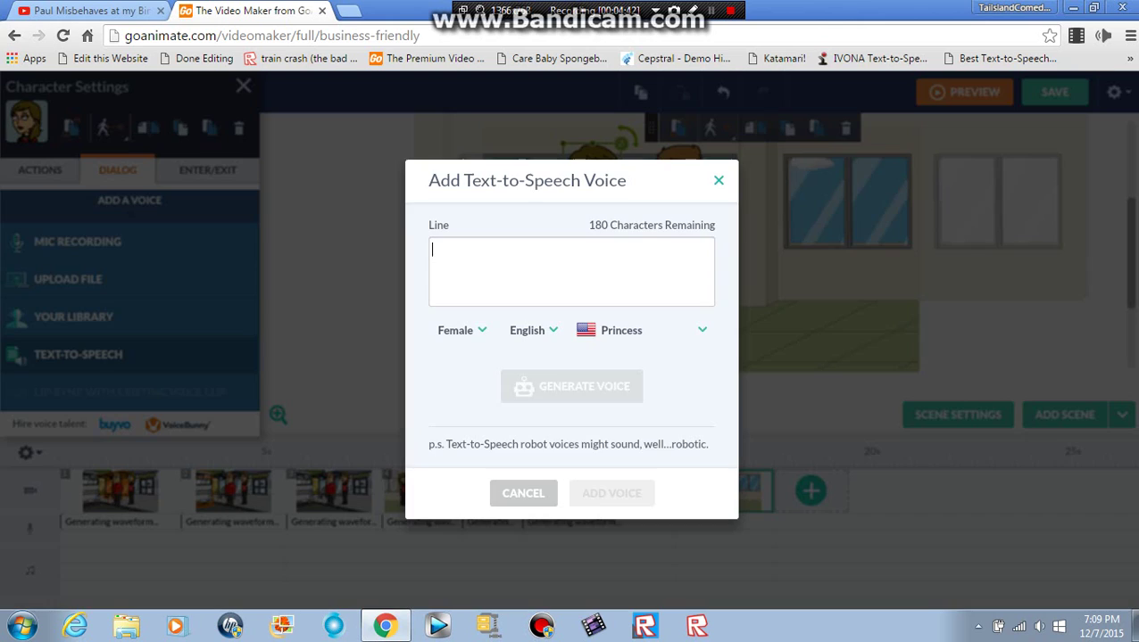
text(I think Claire's)
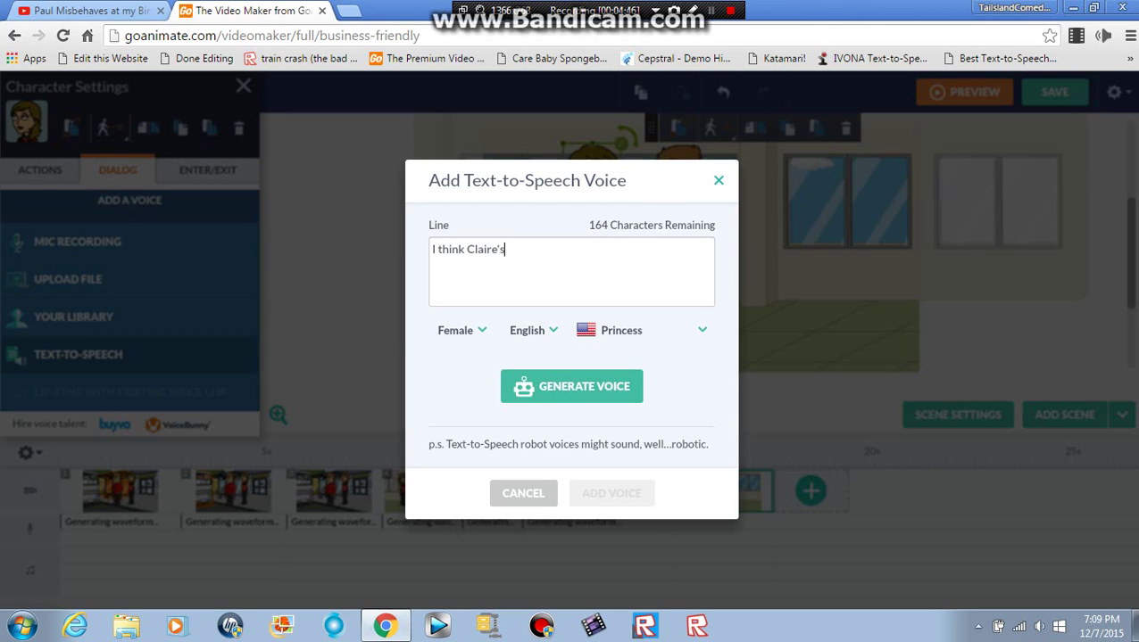
text(, because they have )
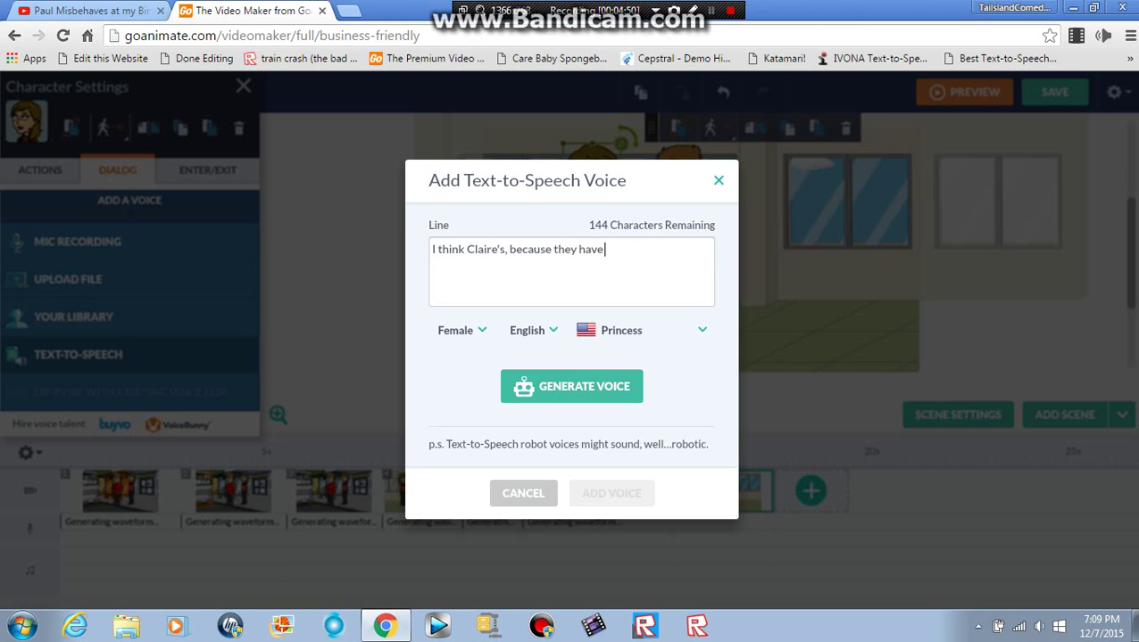
text(the eworld's g)
key(BackSpace)
text(bestest s)
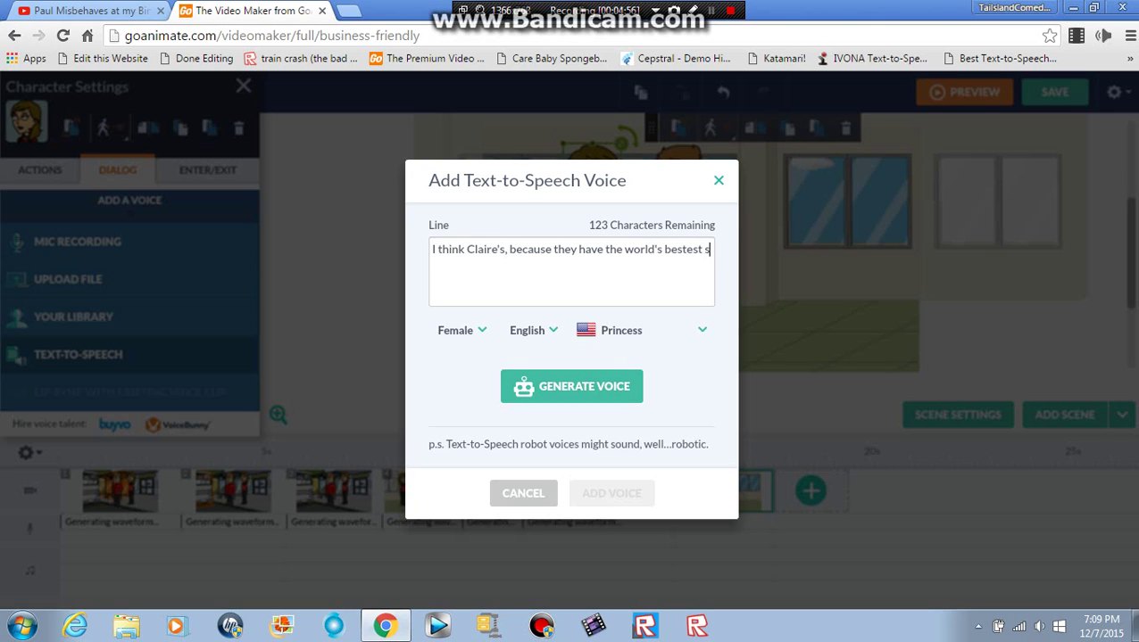
text(ales in this store, let's go!)
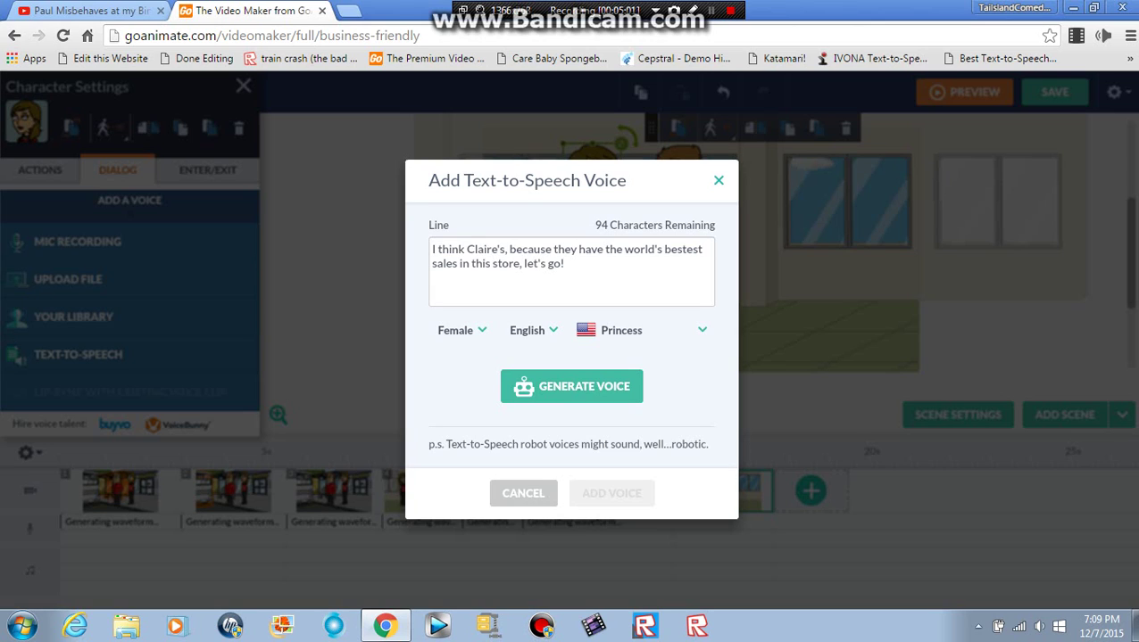
key(Return)
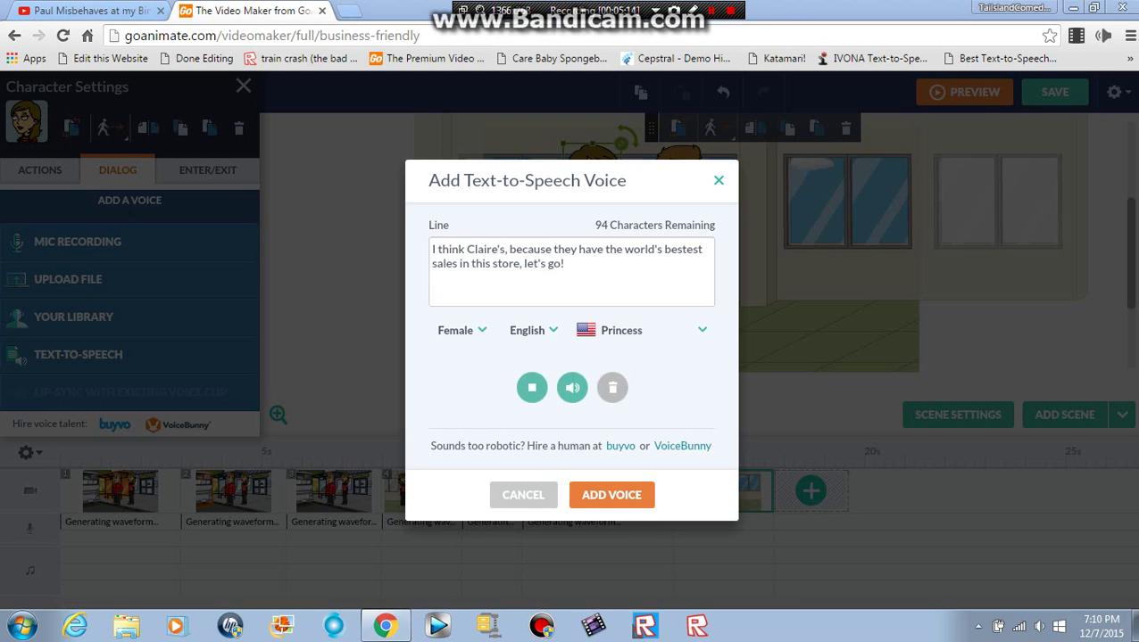
click(611, 494)
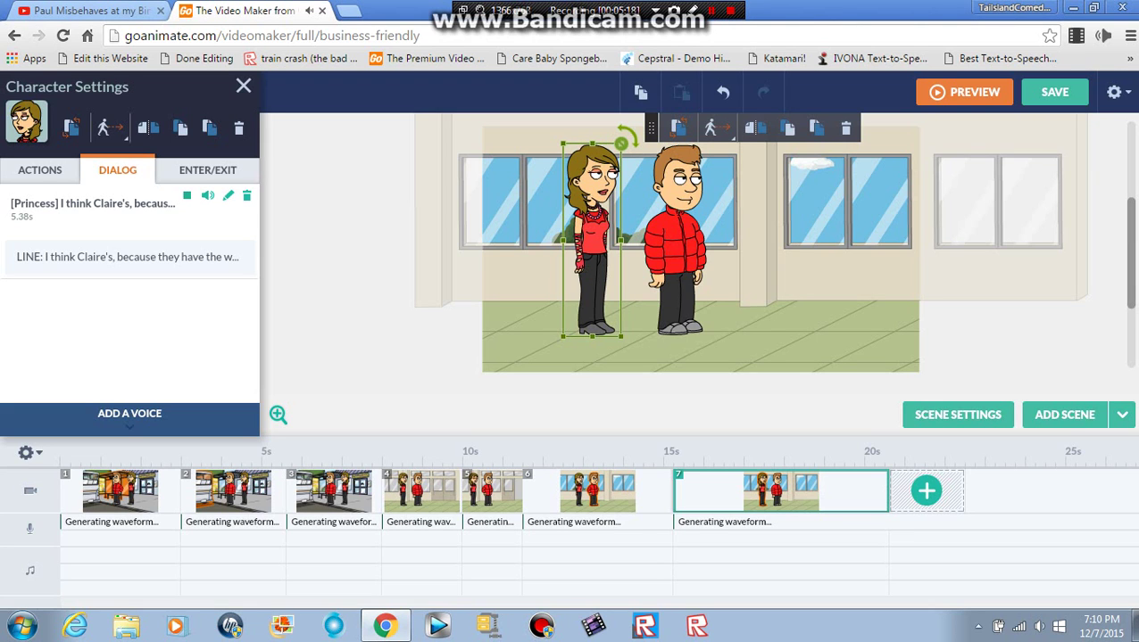
Add an eighth scene and replace its background with the outdoor Cafe
click(927, 491)
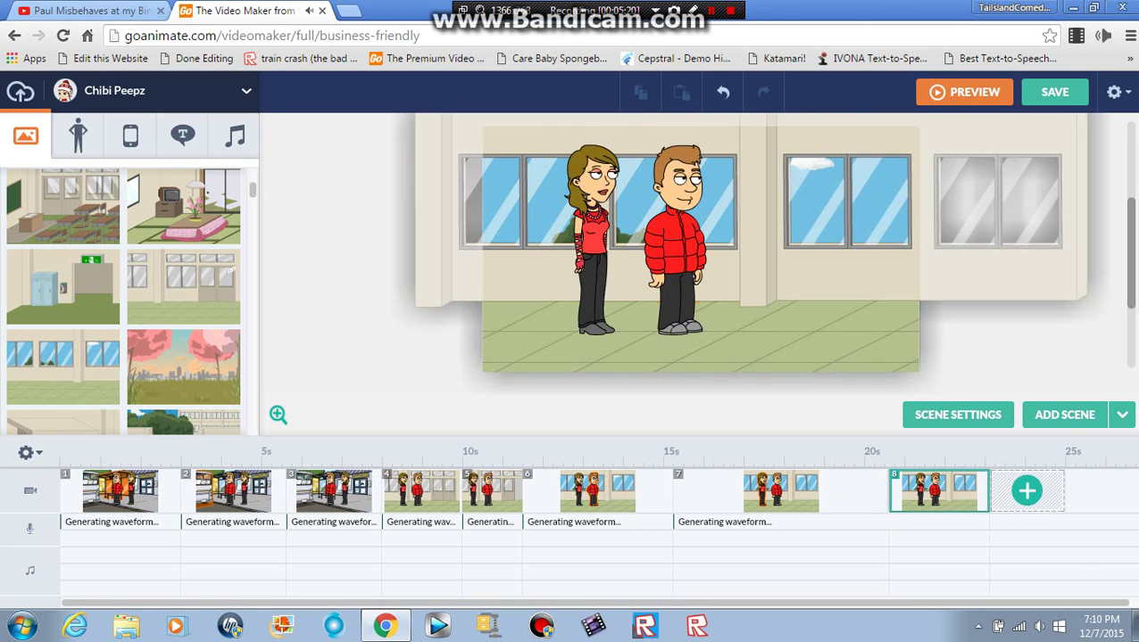
scroll(125, 303, down, 5)
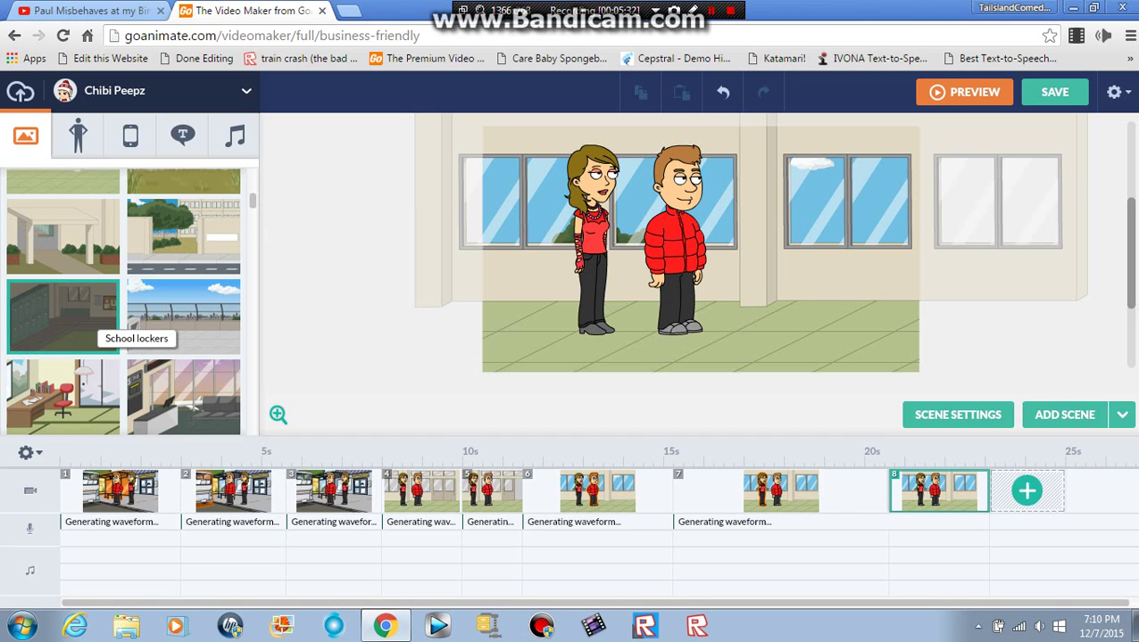
scroll(98, 321, down, 5)
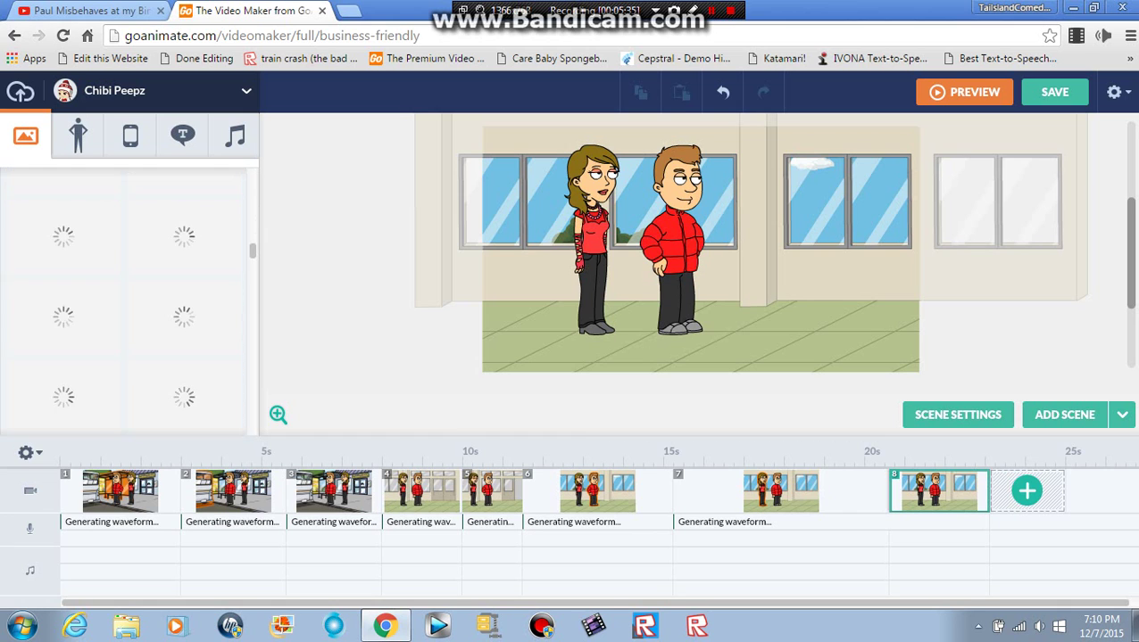
scroll(98, 322, down, 2)
scroll(98, 321, down, 2)
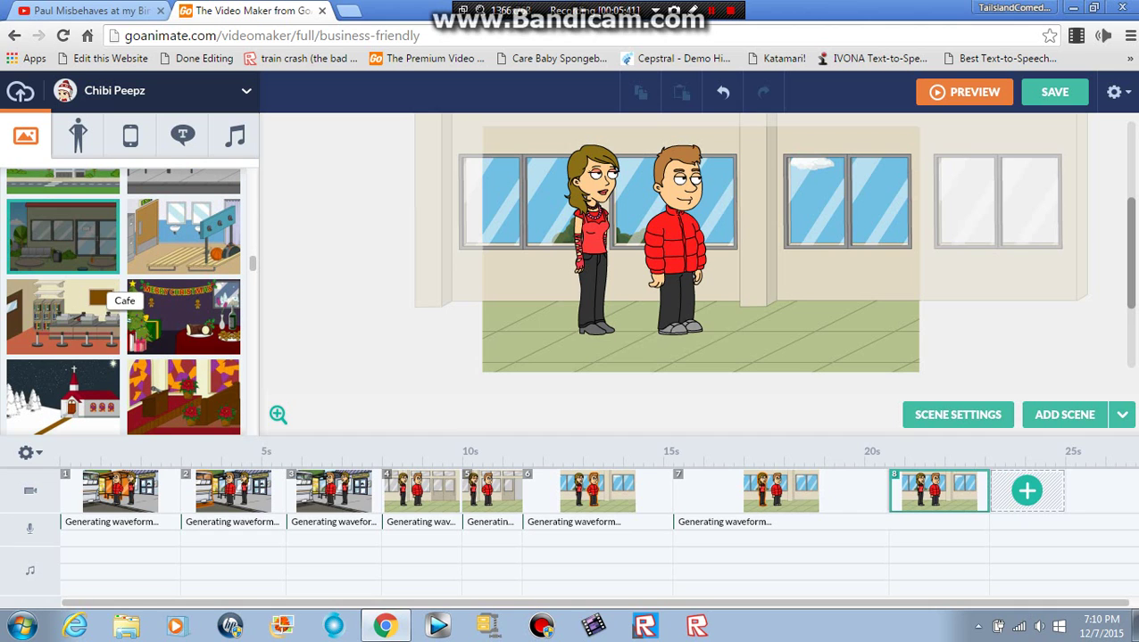
click(98, 264)
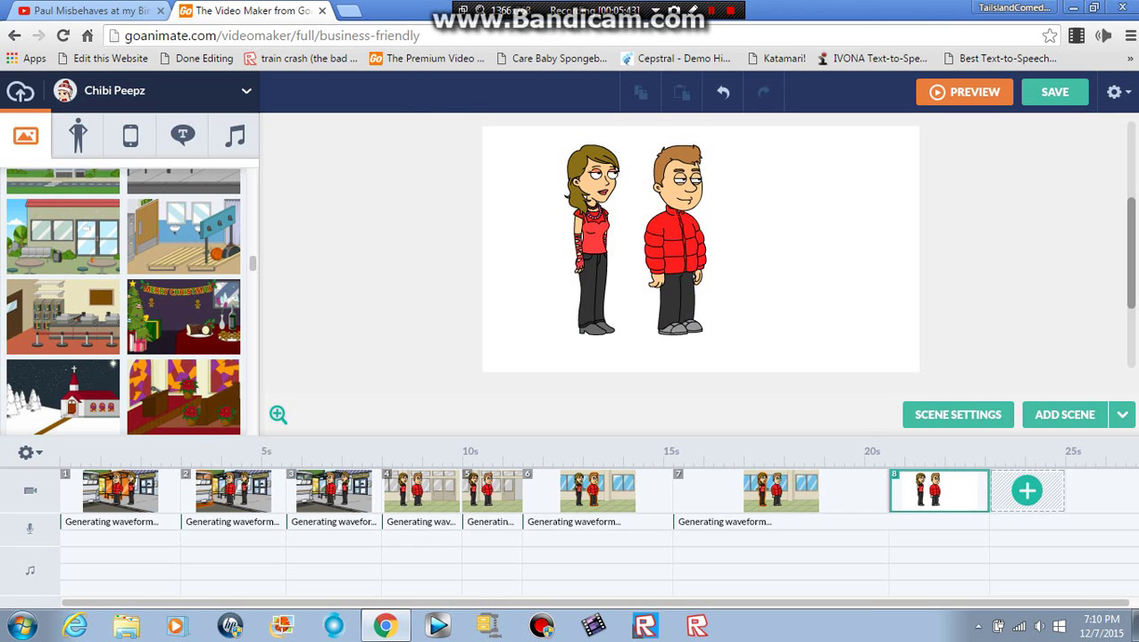
Generate the line "I am getting hungry, let's go to Scanburger." with the Zack voice and add it to the man in the eighth scene
click(674, 240)
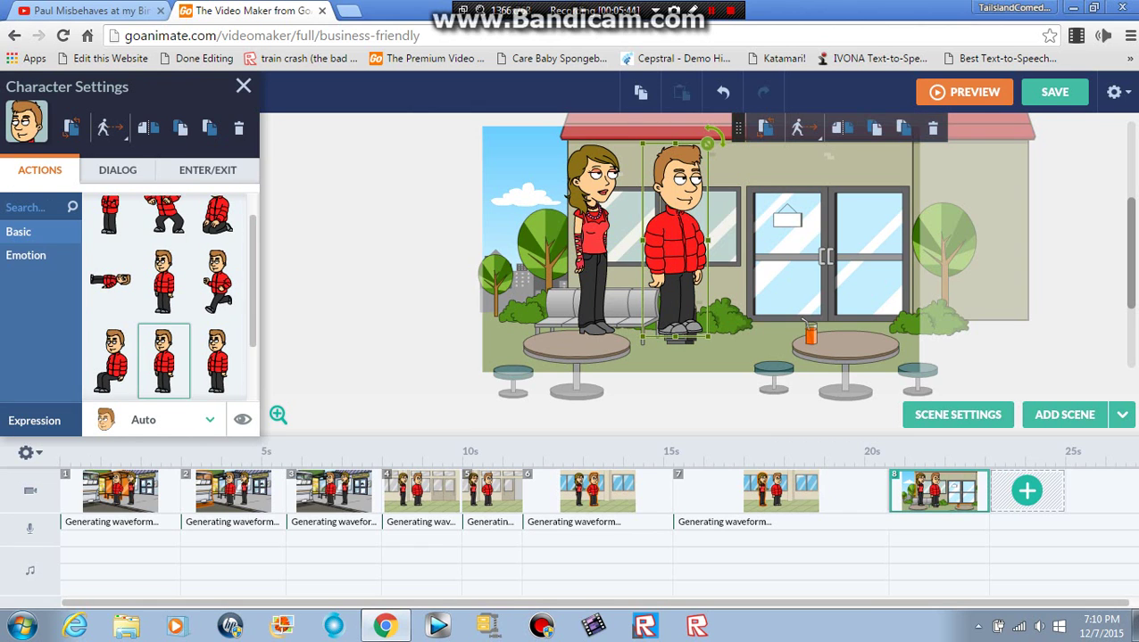
click(117, 169)
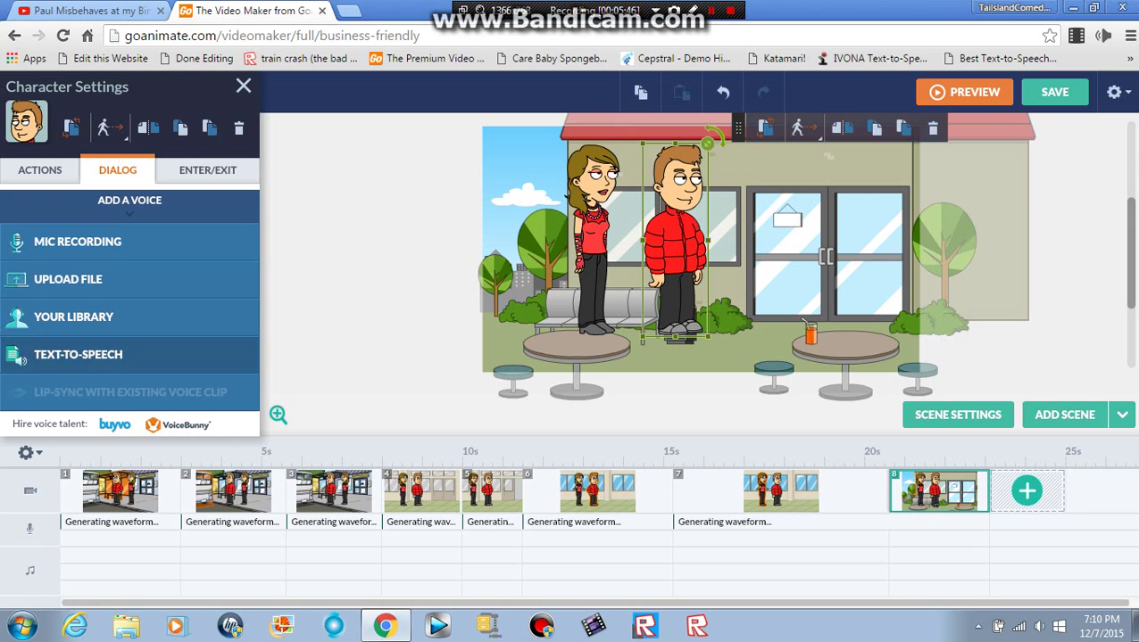
click(78, 355)
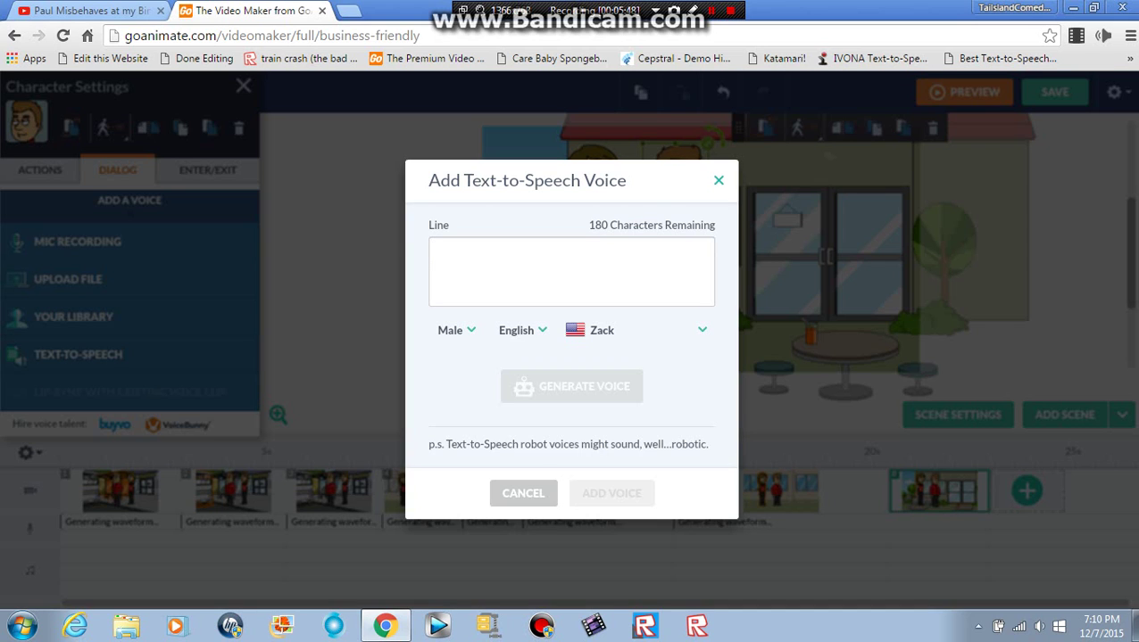
text(I )
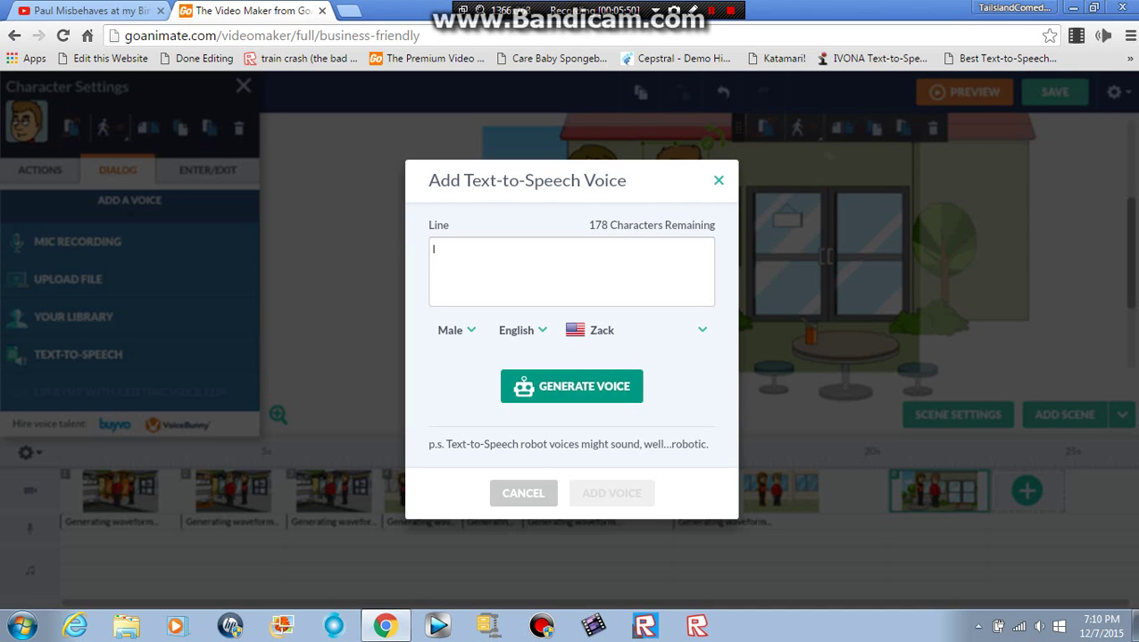
text(am getting hungry, let's)
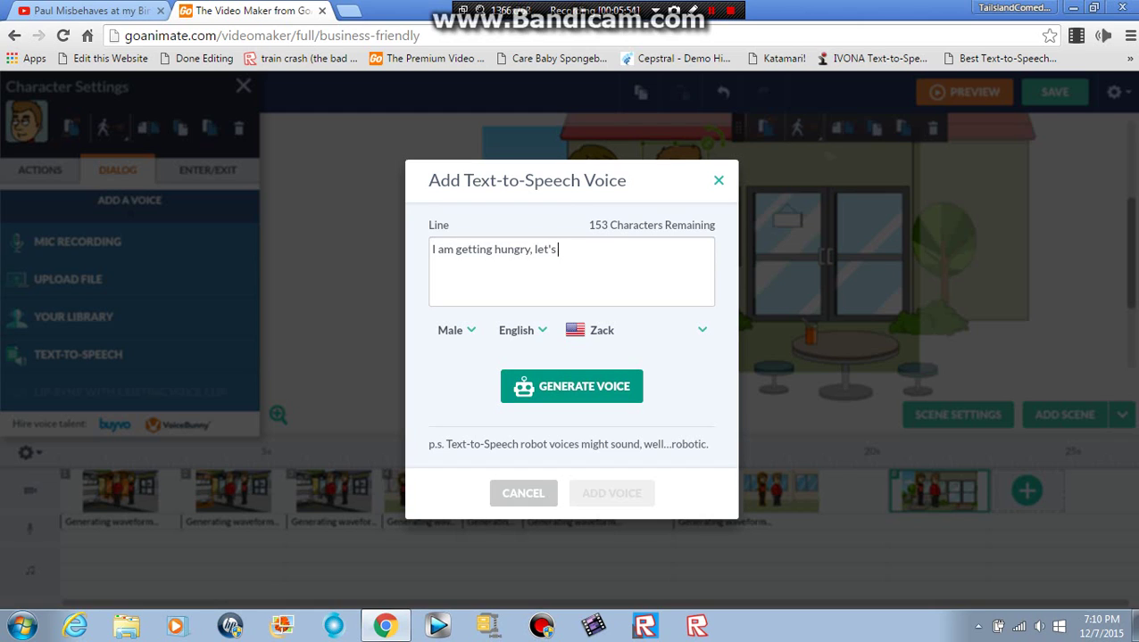
text( go to Scanburger)
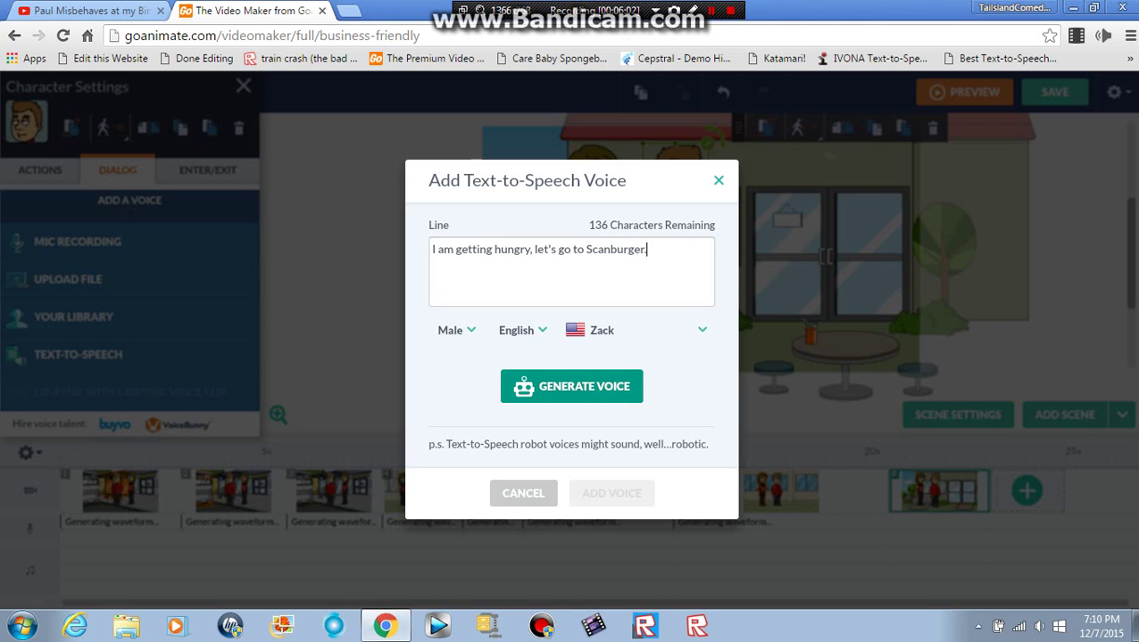
text(.)
click(571, 387)
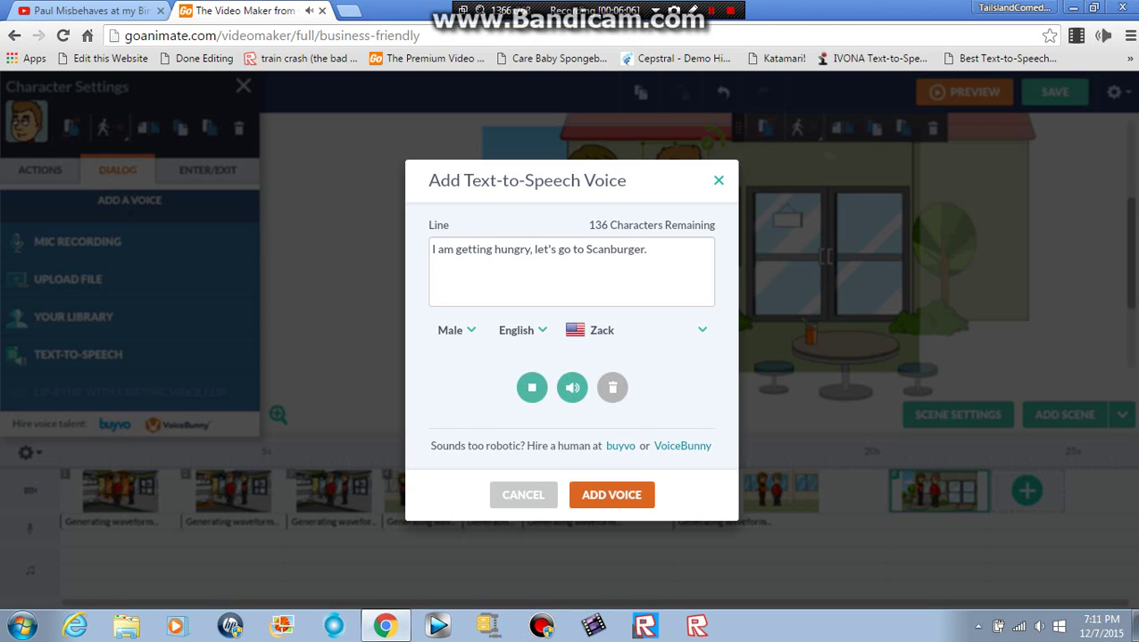
click(611, 494)
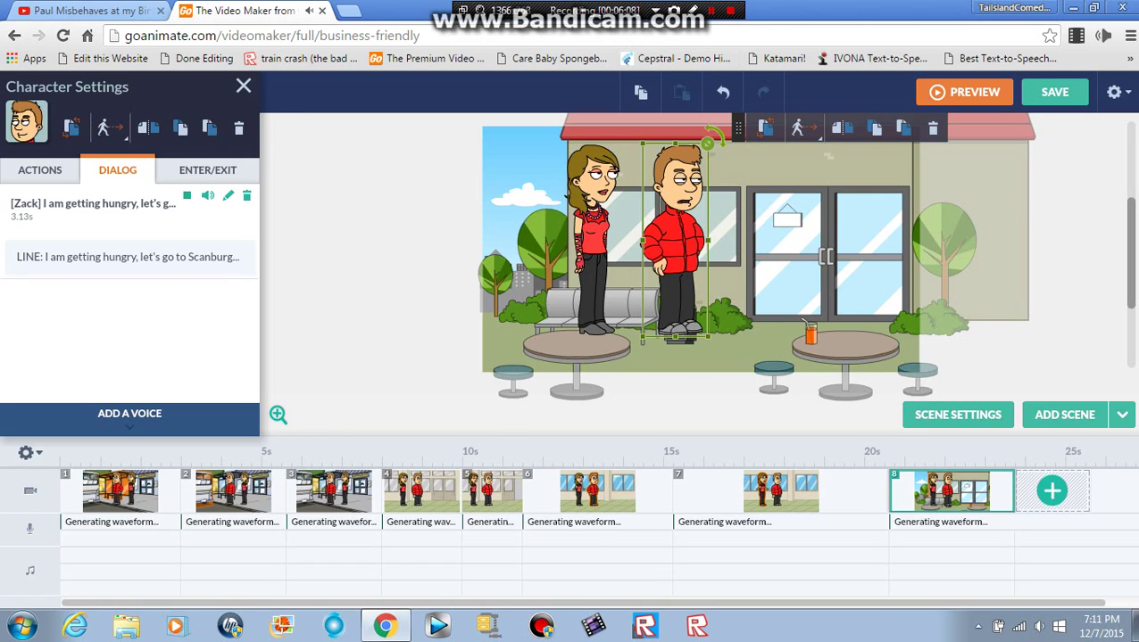
Add the uploaded Scan Burger logo download.jpg to the eighth scene, shrunk and placed on the wall above the cafe doors
key(shift+F12)
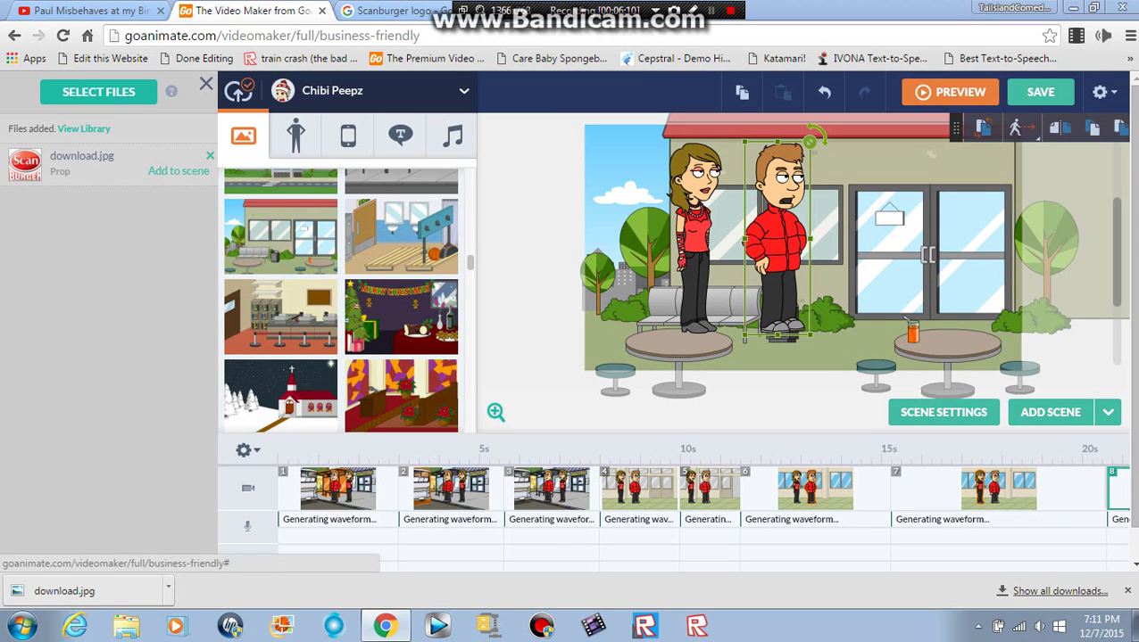
click(179, 171)
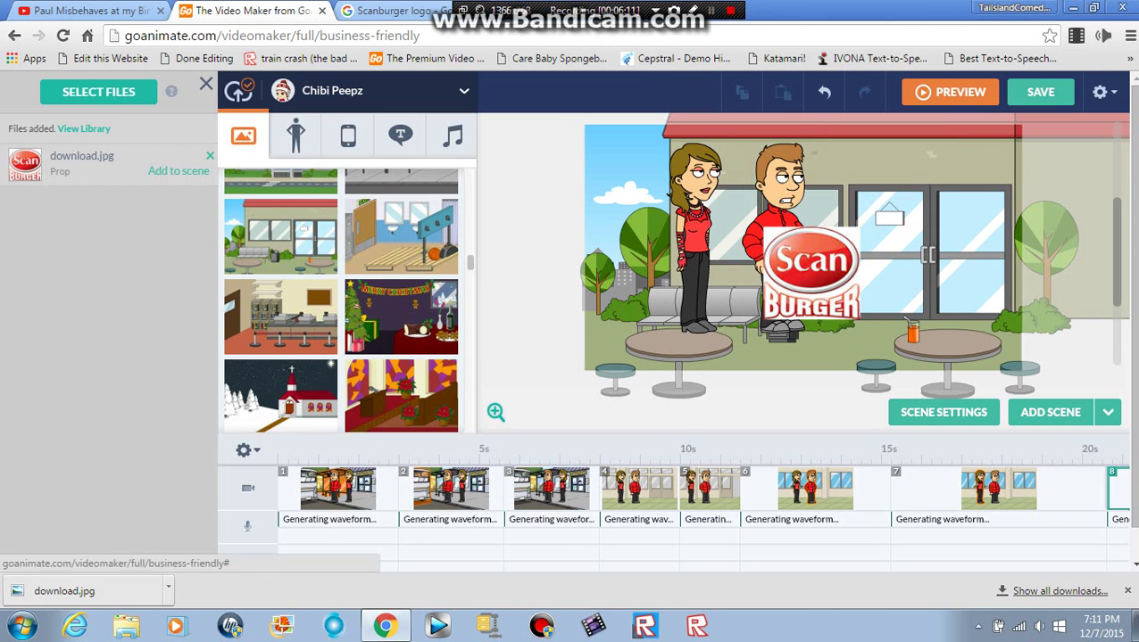
drag(811, 272, 921, 154)
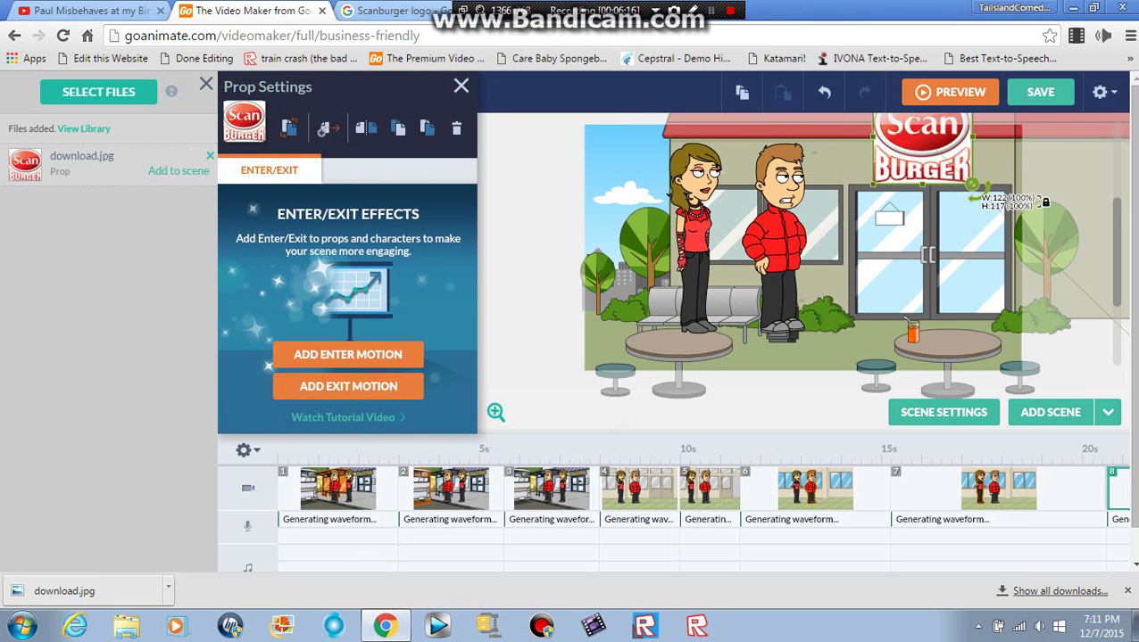
drag(974, 187, 921, 157)
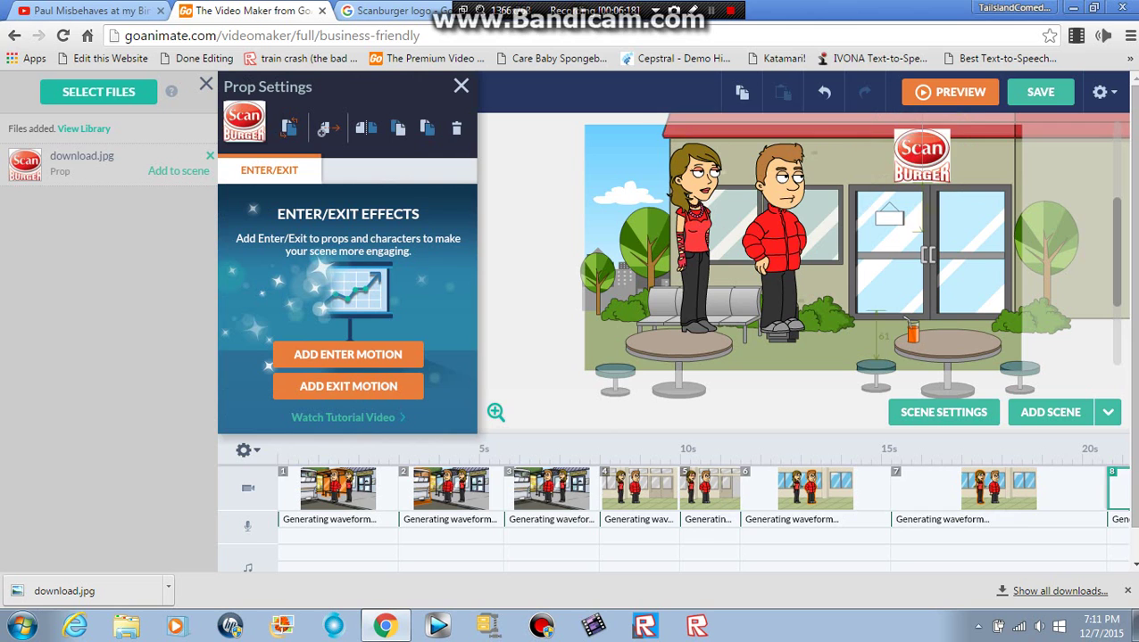
click(923, 158)
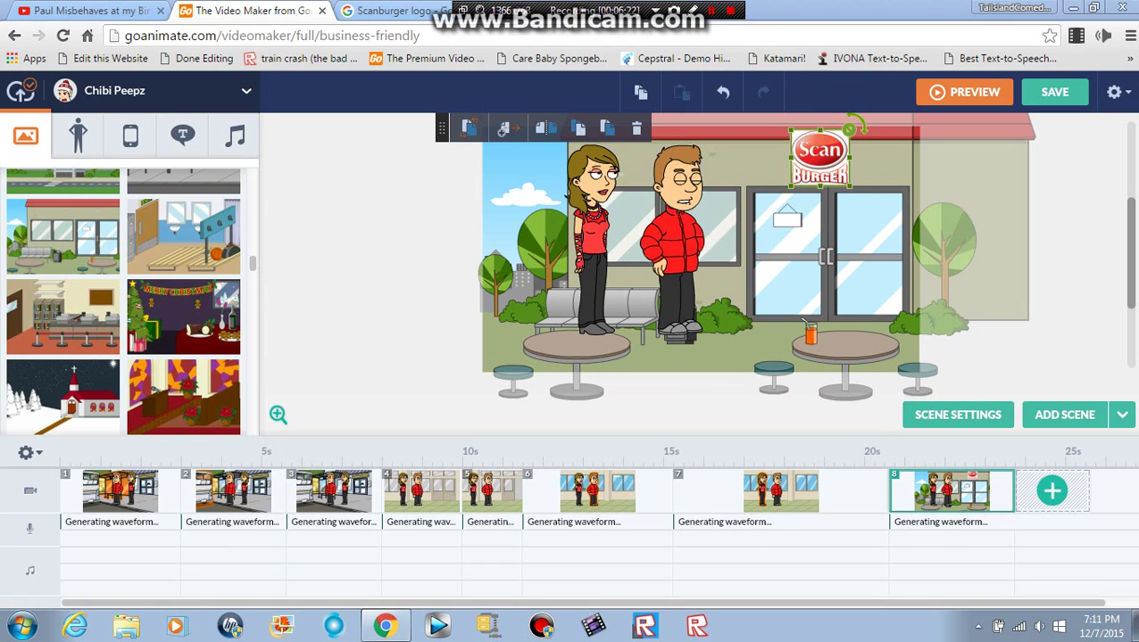
Add a ninth scene and replace its background with the red fast-food restaurant interior with the hamburger menu board
click(1051, 491)
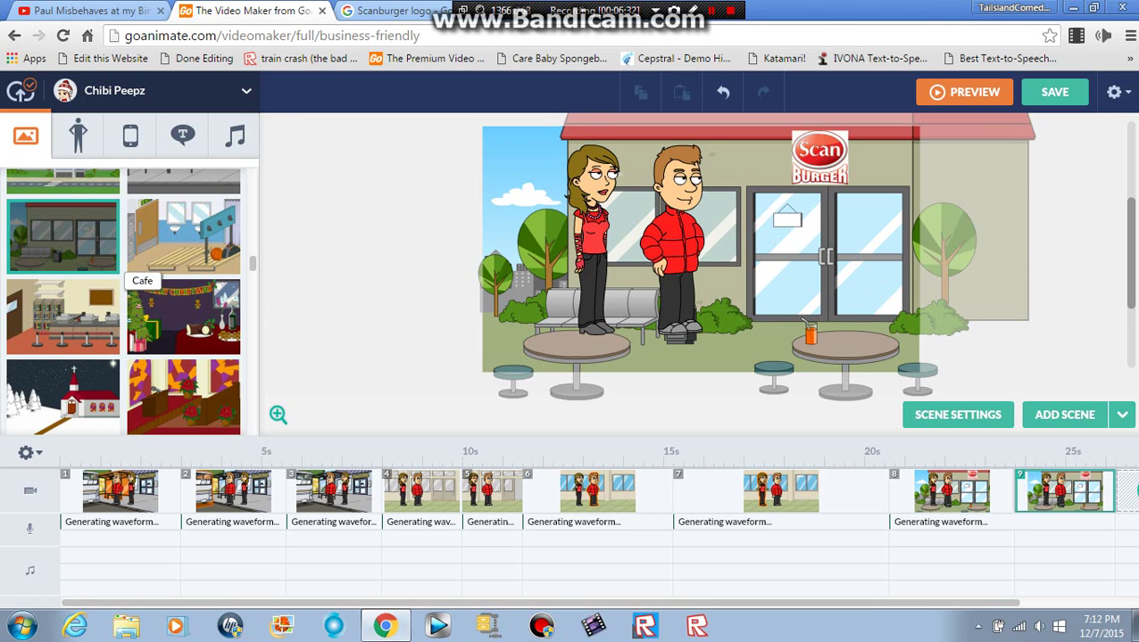
scroll(143, 272, down, 2)
scroll(143, 272, down, 4)
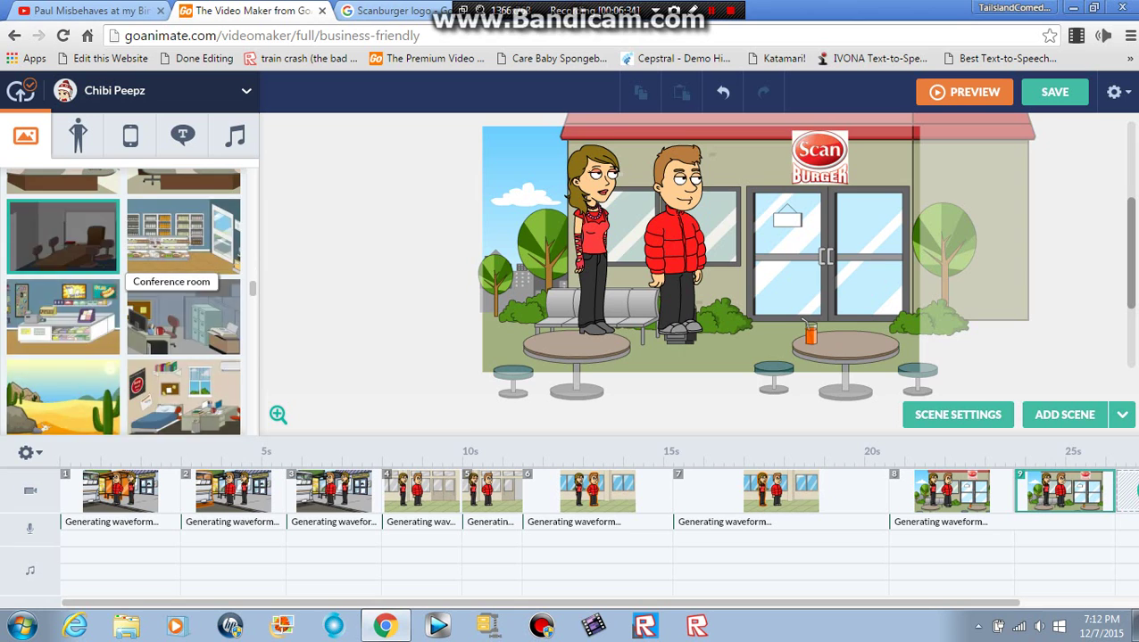
click(209, 320)
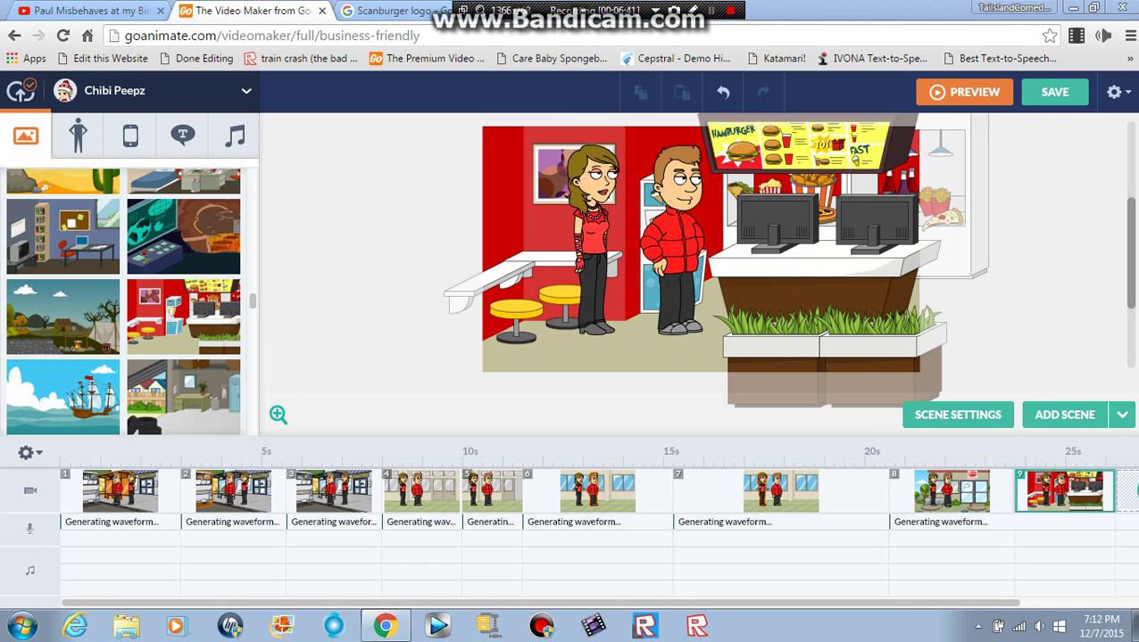
Add the custom character with orange-red pigtails as cashier, send her behind the counter and raise her slightly behind the monitors
click(77, 139)
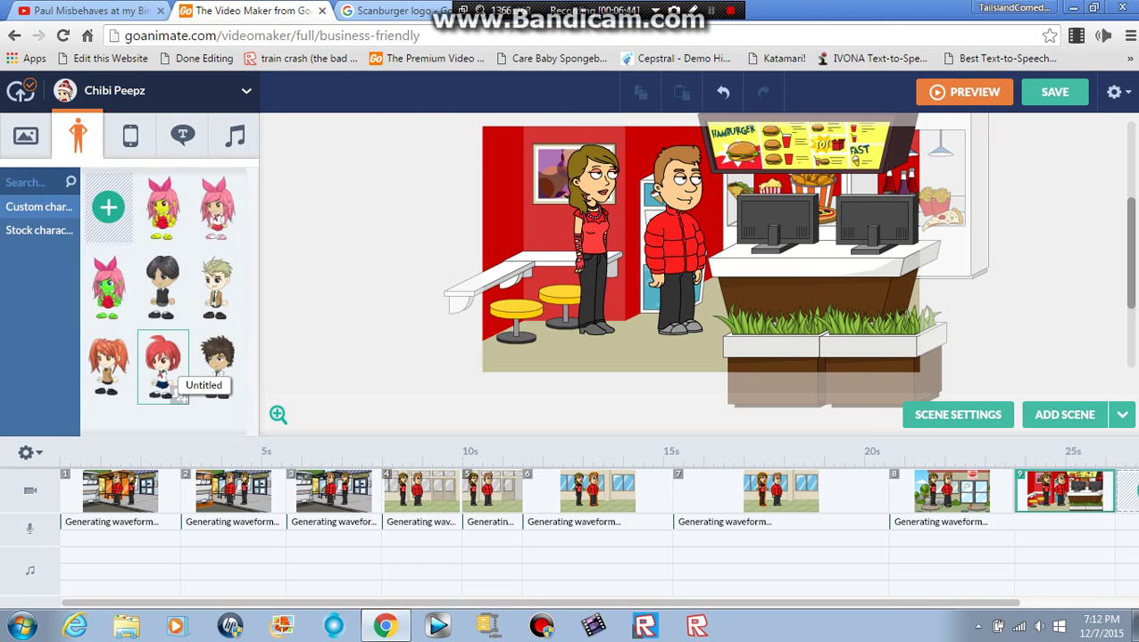
drag(111, 364, 798, 260)
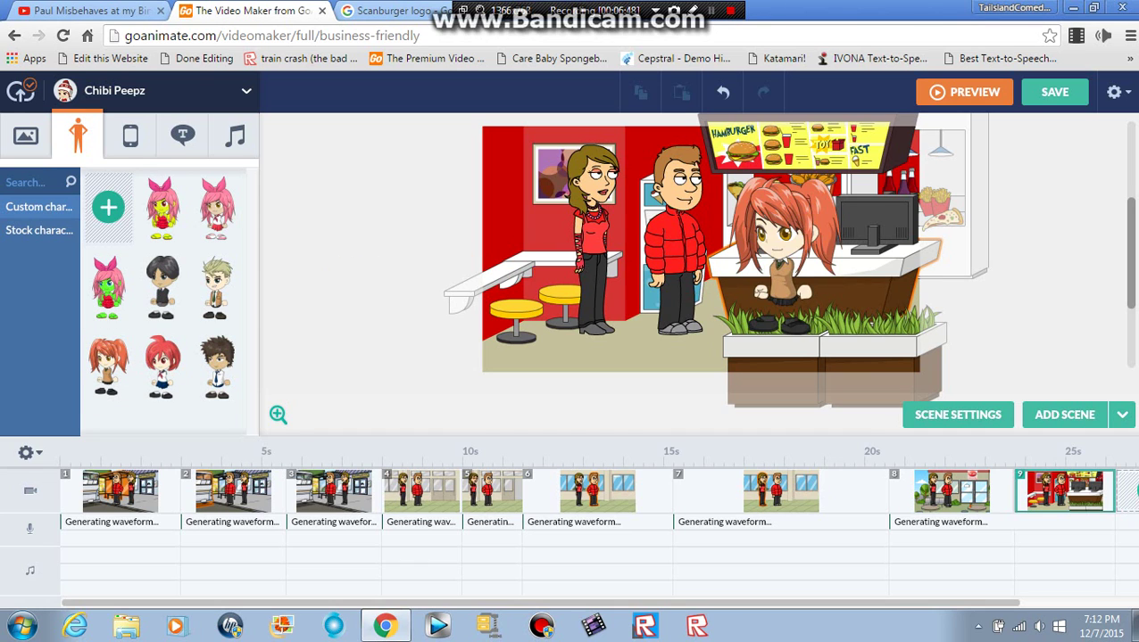
click(783, 254)
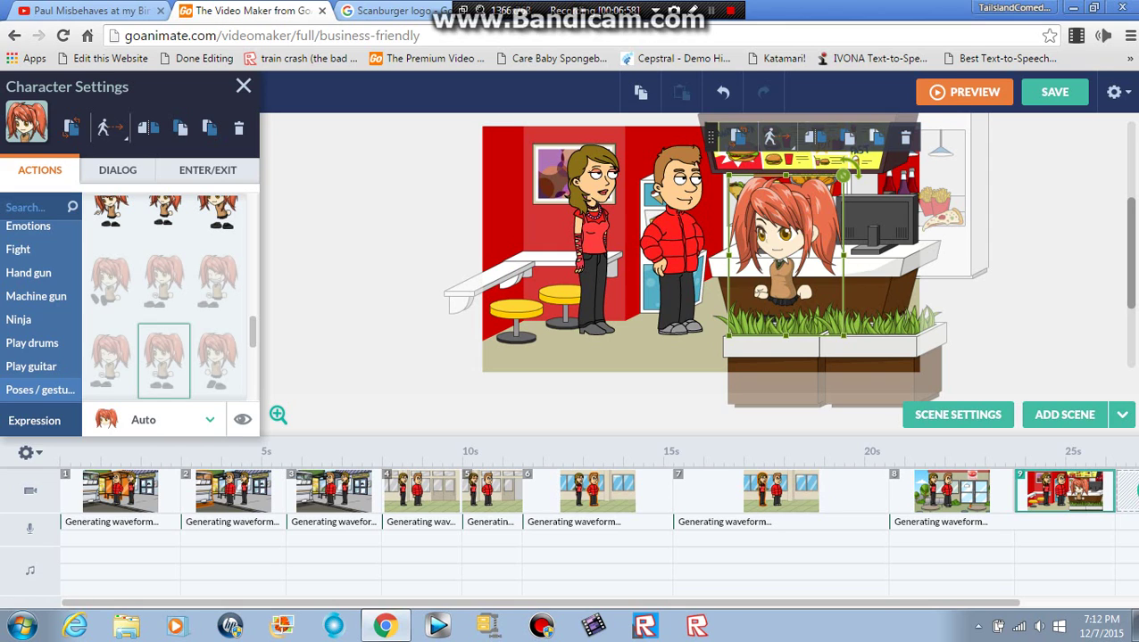
key(ctrl+bracketleft)
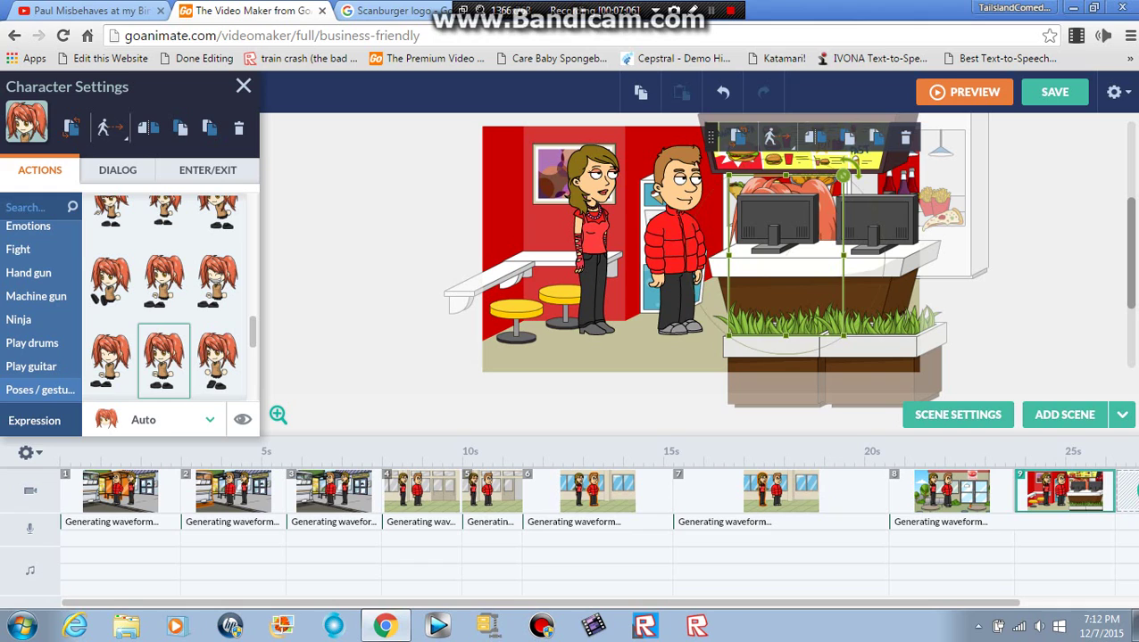
drag(785, 187, 785, 156)
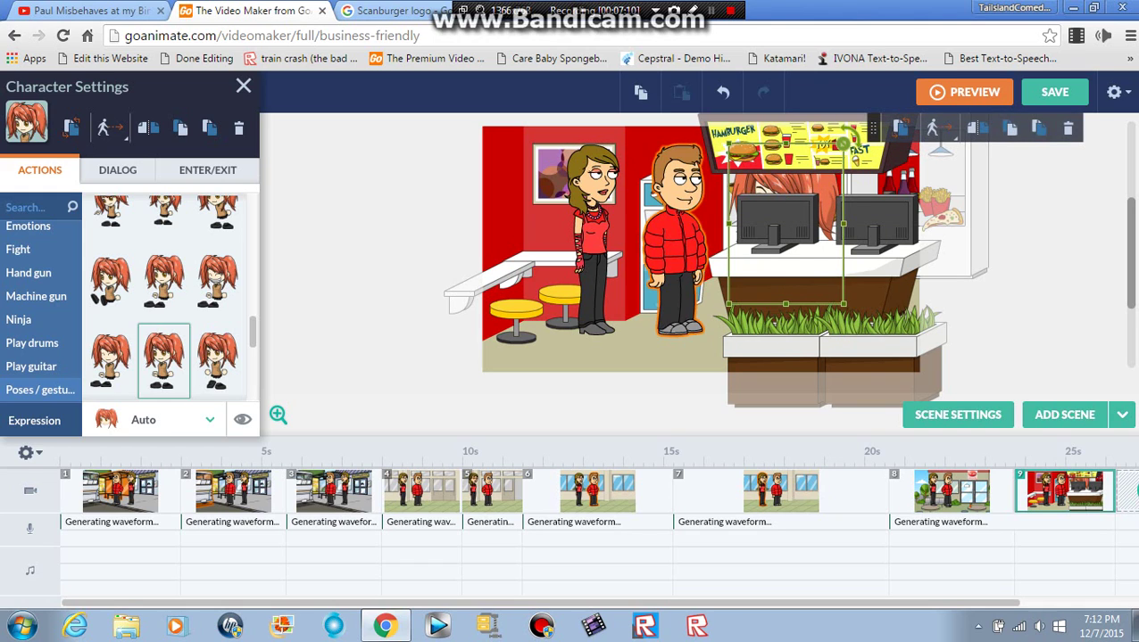
Start a text-to-speech line for the cashier in the ninth scene and choose the female English voice Kalya
click(117, 170)
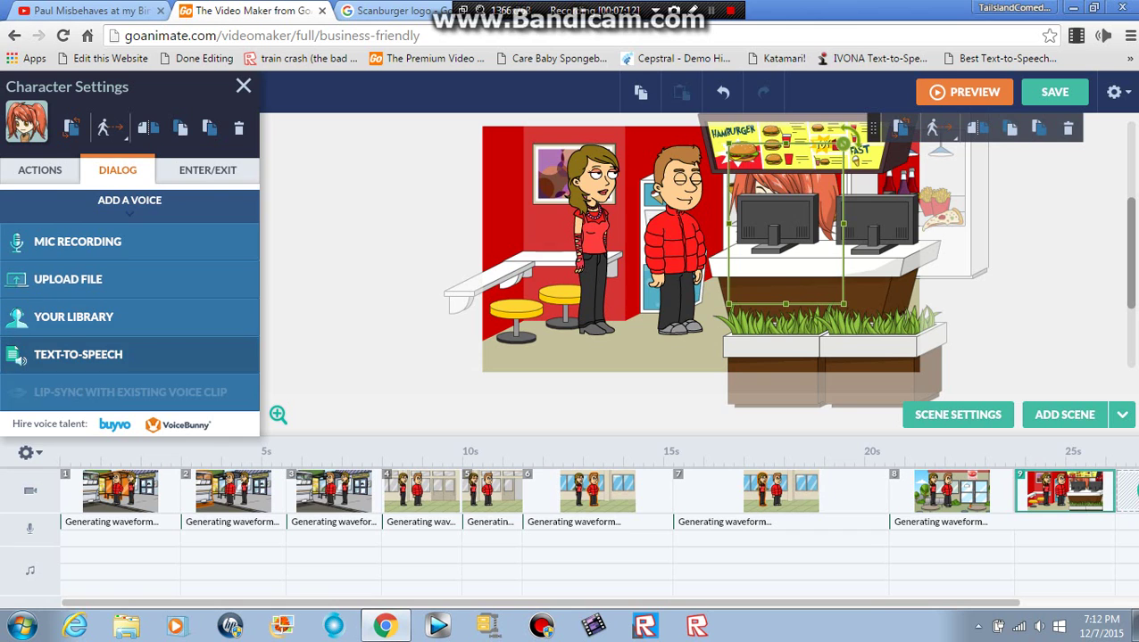
click(78, 354)
click(453, 331)
click(452, 384)
click(642, 330)
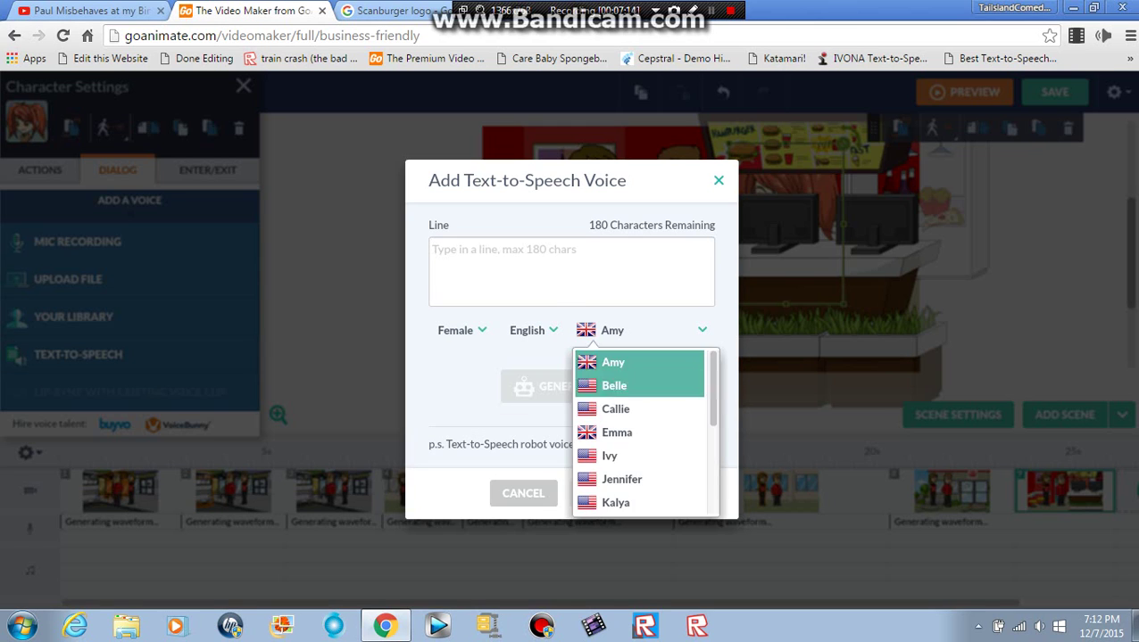
scroll(638, 407, down, 3)
scroll(638, 407, up, 1)
click(625, 386)
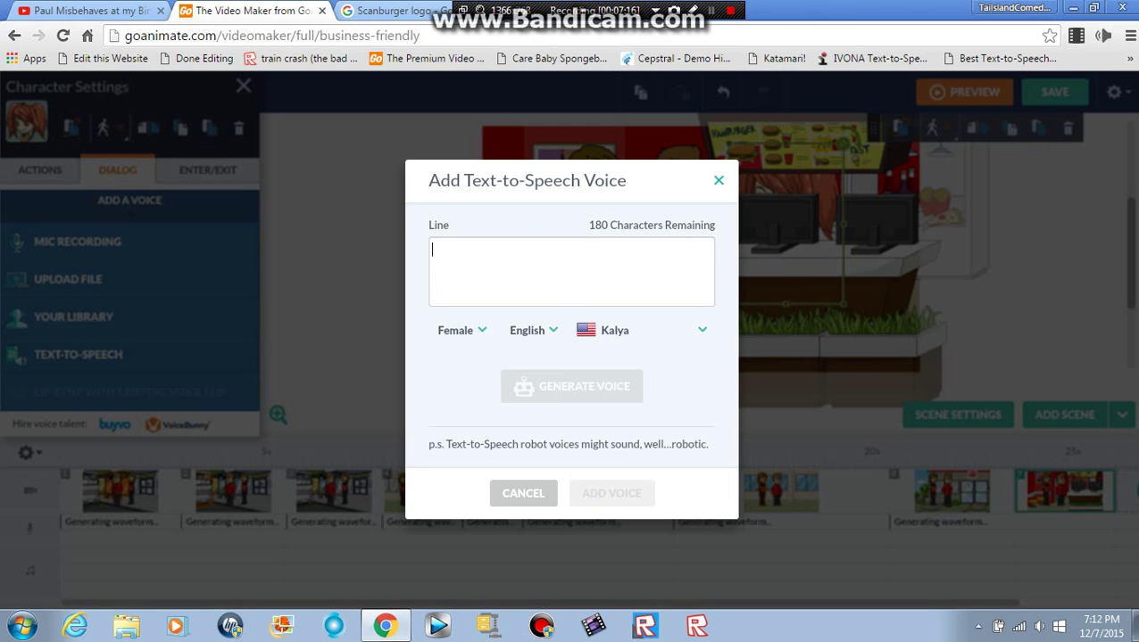
Generate the line "Hi! Welcome to Scanburger! How may I help you?" and add it to the cashier
text(Ho)
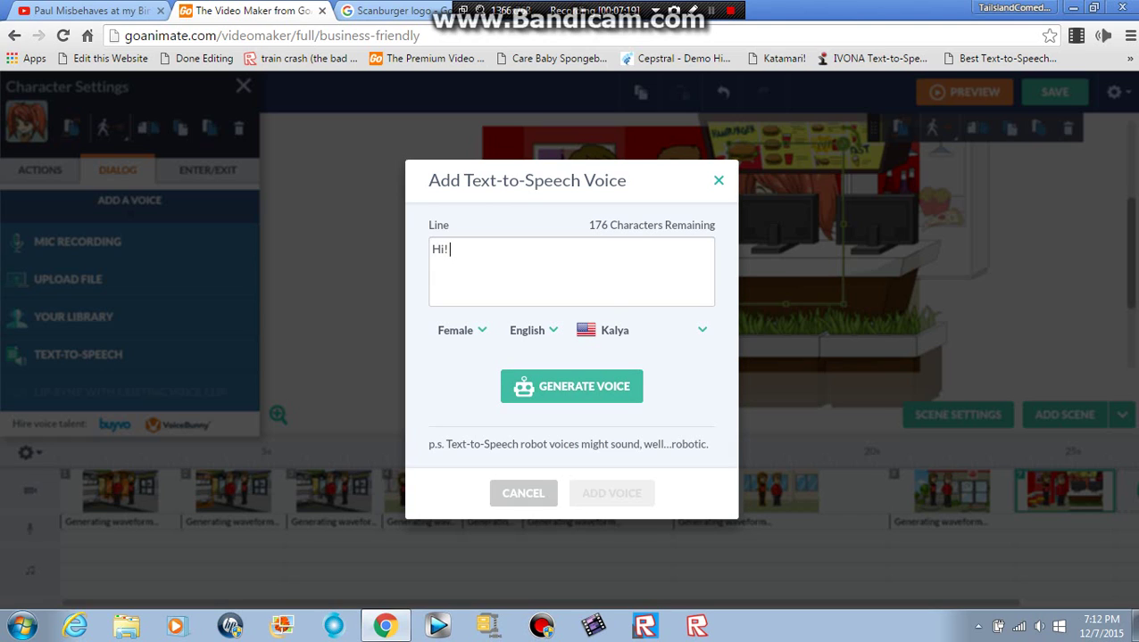
text(! Welcome to Sa)
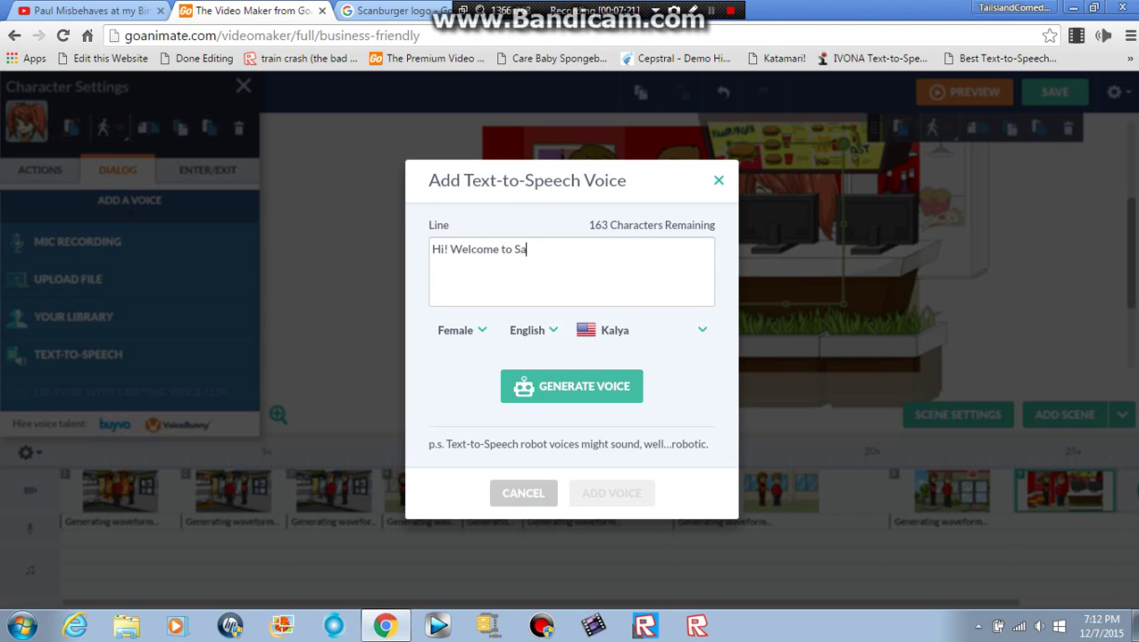
key(BackSpace)
text(canburger!)
text(How may)
text( I he)
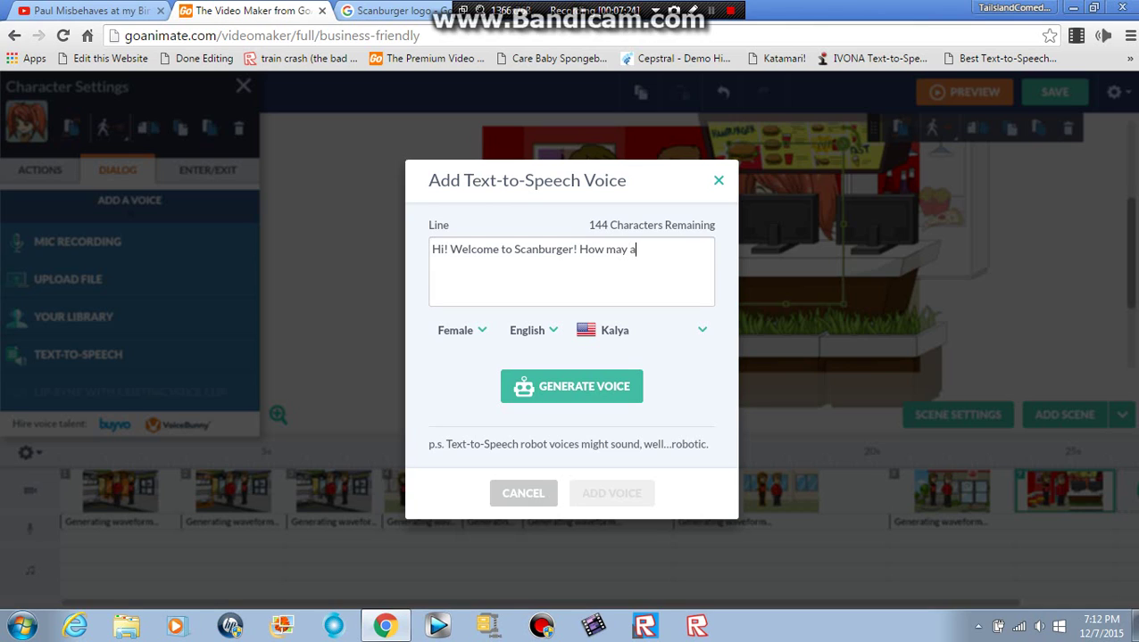
text(lp you?)
click(571, 386)
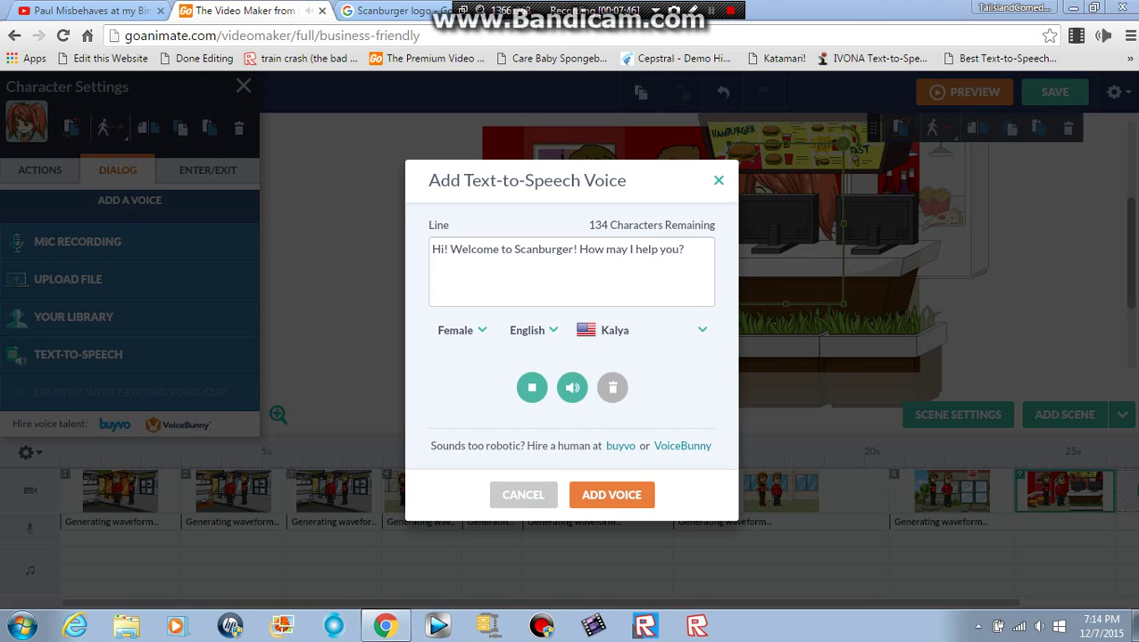
click(611, 495)
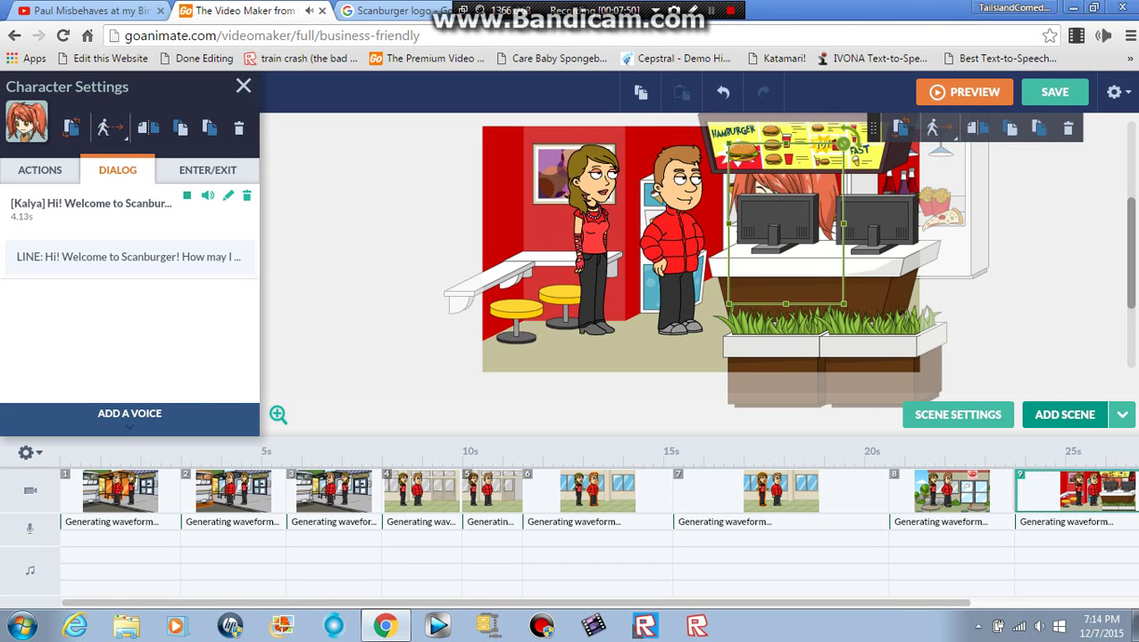
Add a tenth scene and give the man the Zack line "I would like a Fat Cat Cheeseburger with Loaded Fries and a Diet Coke."
click(1064, 414)
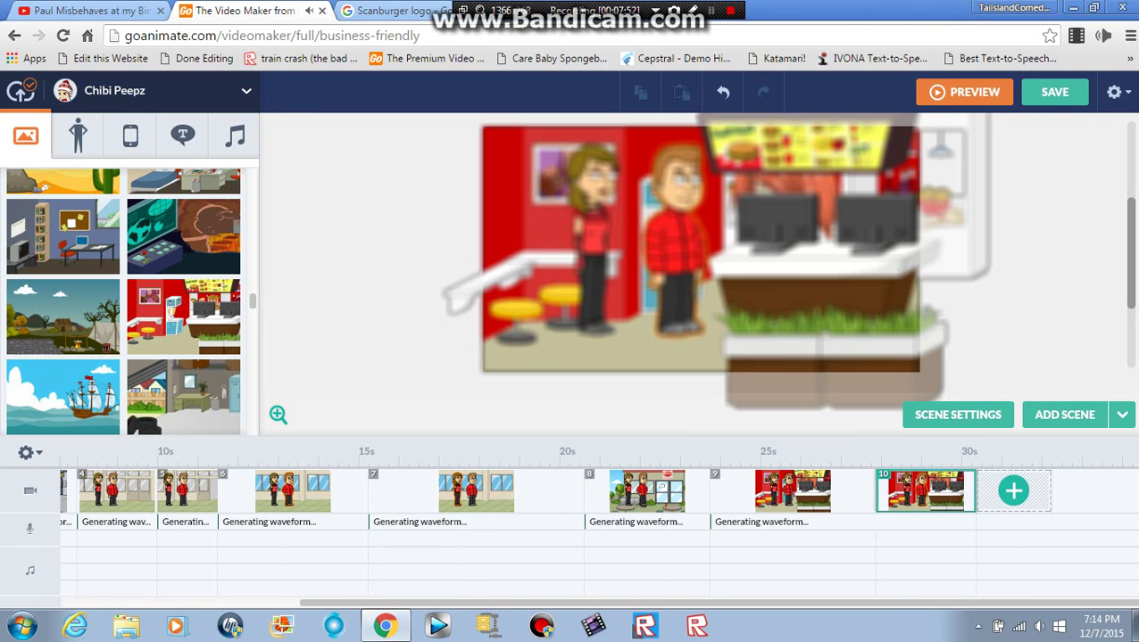
click(676, 241)
click(117, 169)
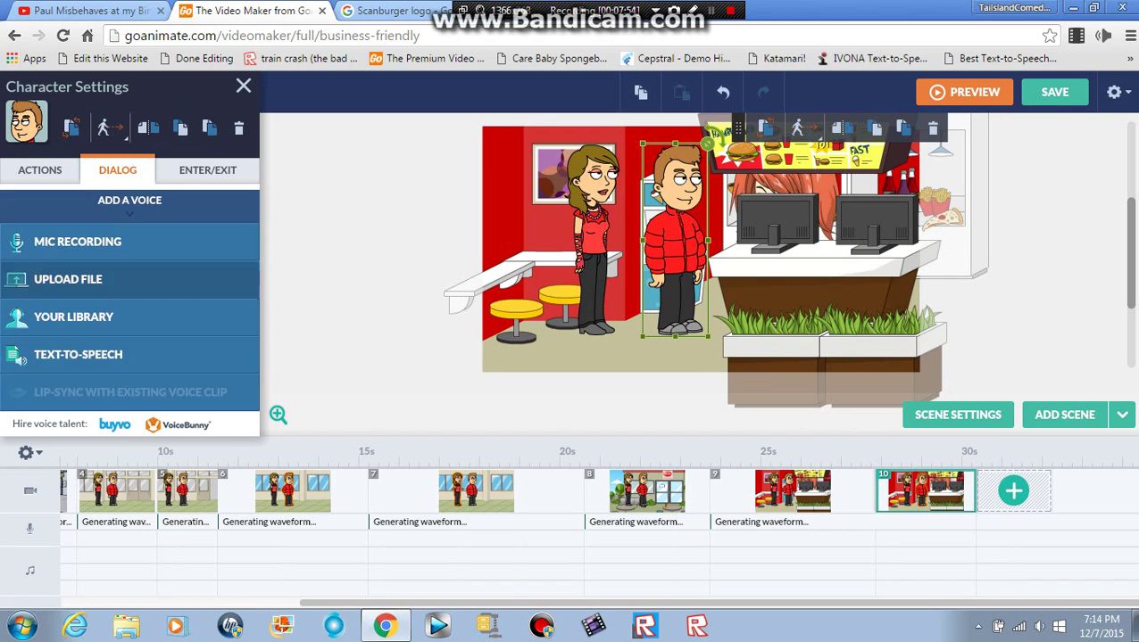
click(78, 354)
text(I)
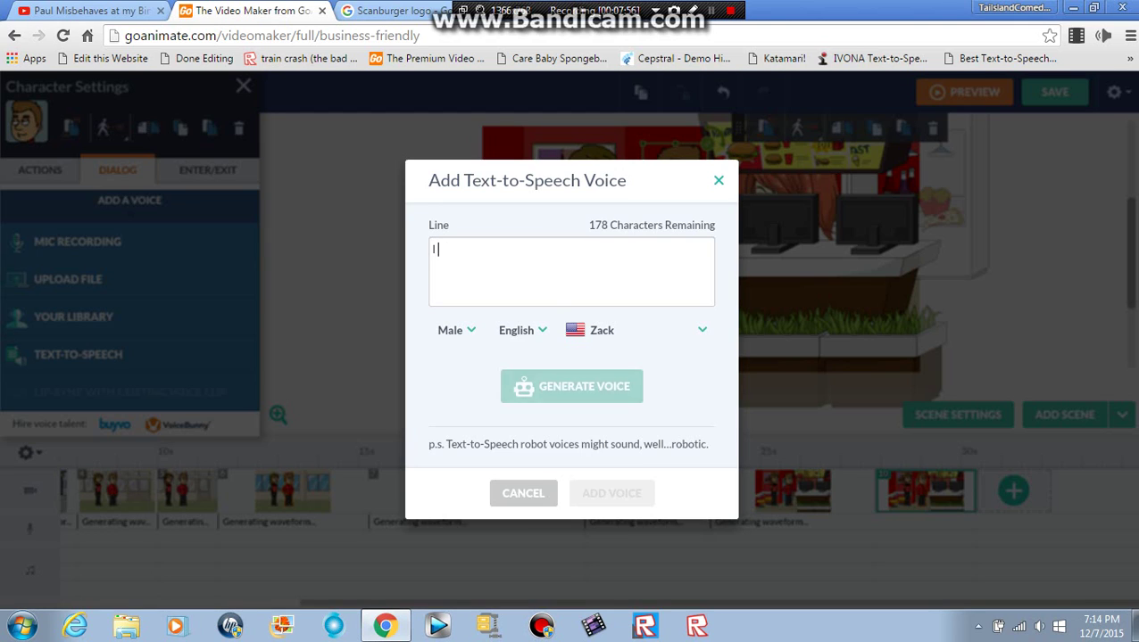
text( would like a)
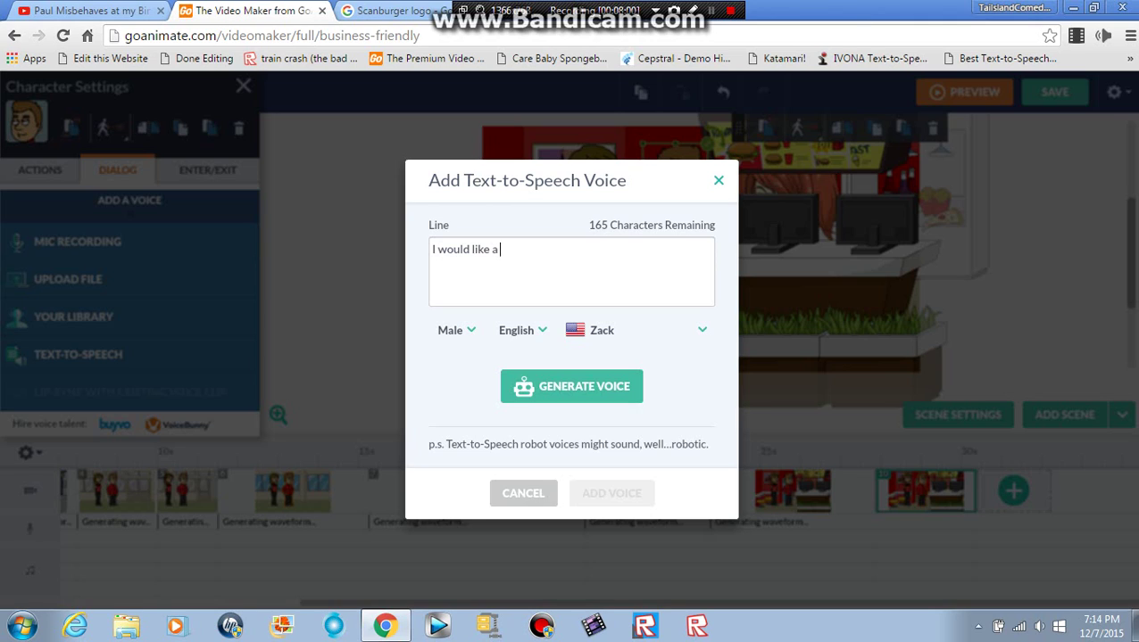
text( Fat Cat Cheeseb)
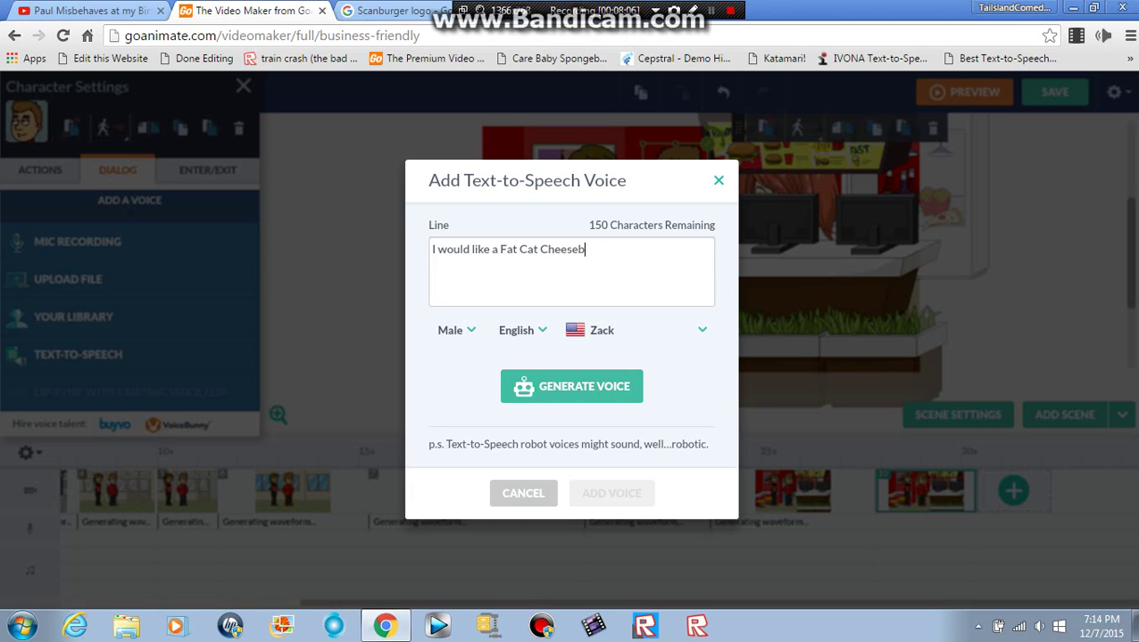
text(urger with Loaded )
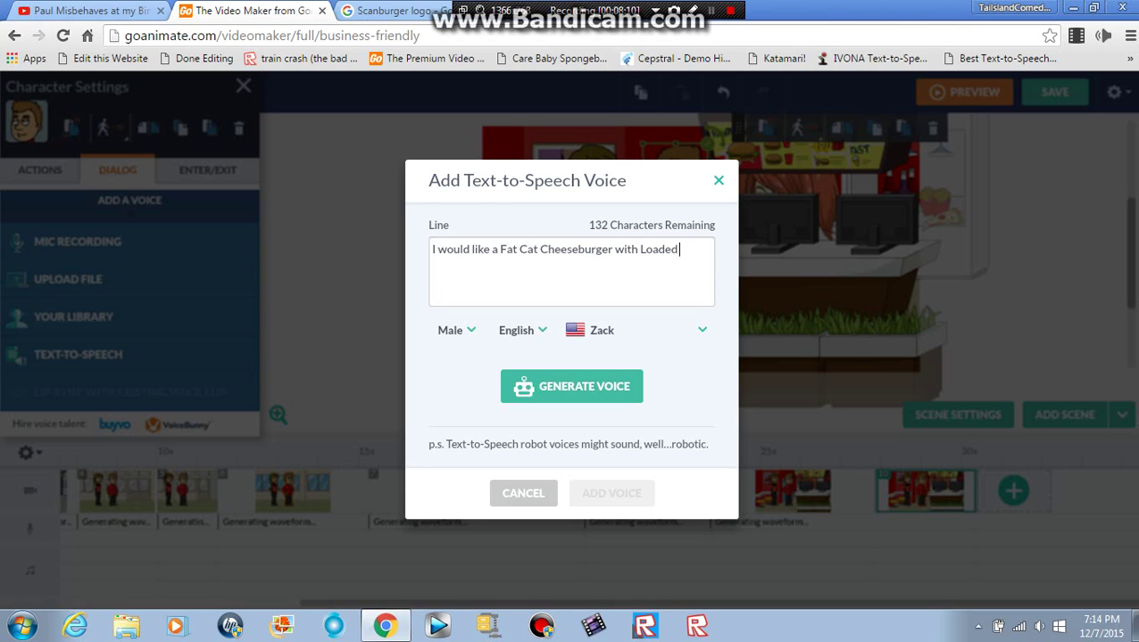
text(Fries and a Diet Coke.)
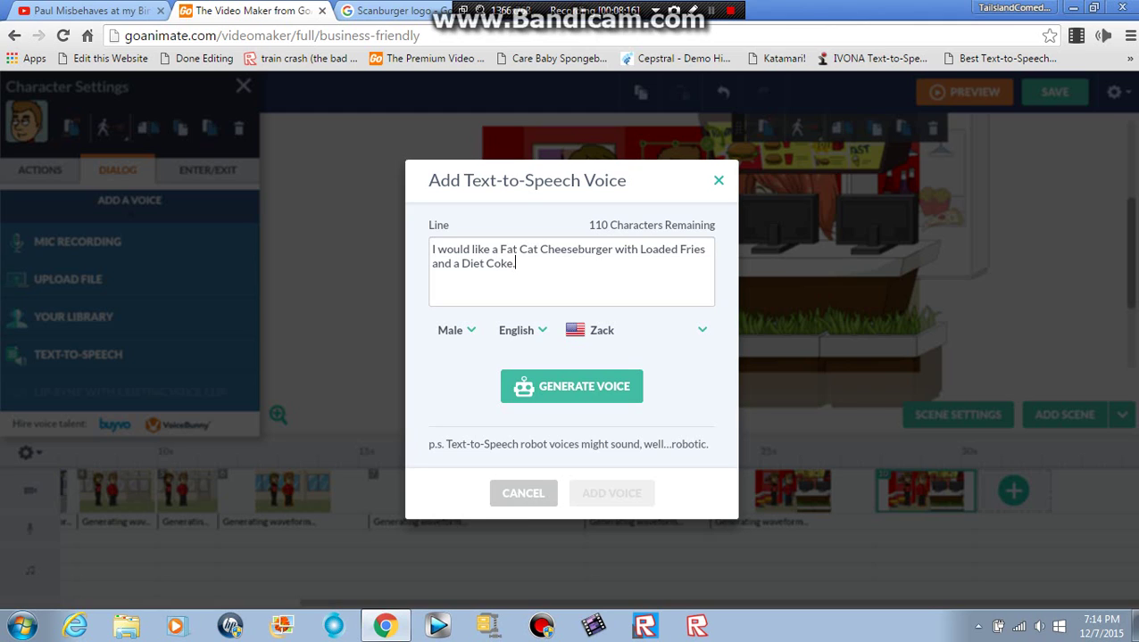
key(Return)
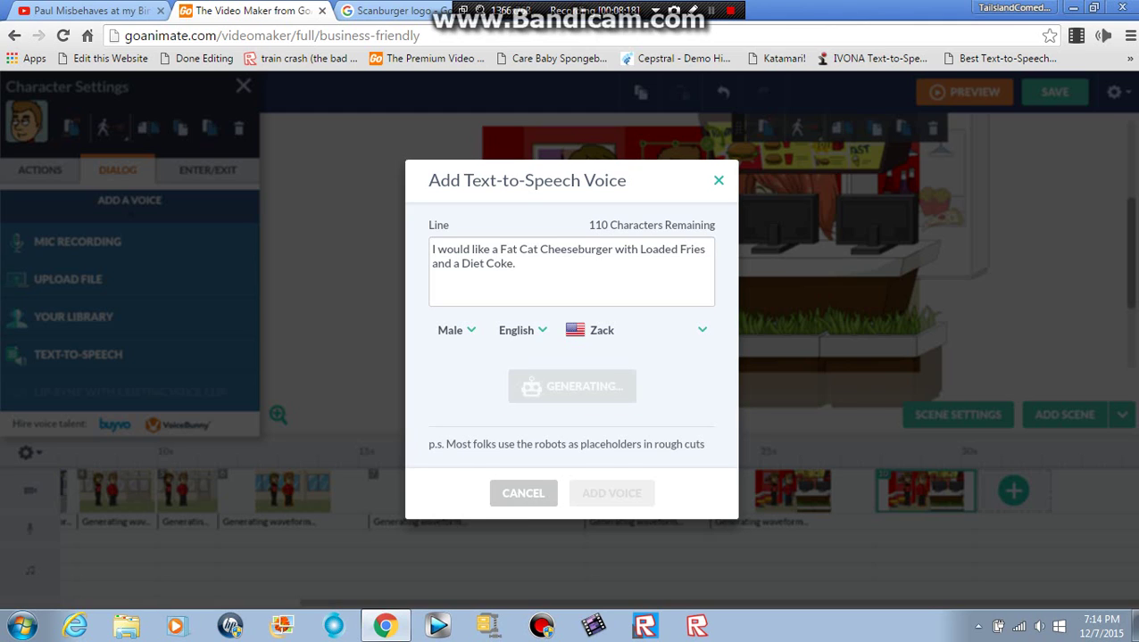
click(611, 494)
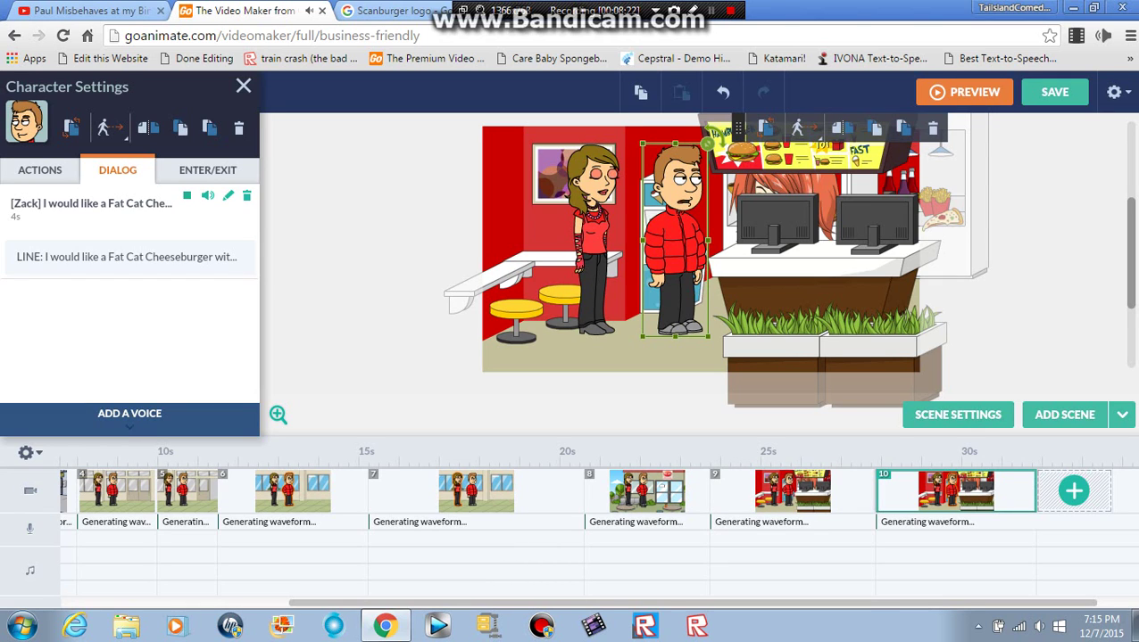
Add an eleventh scene and begin the woman's text-to-speech line with "And I would like an Mandarin Orange Chicken Burger with a Baked Potato"
click(1073, 491)
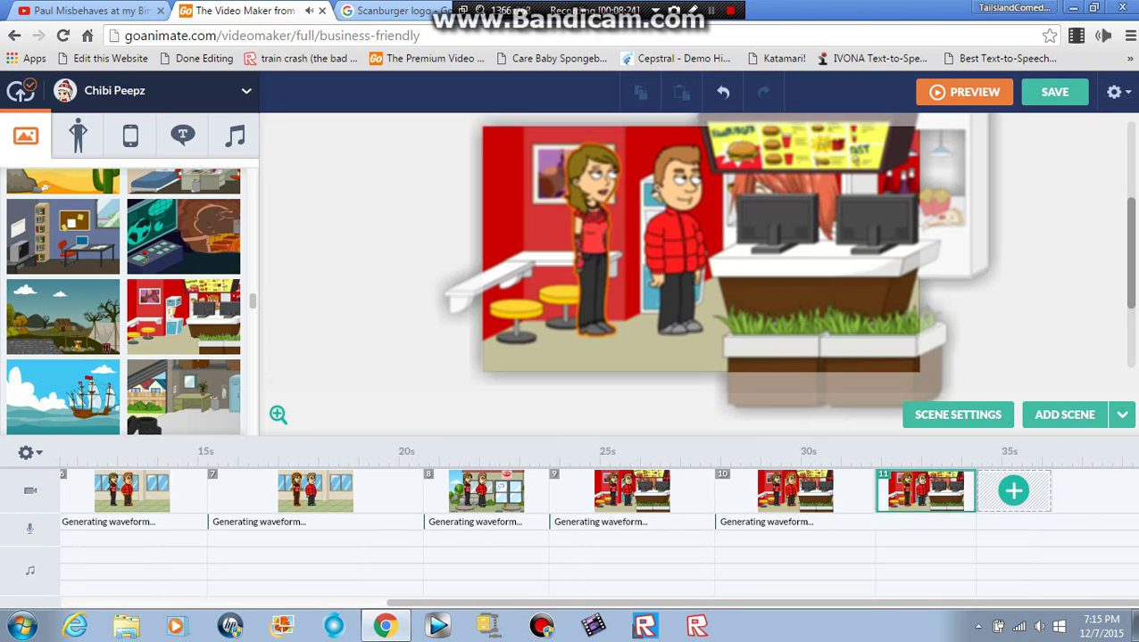
click(592, 240)
click(116, 169)
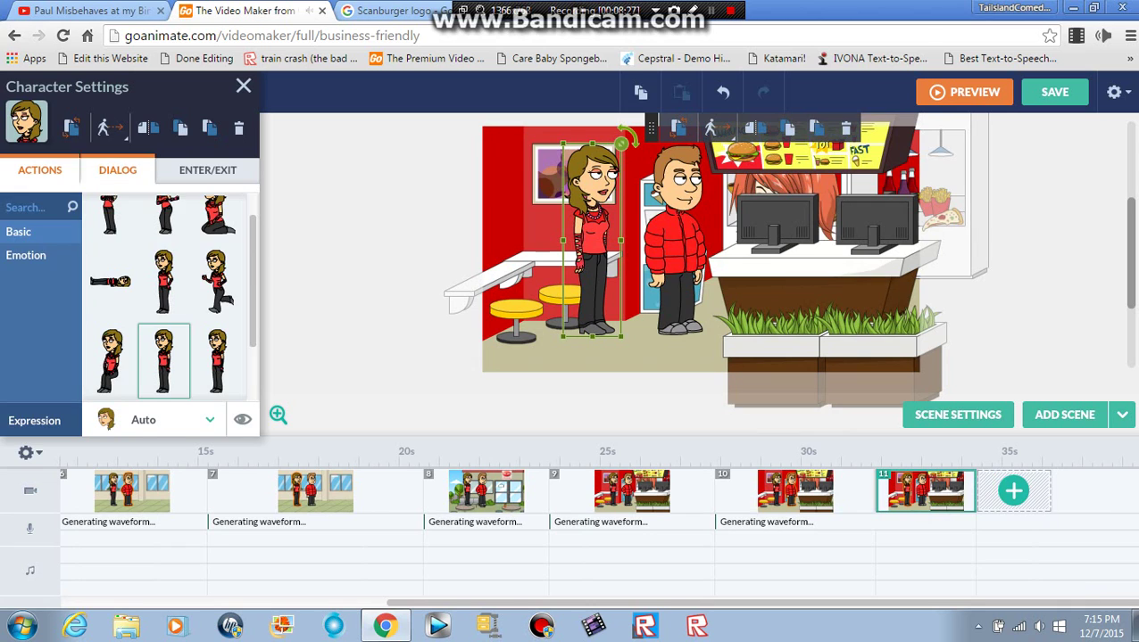
click(79, 354)
text(An)
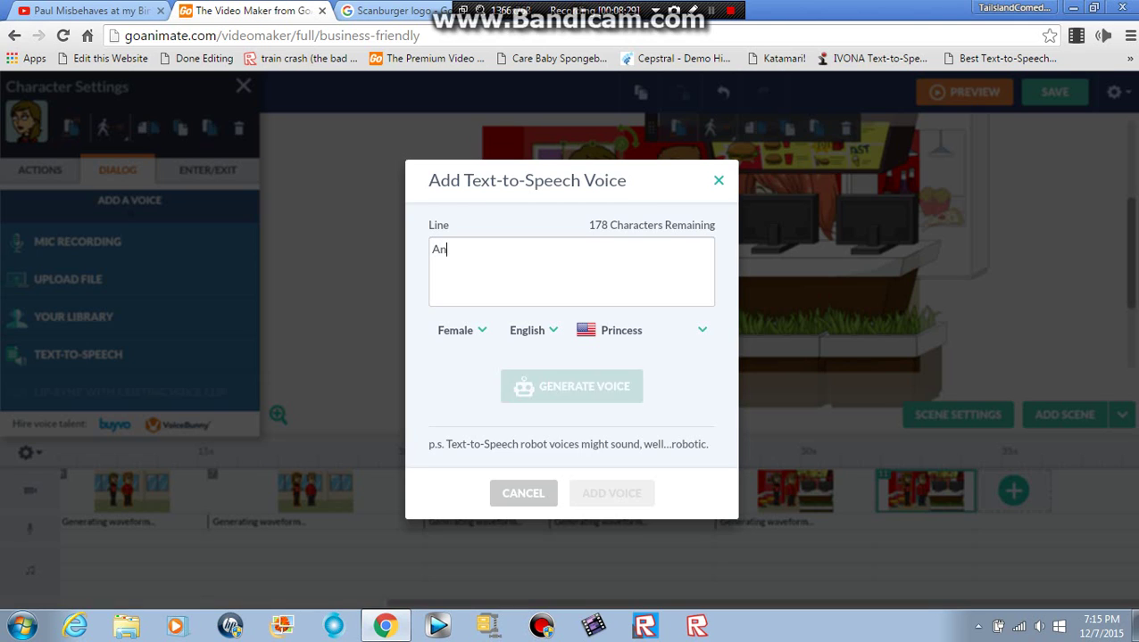
text(d I would lie)
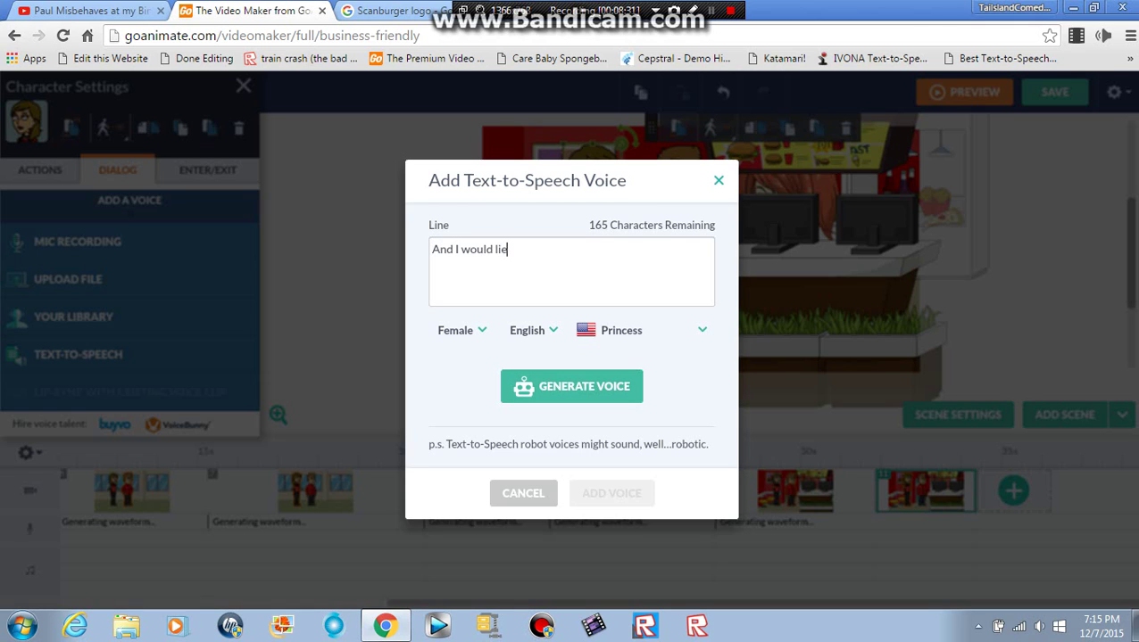
key(BackSpace)
text(ke a)
key(BackSpace)
text(n Mandarin Orange)
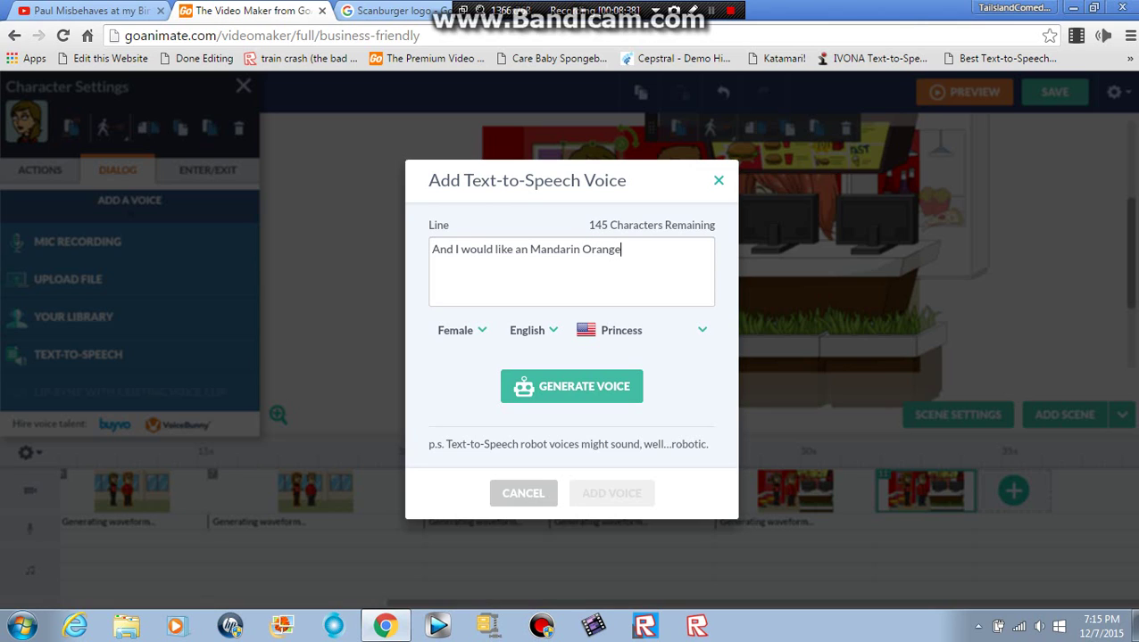
text( Chicken Burger )
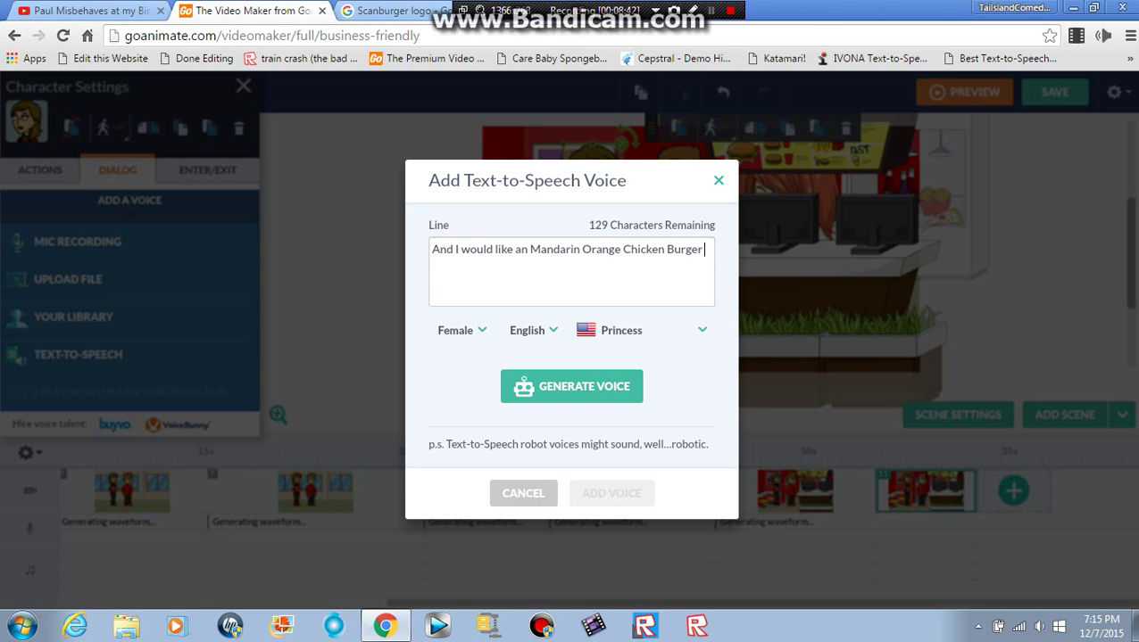
text(with a Baked Potato)
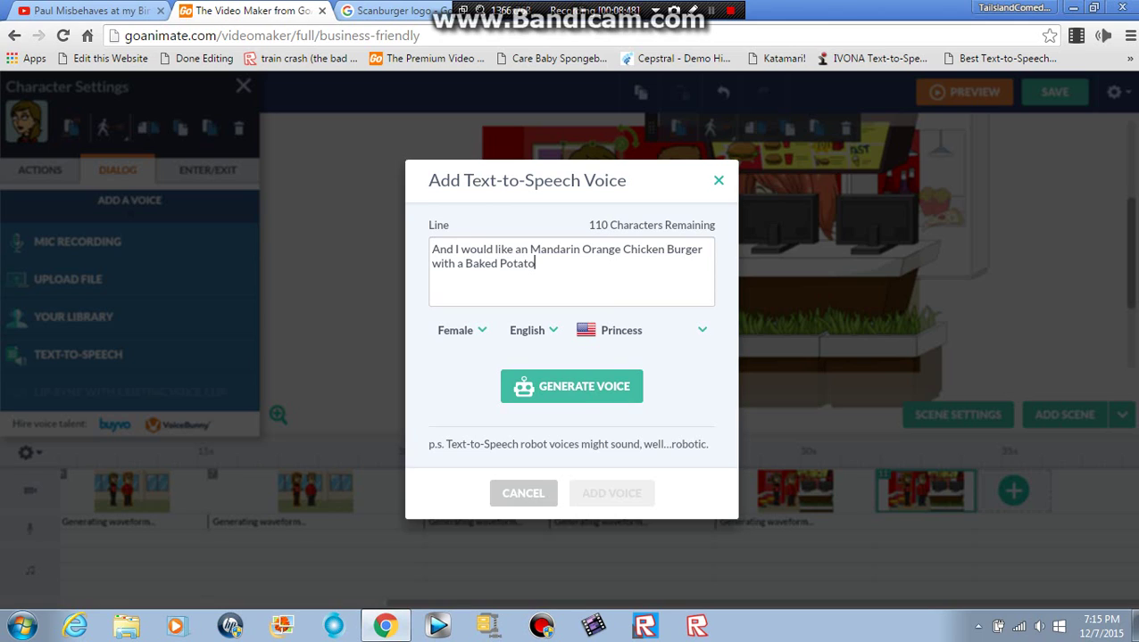
Complete the woman's line with "with Sour Cream, Bacon Bits, Cheese and Chives and a Canada Dry Ginger Ale Please!"
text(.)
key(BackSpace)
text(a)
key(BackSpace)
text(with C)
text(h)
key(BackSpace)
key(BackSpace)
text(Sour Crea)
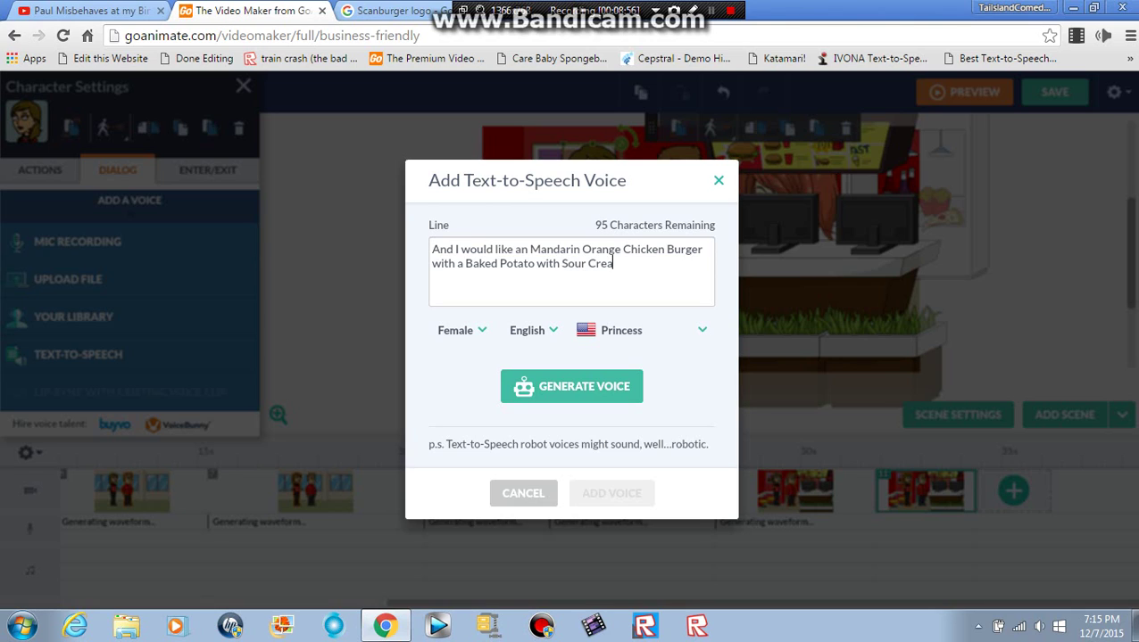
text(m, Bacon Bits, Cheese)
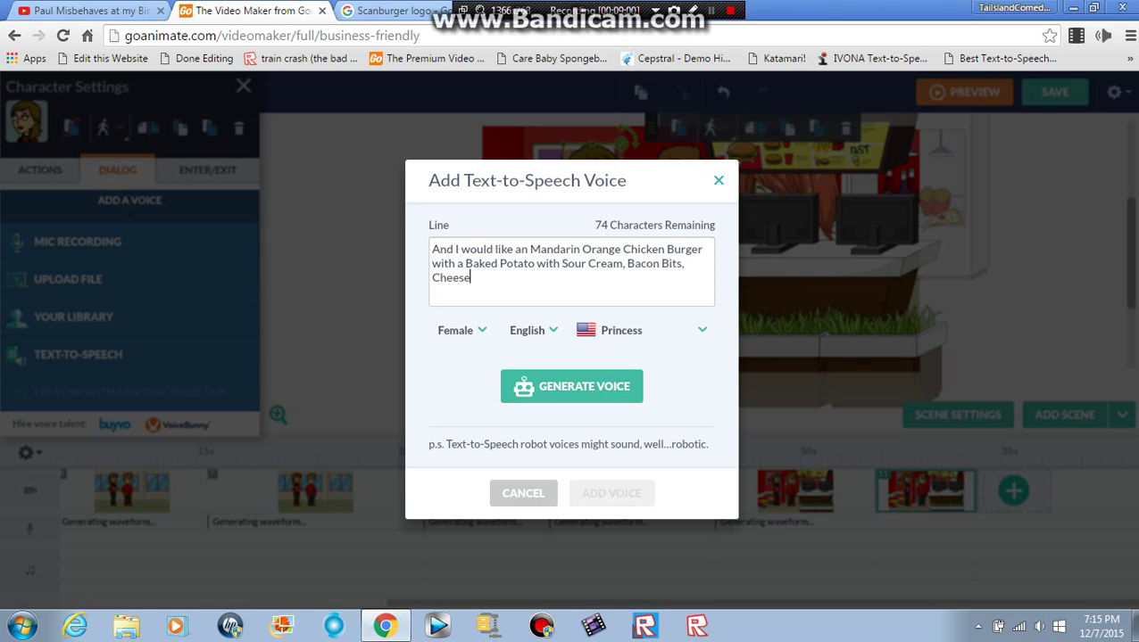
text( and Chives and a )
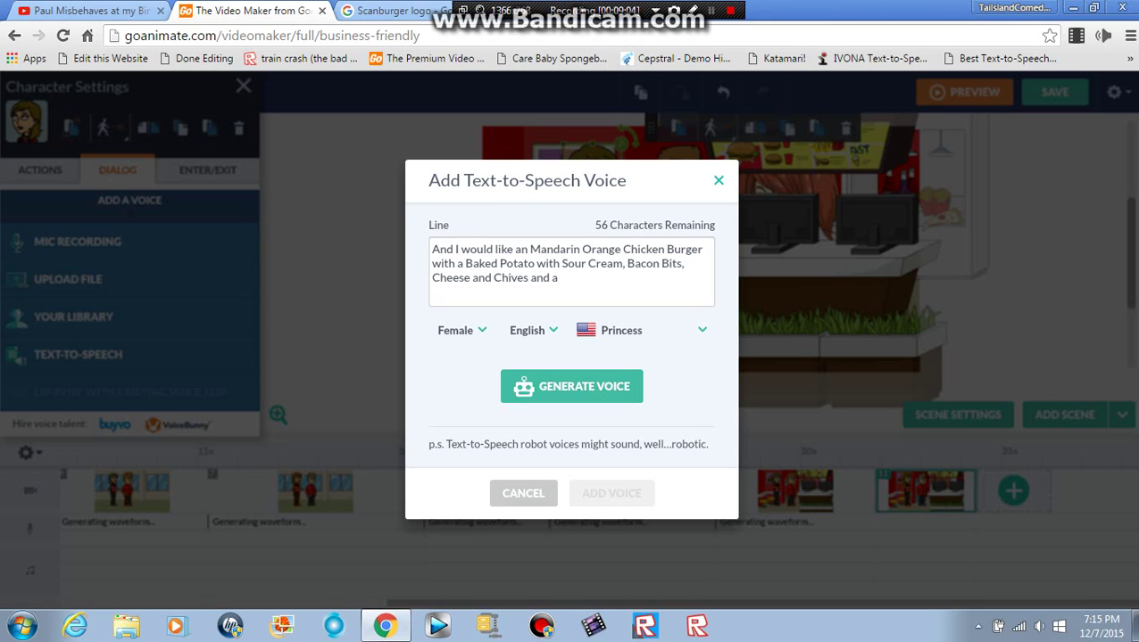
text(Canada Dry Ginge)
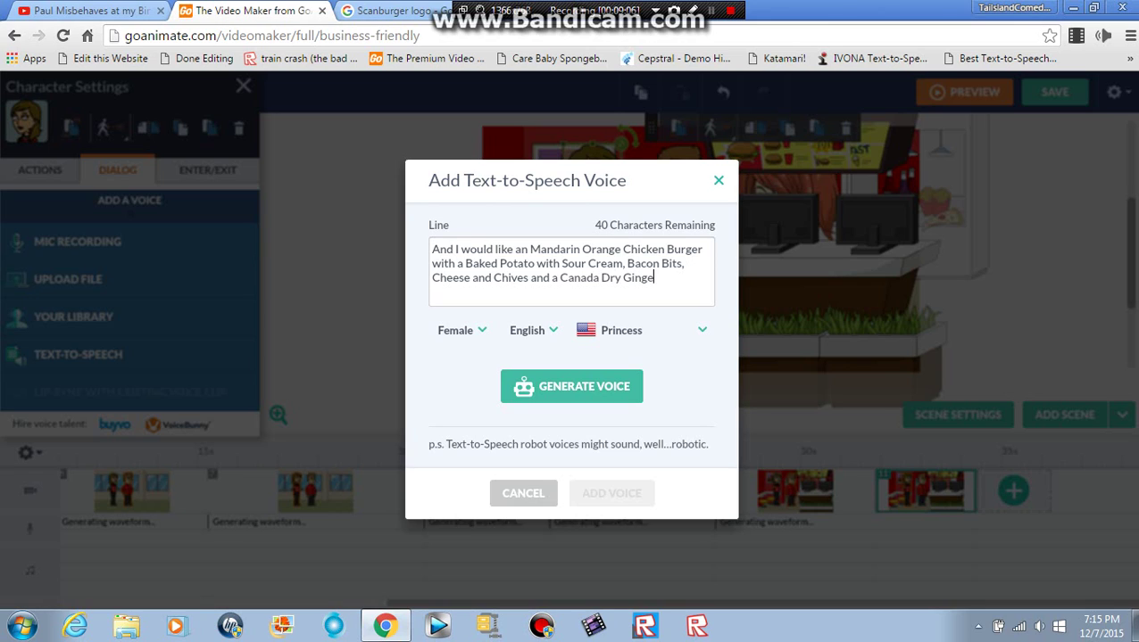
text(r Ale Please!)
Generate the woman's order line with the Princess voice, retrying if needed, and add it to her in the eleventh scene
click(571, 386)
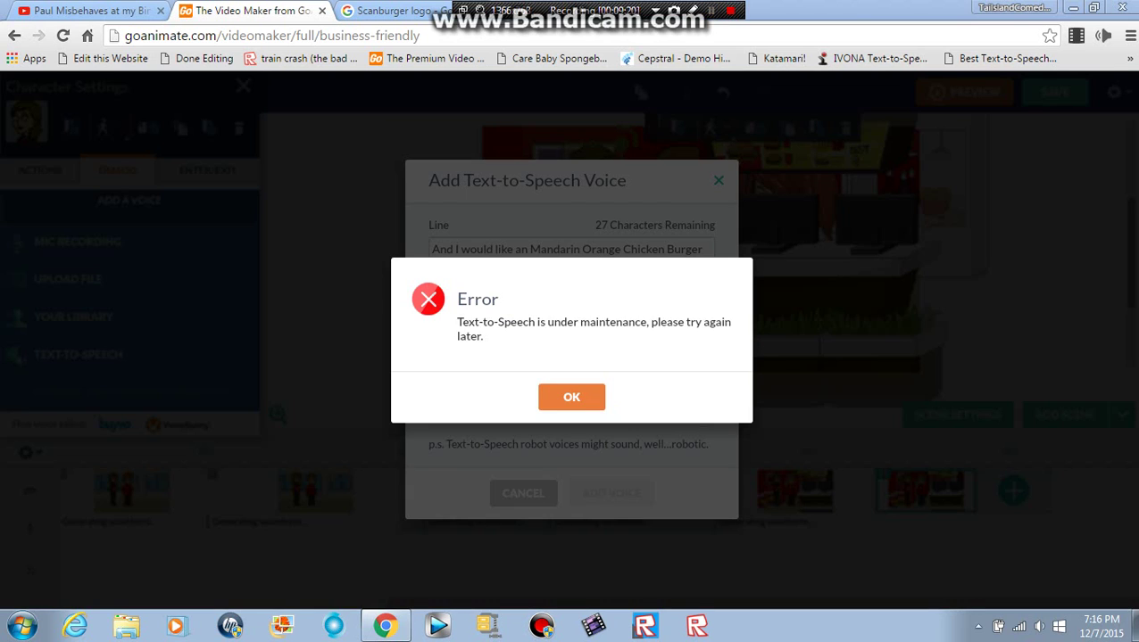
click(571, 397)
click(572, 386)
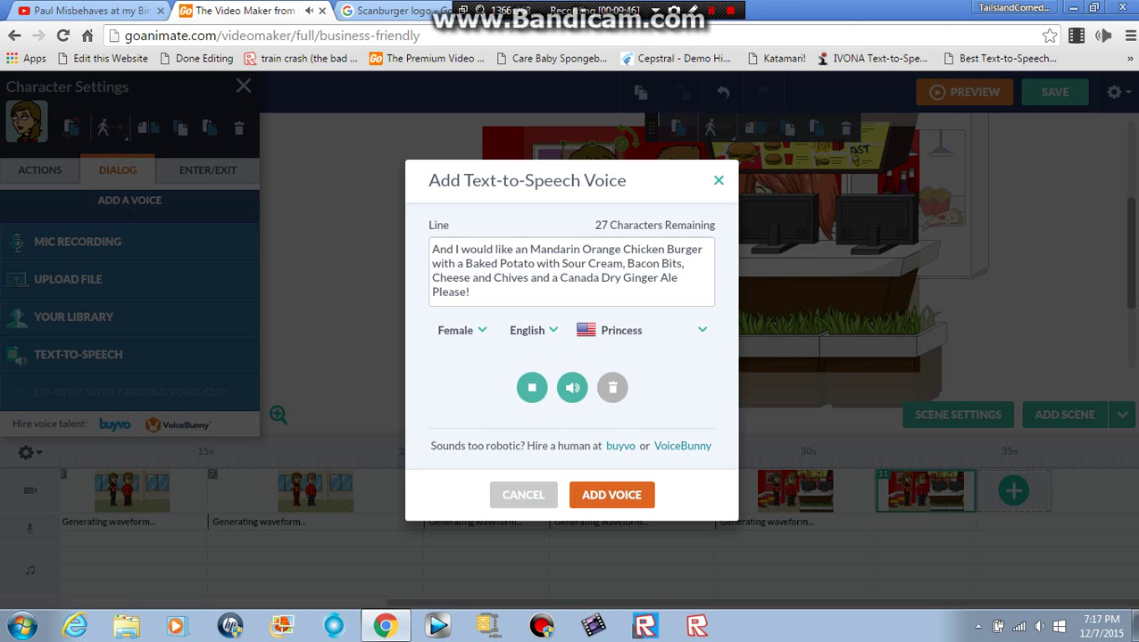
click(612, 494)
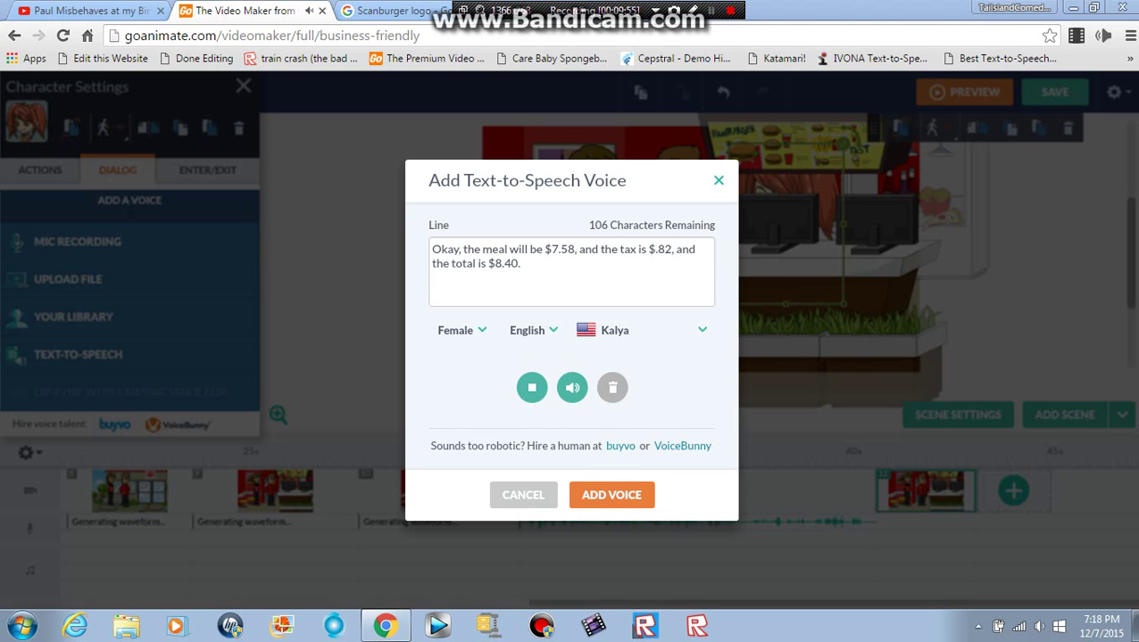
key(shift+F12)
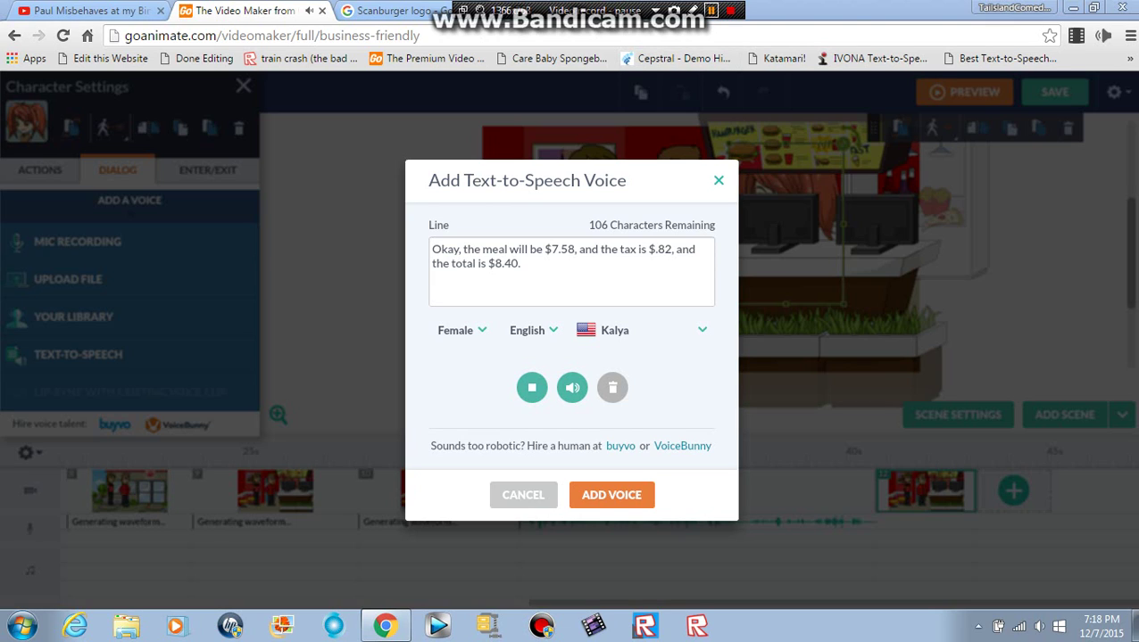